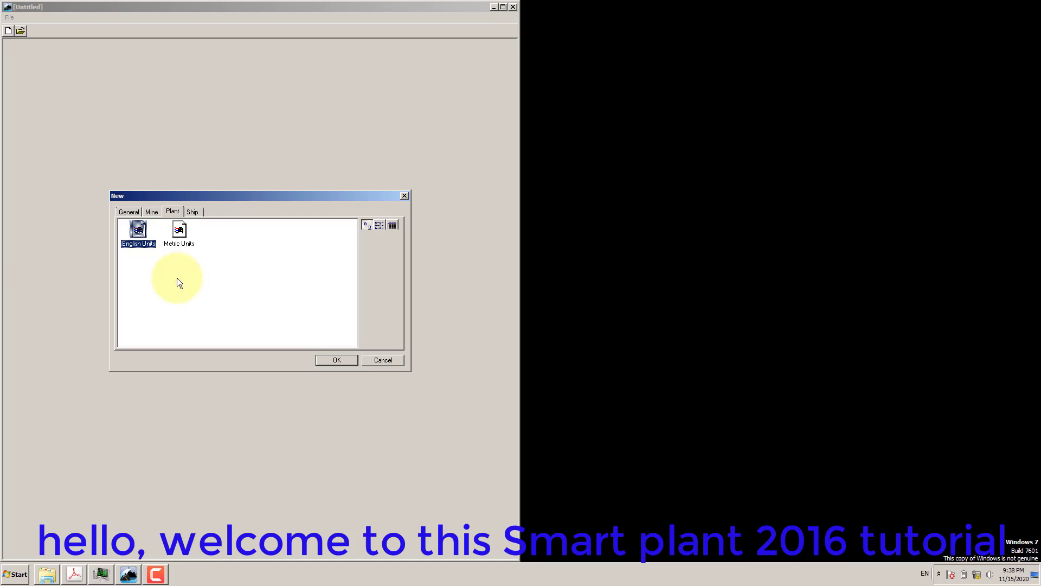
Switch to the Smart3D grid tutorial PDF in Acrobat and review the LAB-1A instructions for the U02 coordinate system.
left_click(70, 574)
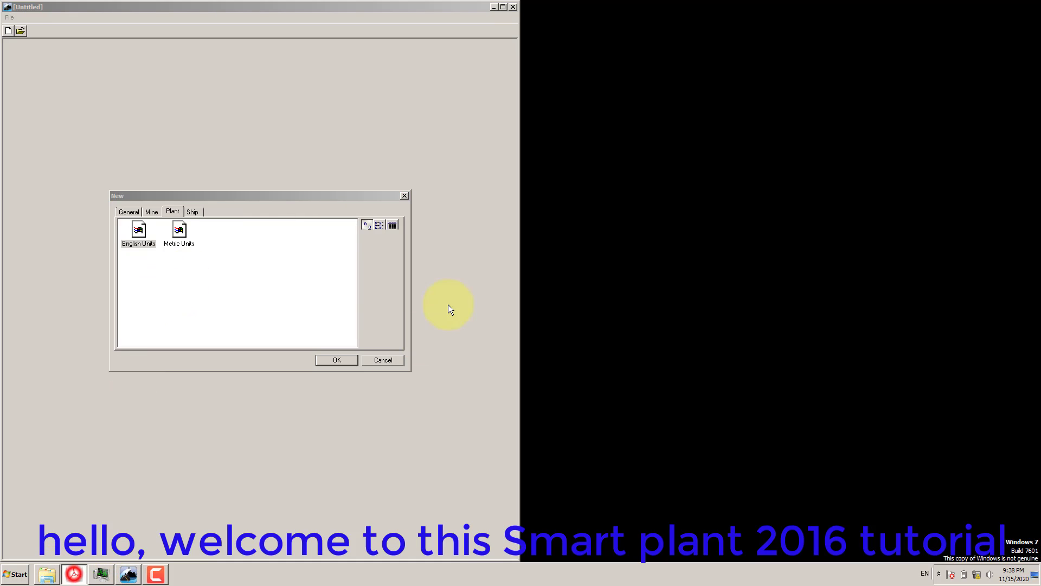
key("super+Right")
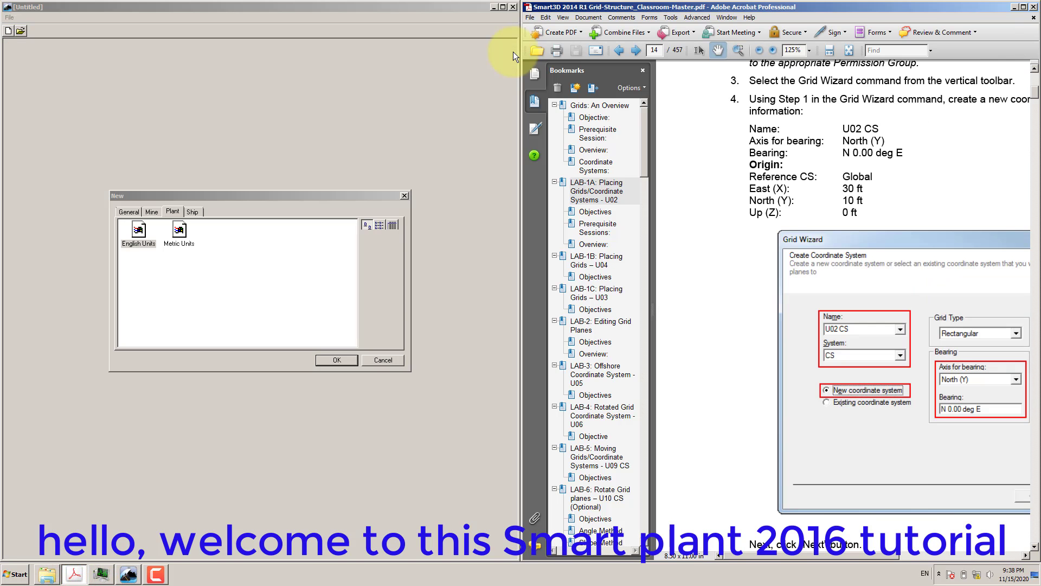
left_click(643, 71)
scroll(827, 179, "up", 5)
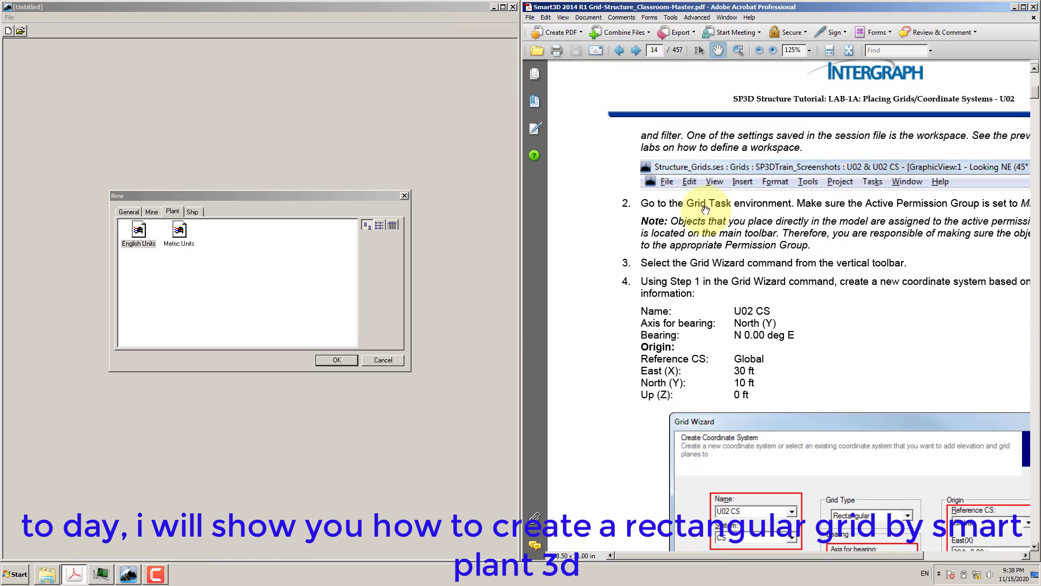
scroll(688, 208, "down", 1, "ctrl")
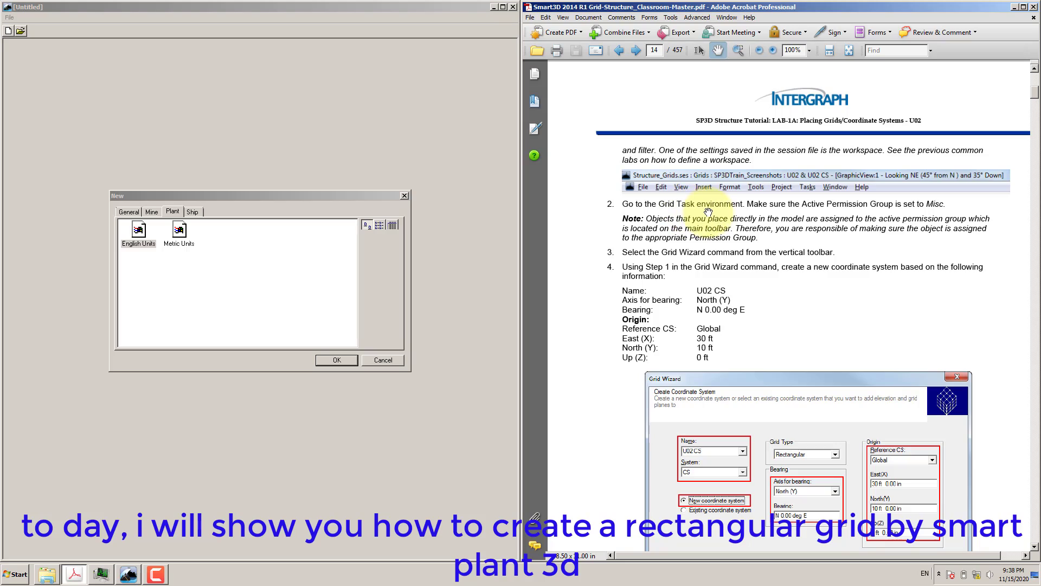
scroll(707, 211, "up", 8)
scroll(708, 212, "down", 10)
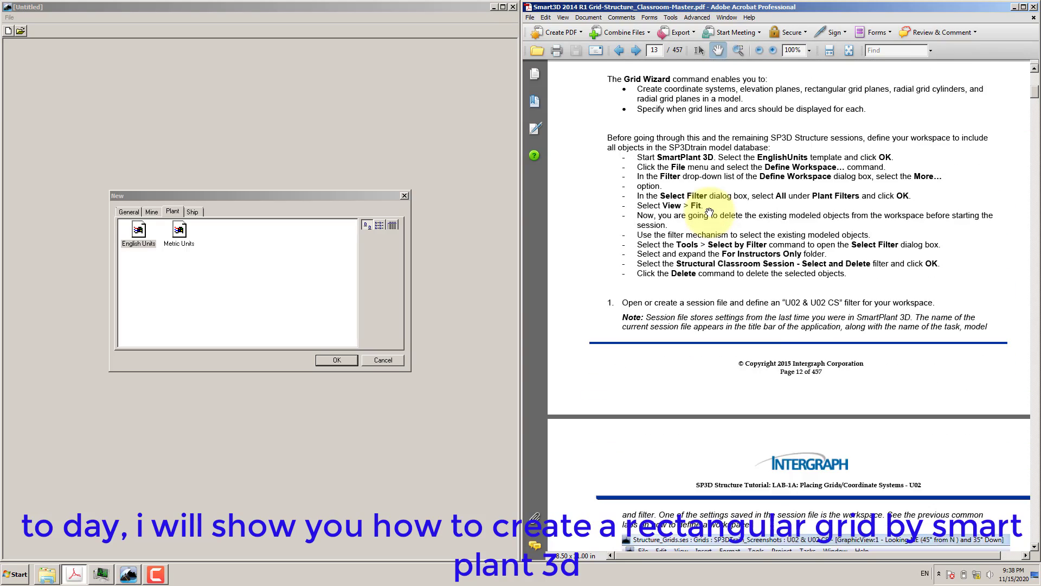
scroll(709, 213, "down", 3)
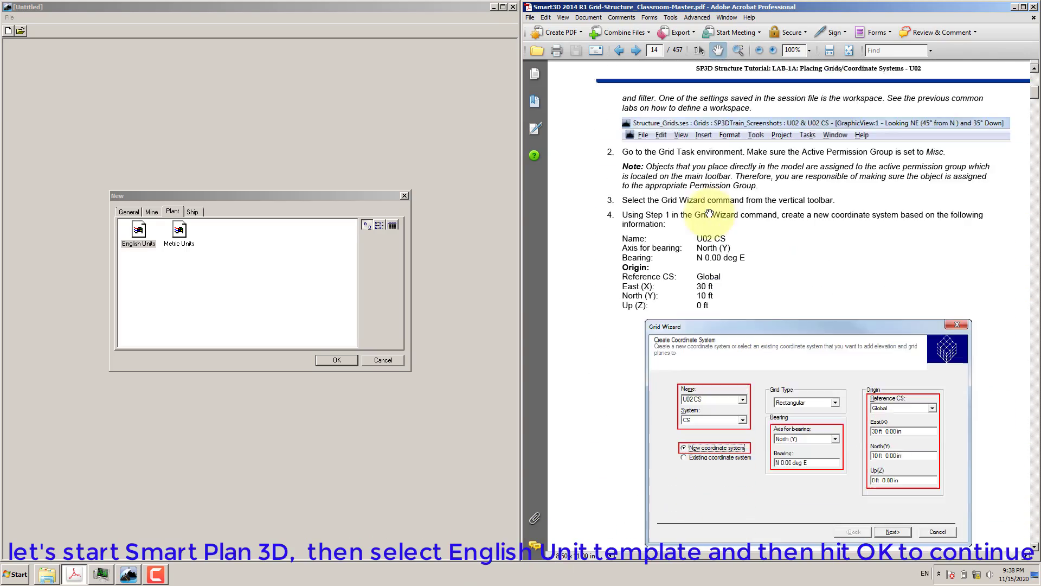
scroll(743, 348, "down", 1)
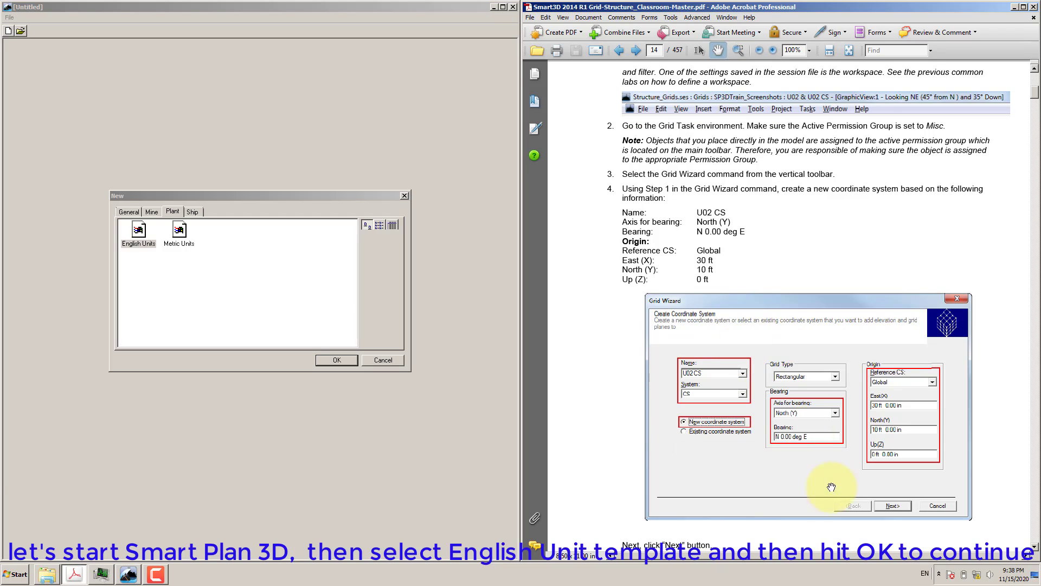
Switch back to SmartPlant 3D, create a new session from the English Units plant template and maximize its window.
left_click(219, 197)
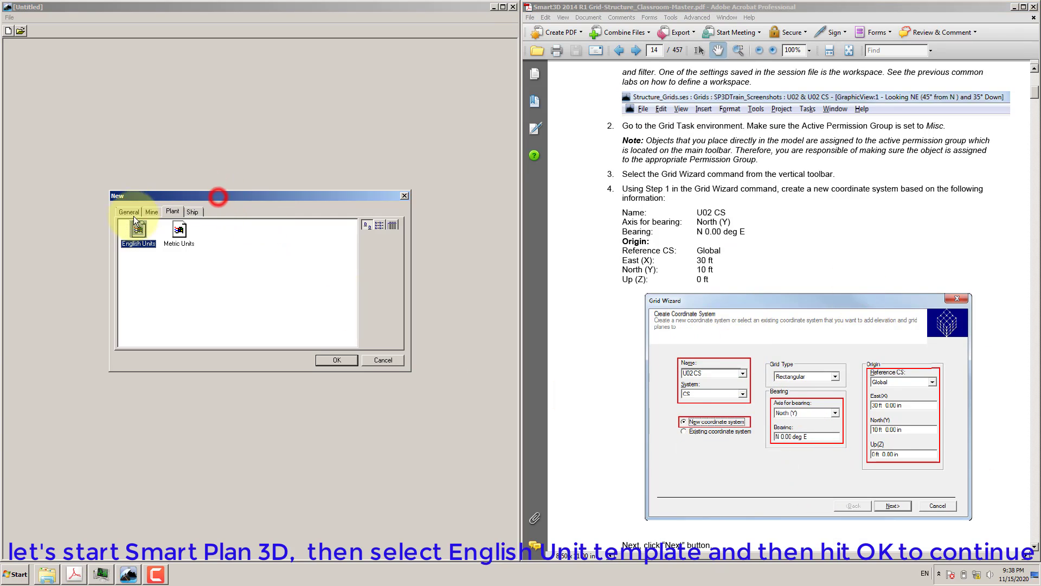
left_click(347, 360)
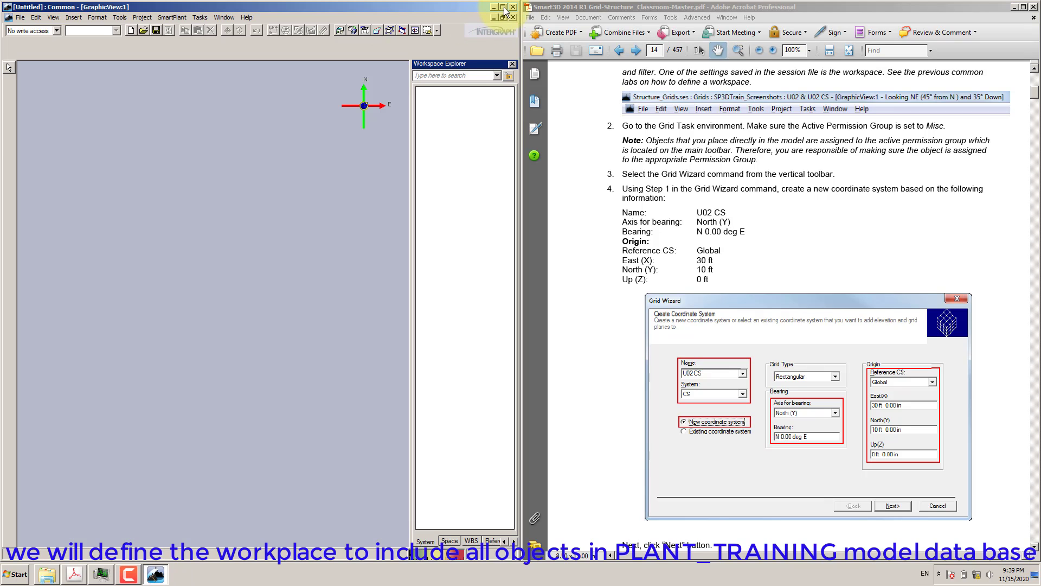
left_click(503, 7)
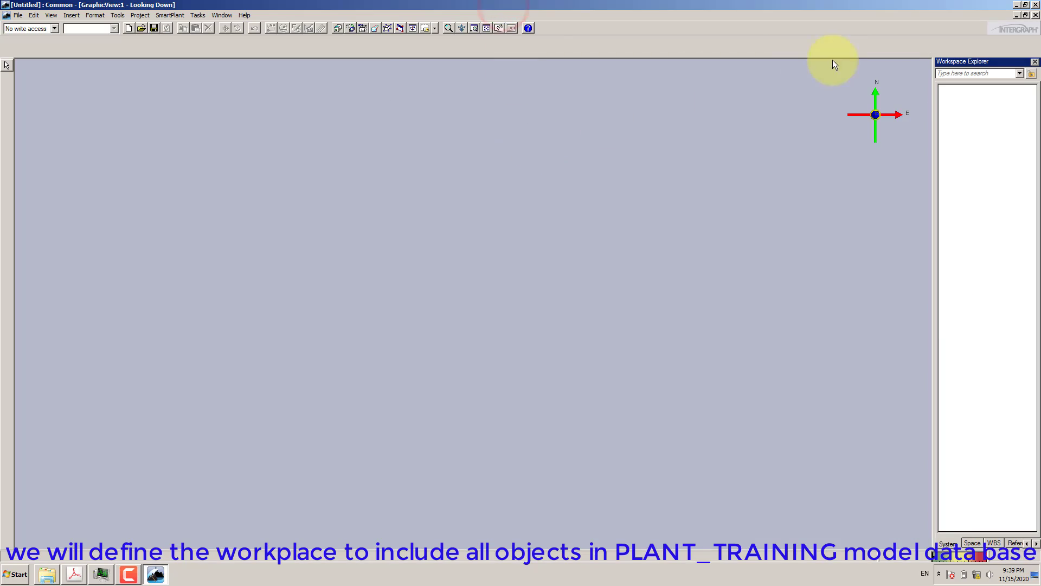
Set the graphic view to Isometric with Common Views and place the palette below the axis triad.
left_click(387, 27)
left_click(892, 150)
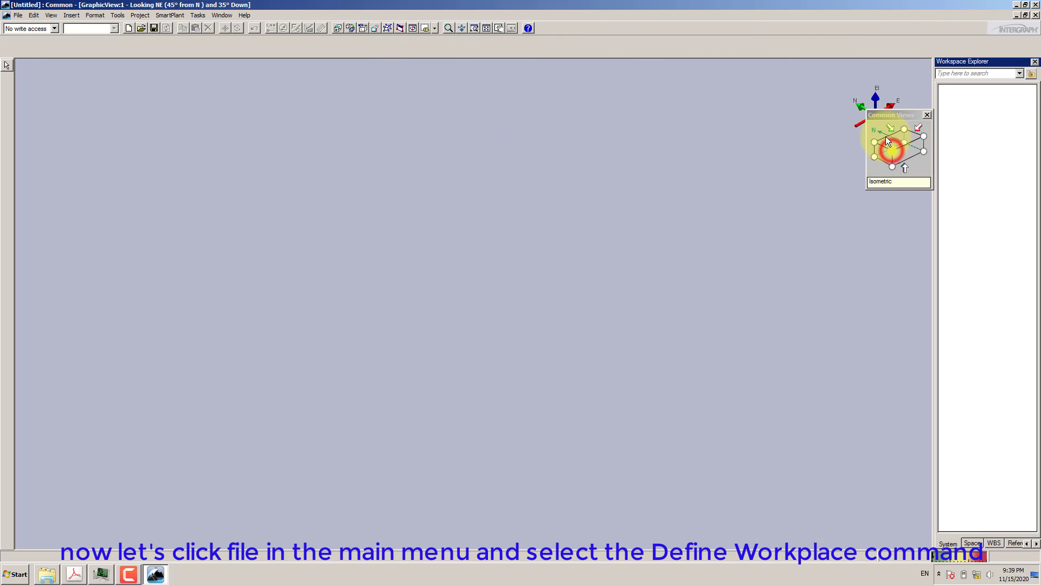
left_click_drag(878, 114, 859, 172)
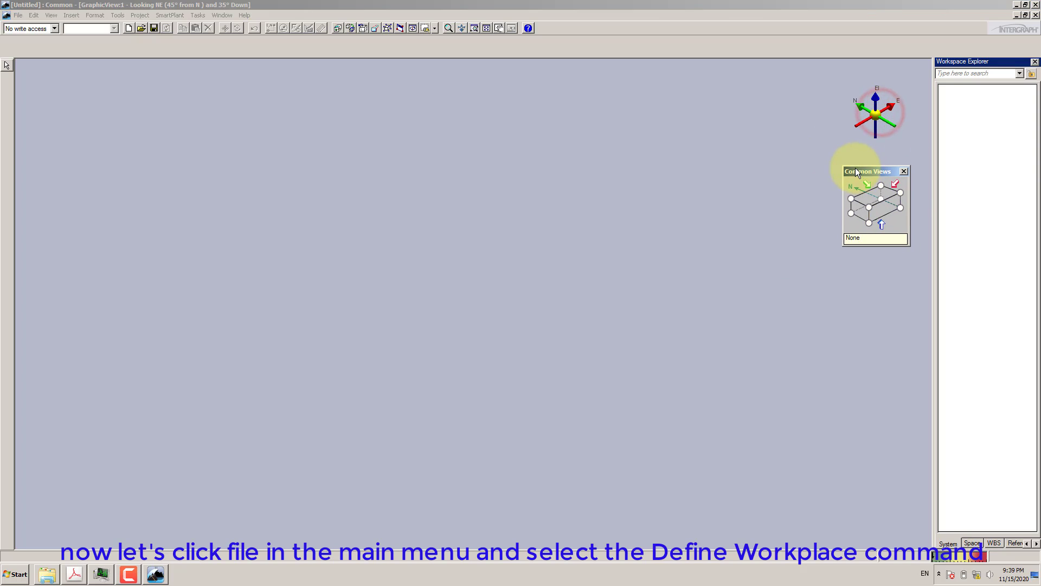
Start defining the workspace for the PLANT_TRAINING model and choose to create a new filter.
left_click(16, 16)
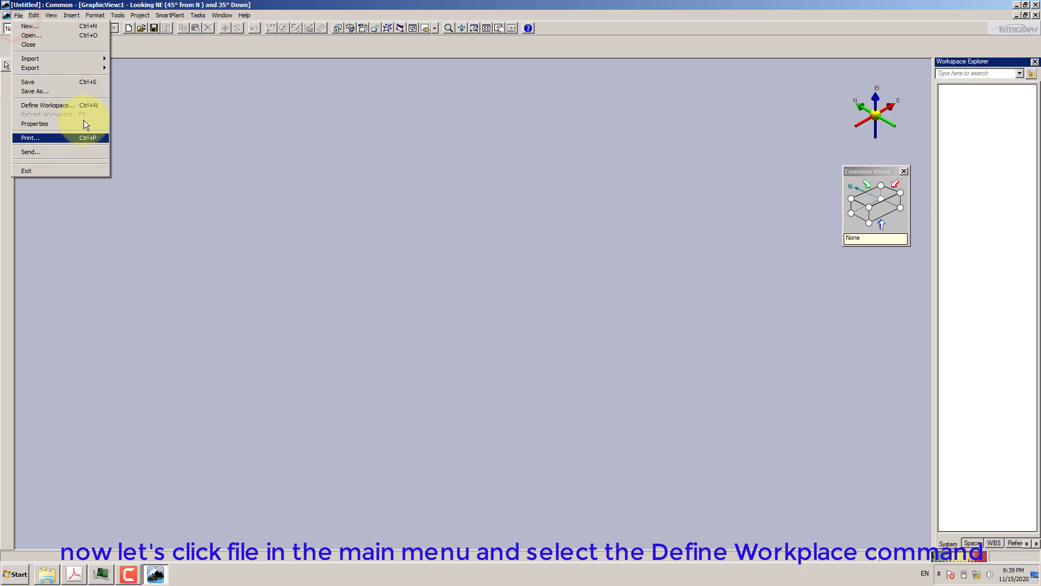
left_click(80, 104)
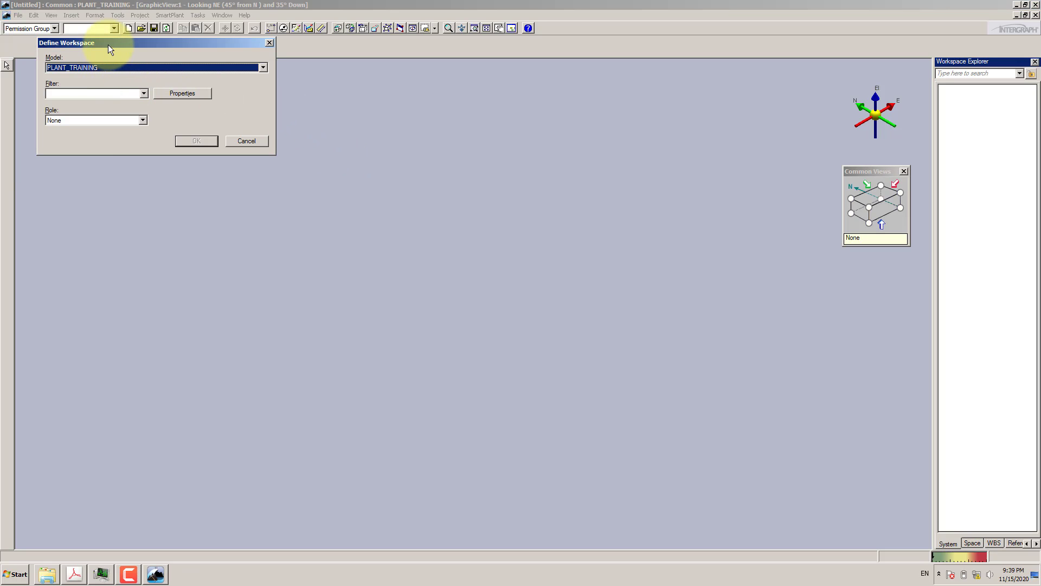
left_click(90, 67)
left_click(90, 67)
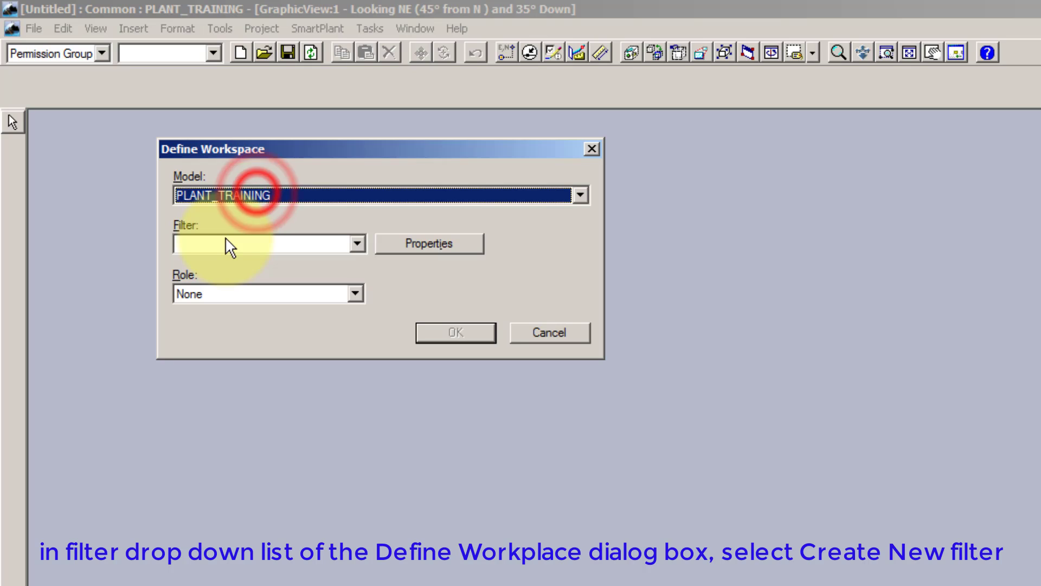
left_click(227, 243)
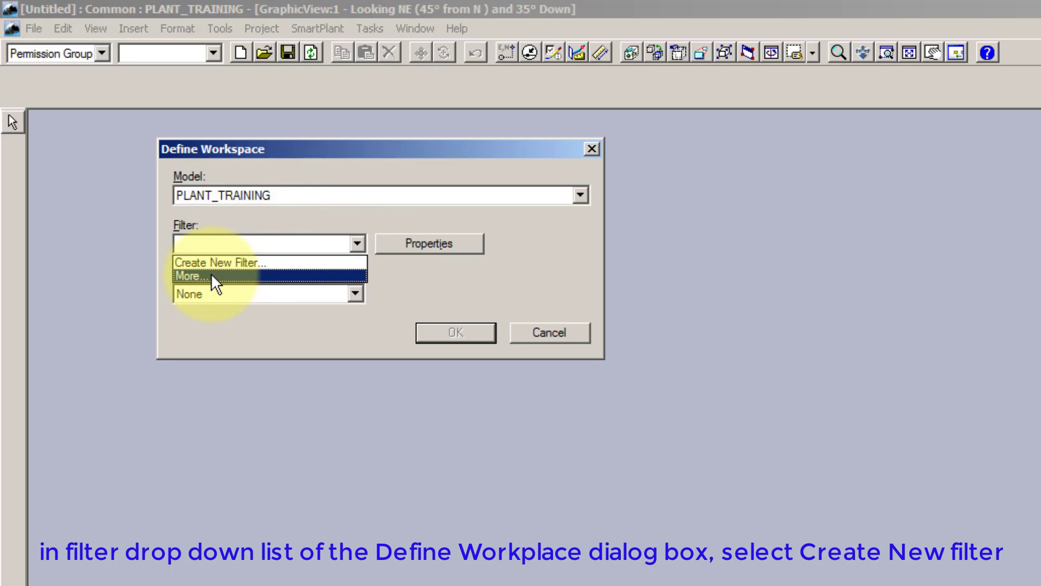
left_click(217, 263)
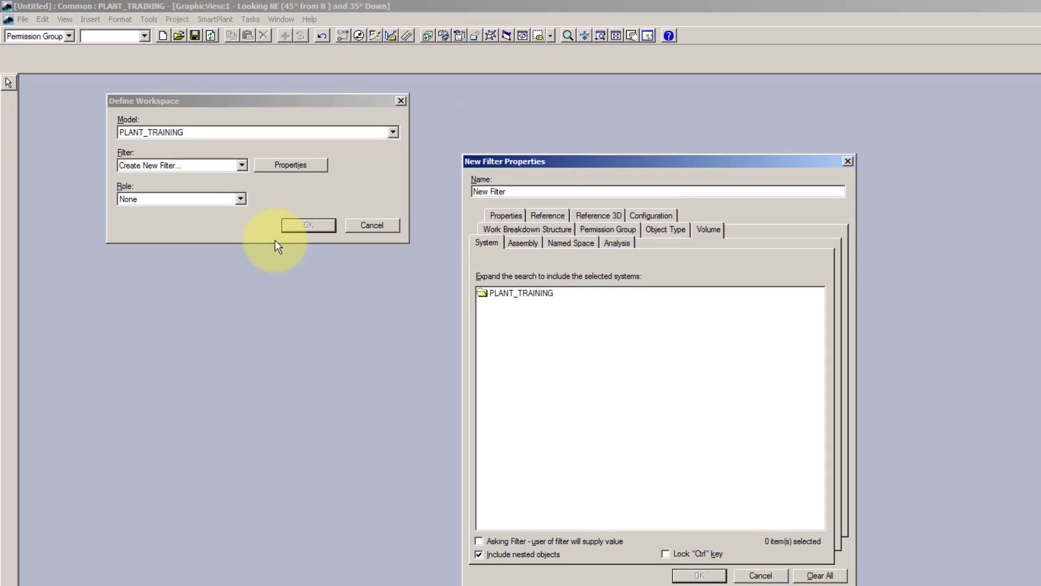
Name the new filter U02, include the PLANT_TRAINING system in it, and apply it to the workspace definition.
left_click(527, 191)
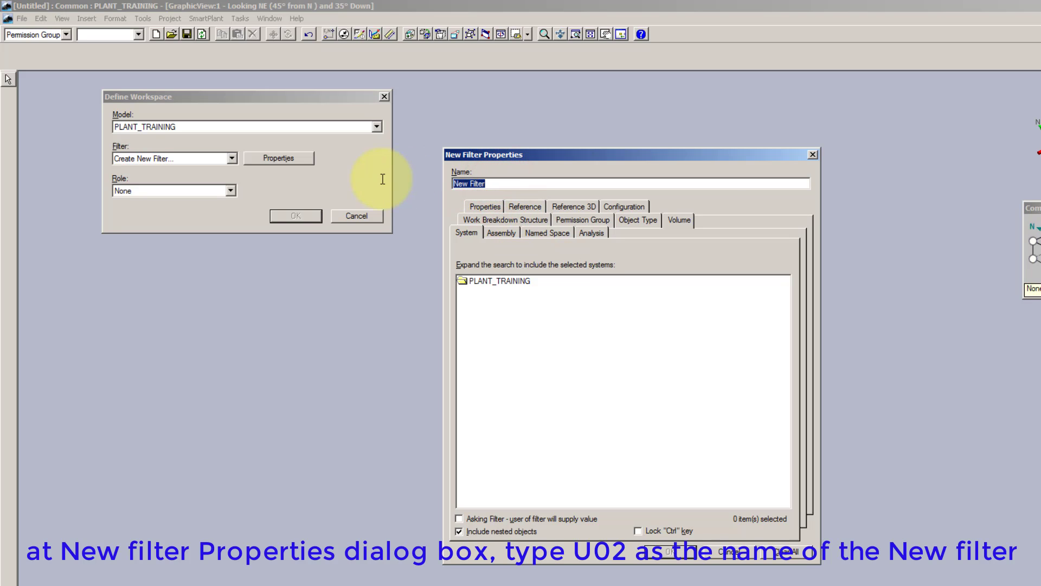
key("alt+Tab")
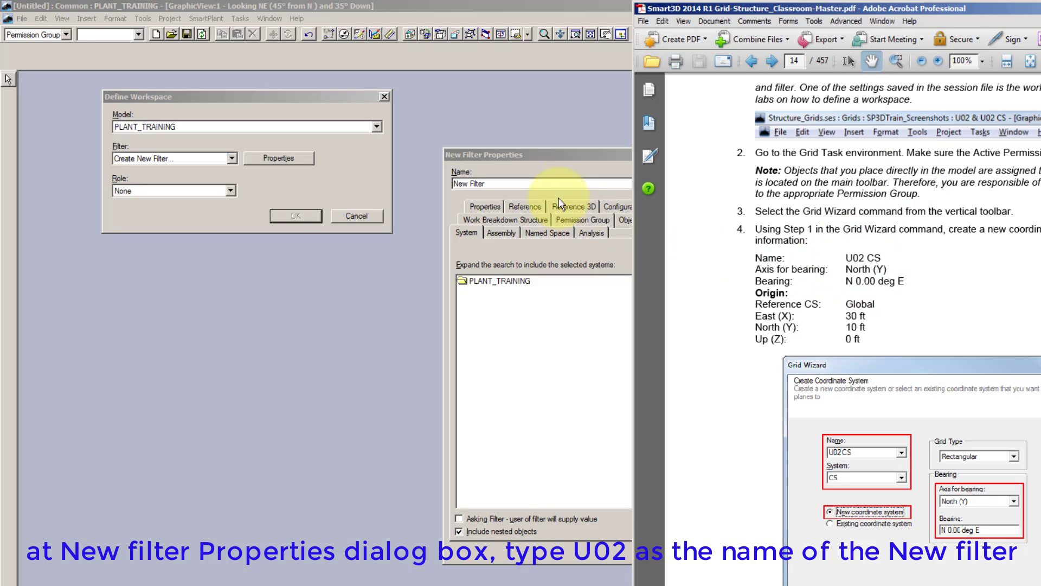
left_click(553, 157)
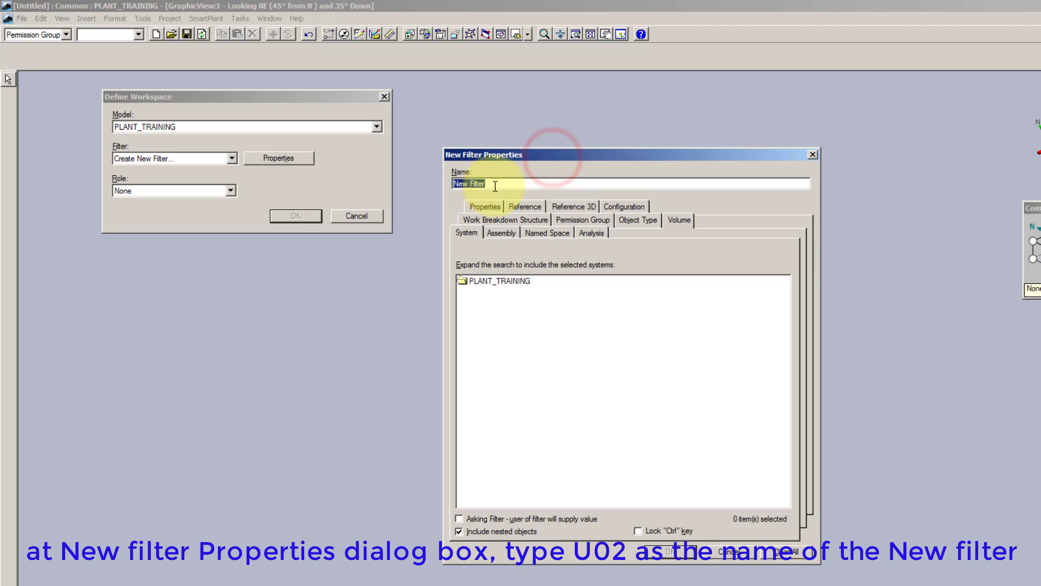
type("u")
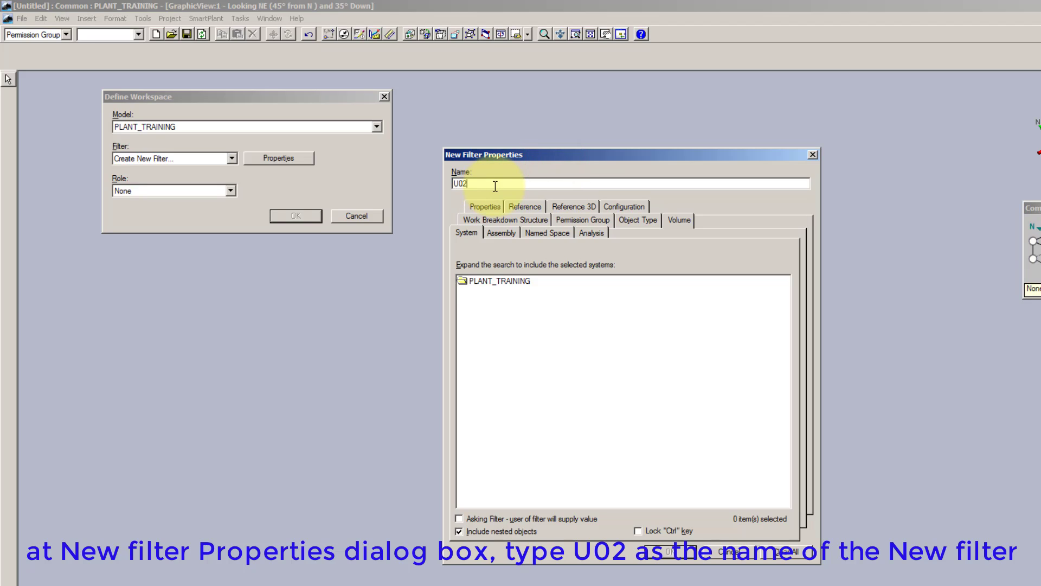
double_click(466, 184)
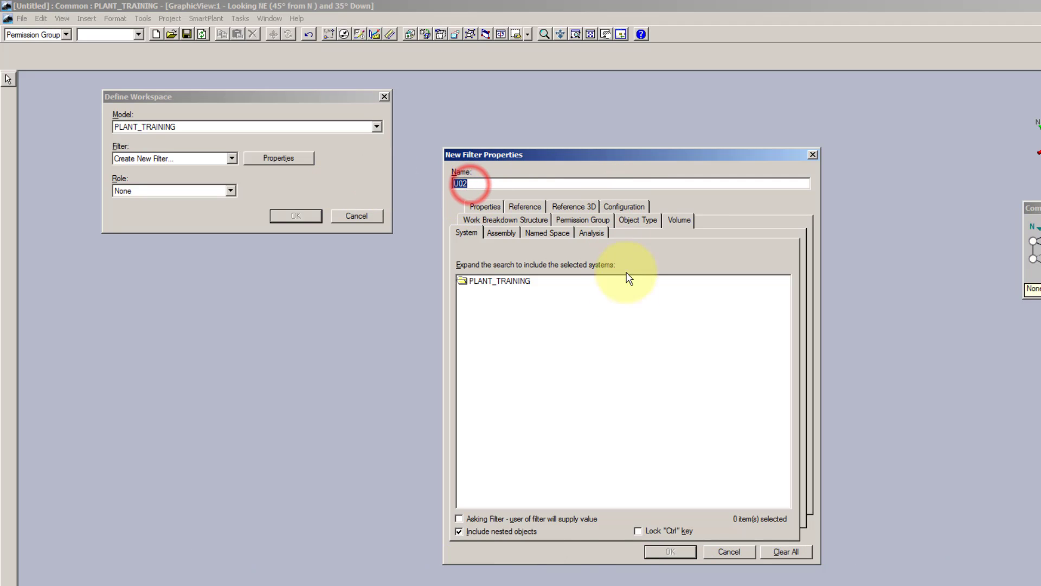
left_click(493, 283)
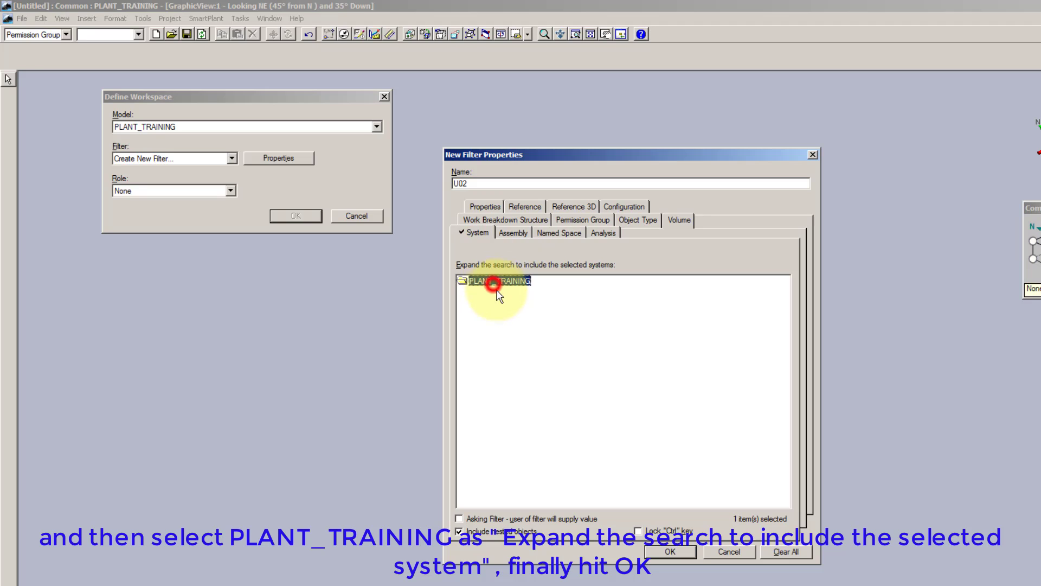
left_click(682, 549)
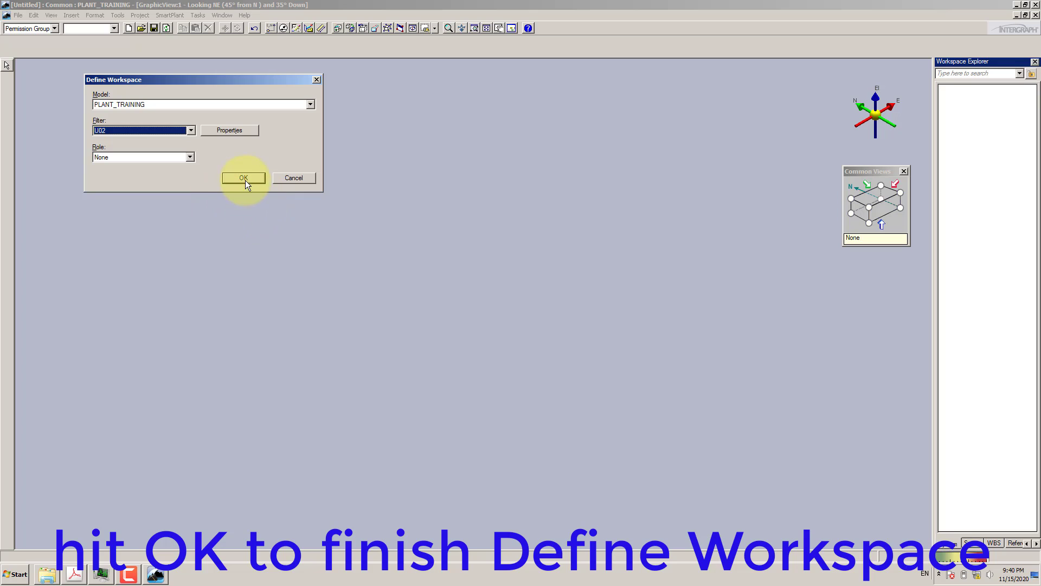
left_click(244, 178)
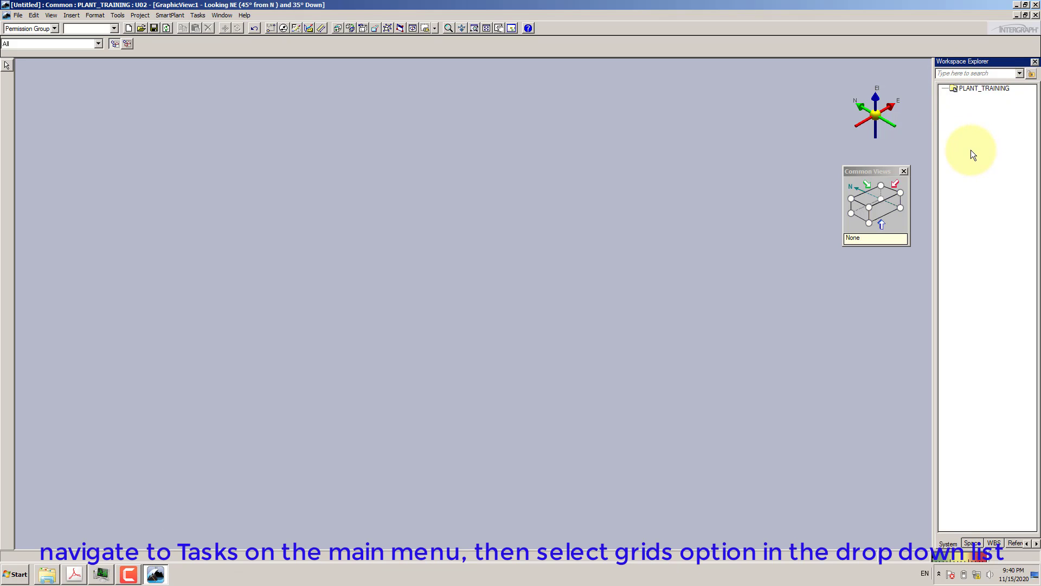
Switch to the Grids task and open the Grid Wizard, moving its dialog to the middle of the view.
left_click(196, 16)
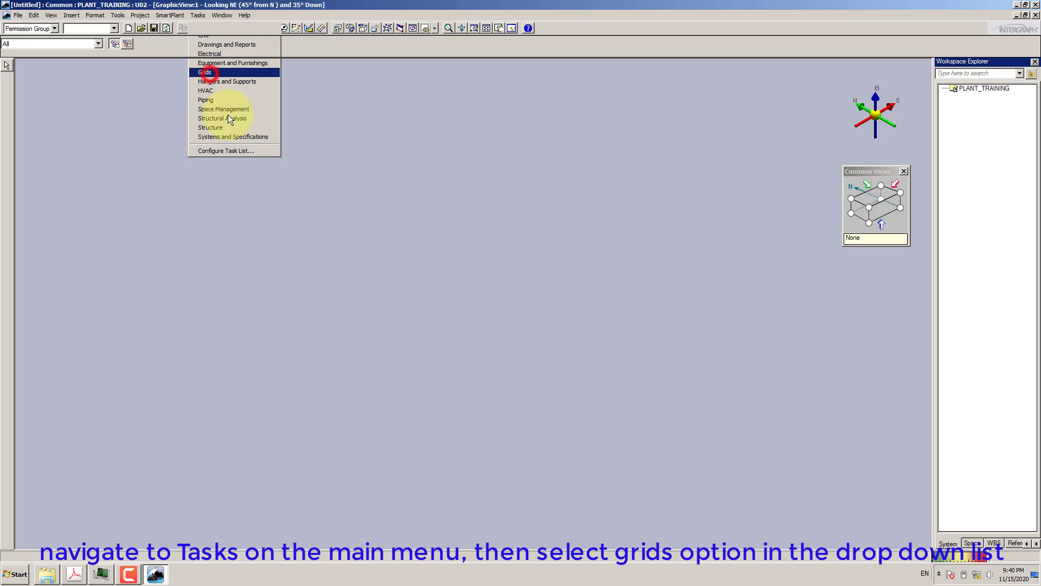
left_click(211, 72)
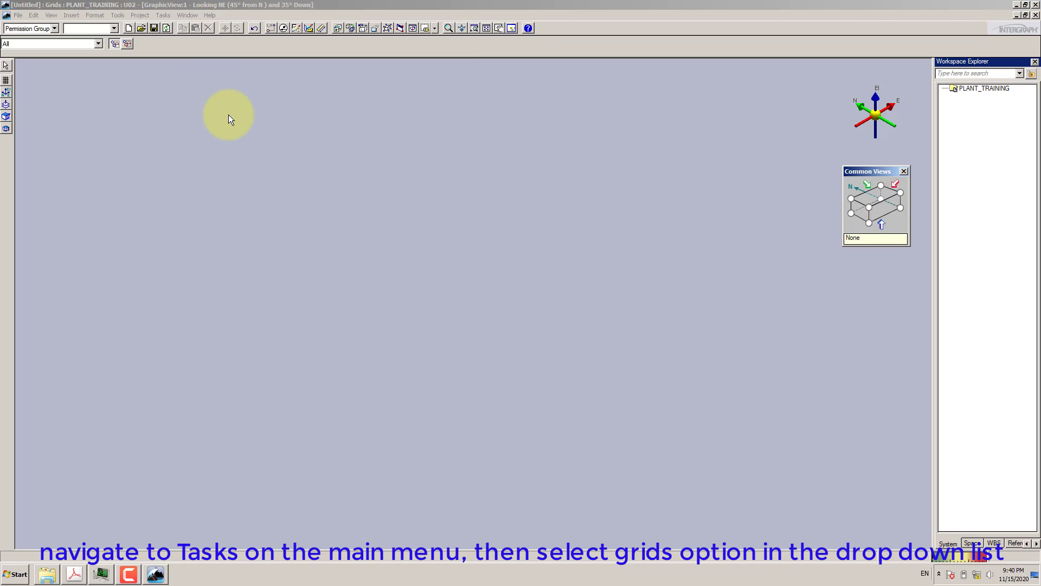
left_click(6, 81)
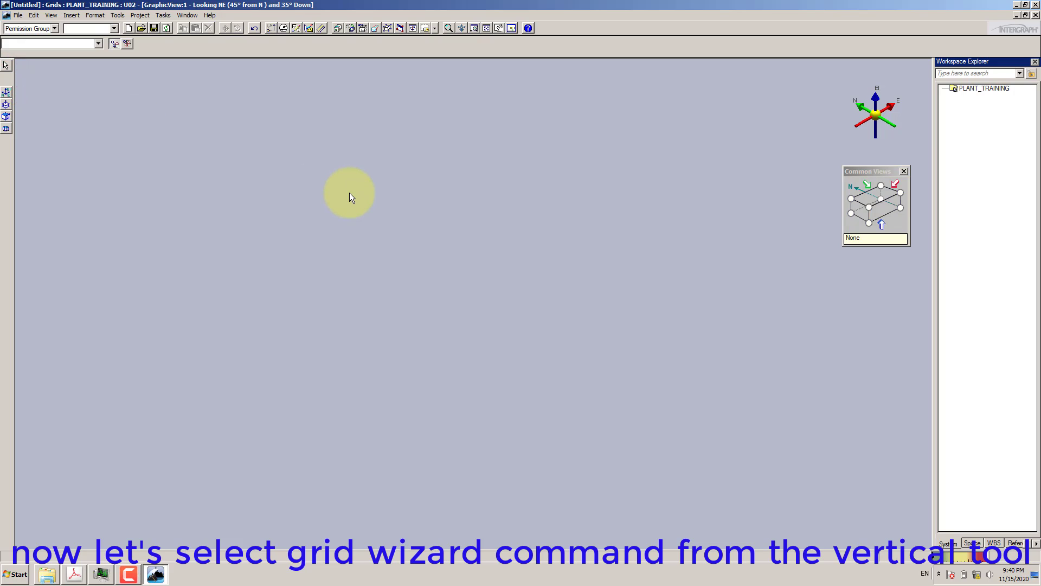
left_click_drag(229, 8, 510, 143)
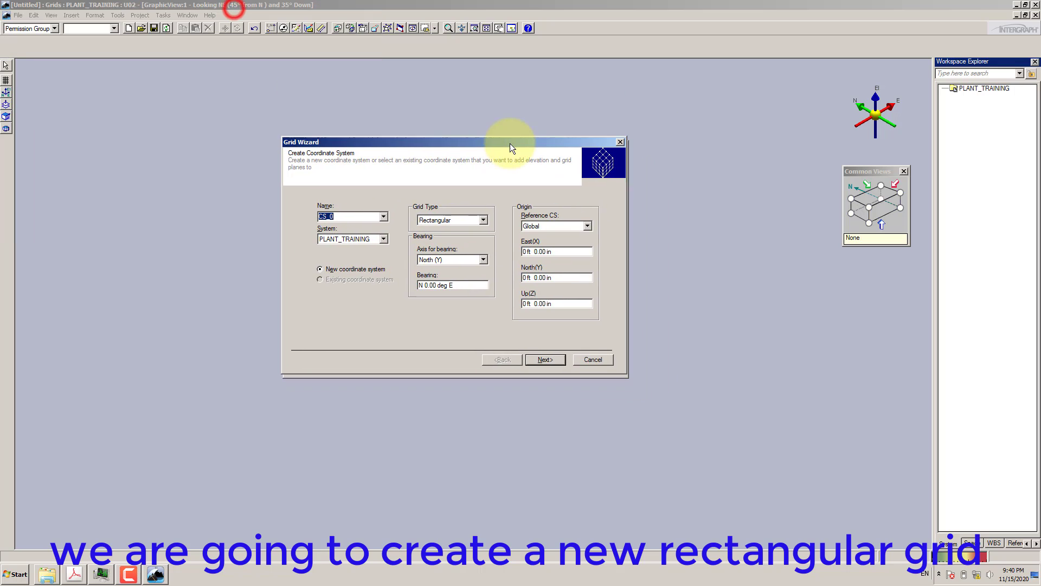
Check the coordinate system name in the tutorial PDF and name the new coordinate system U02CS in the Grid Wizard.
left_click(74, 574)
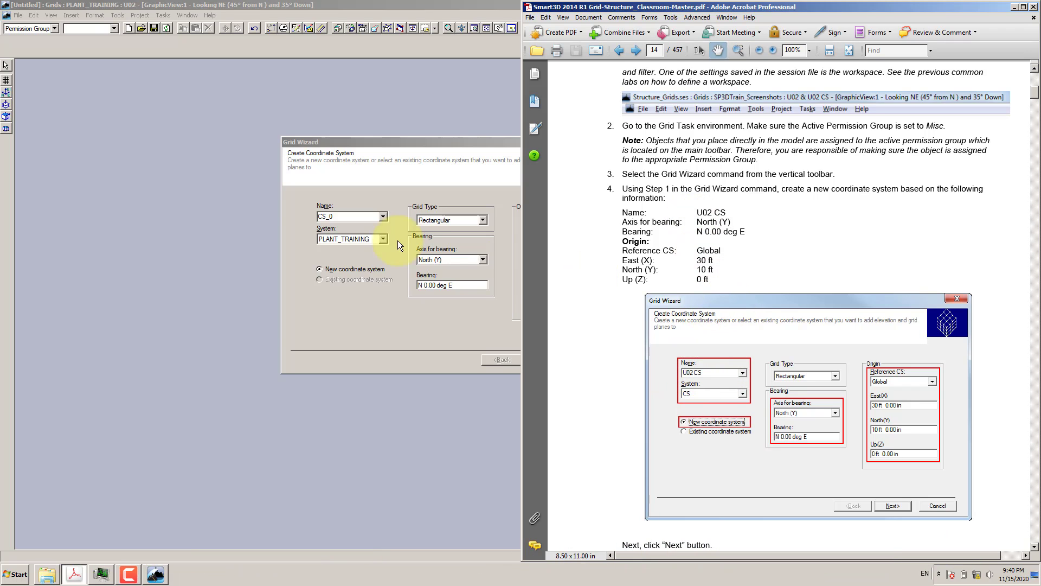
left_click(336, 216)
type("U")
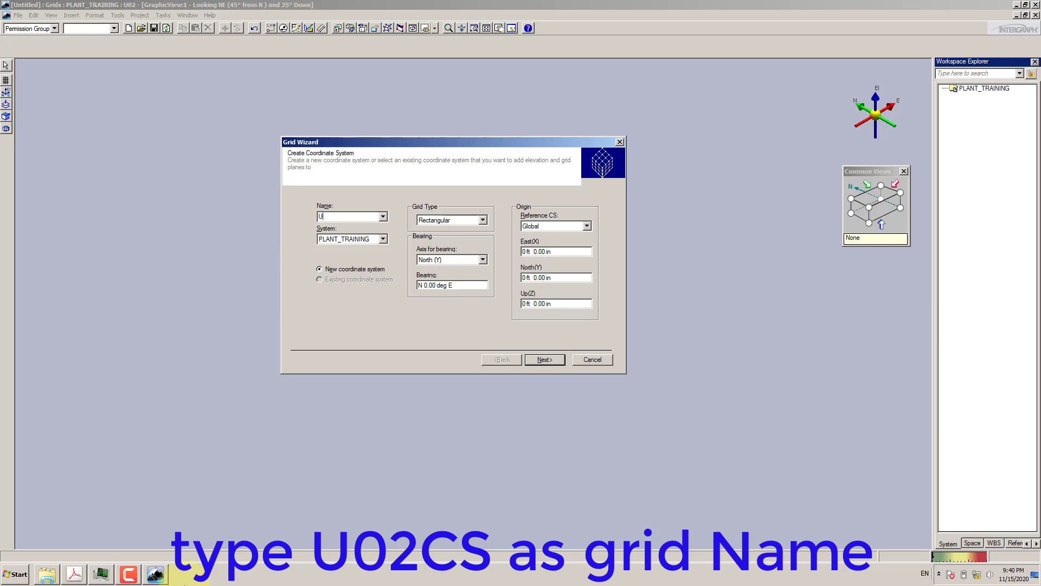
left_click(74, 575)
left_click(76, 576)
left_click(338, 215)
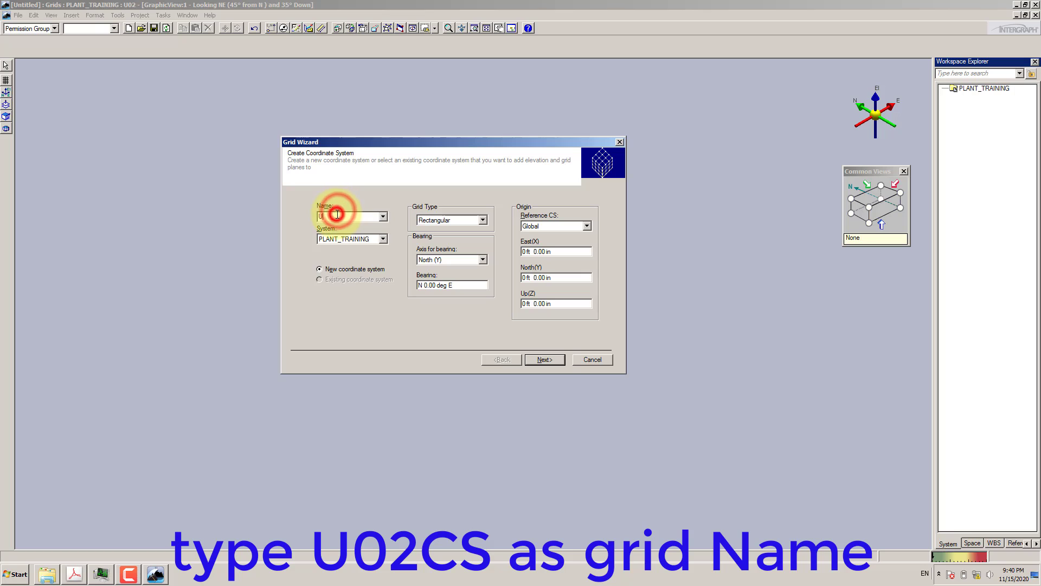
type("02CS")
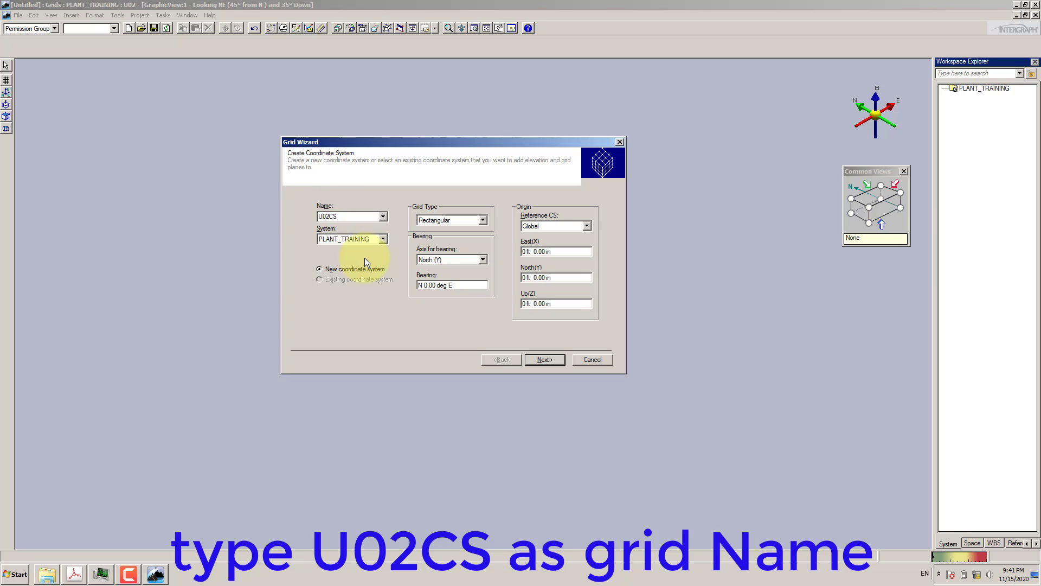
Check the system name in the tutorial PDF and assign the new coordinate system to the PLANT_TRAINING system from the workspace.
left_click(74, 575)
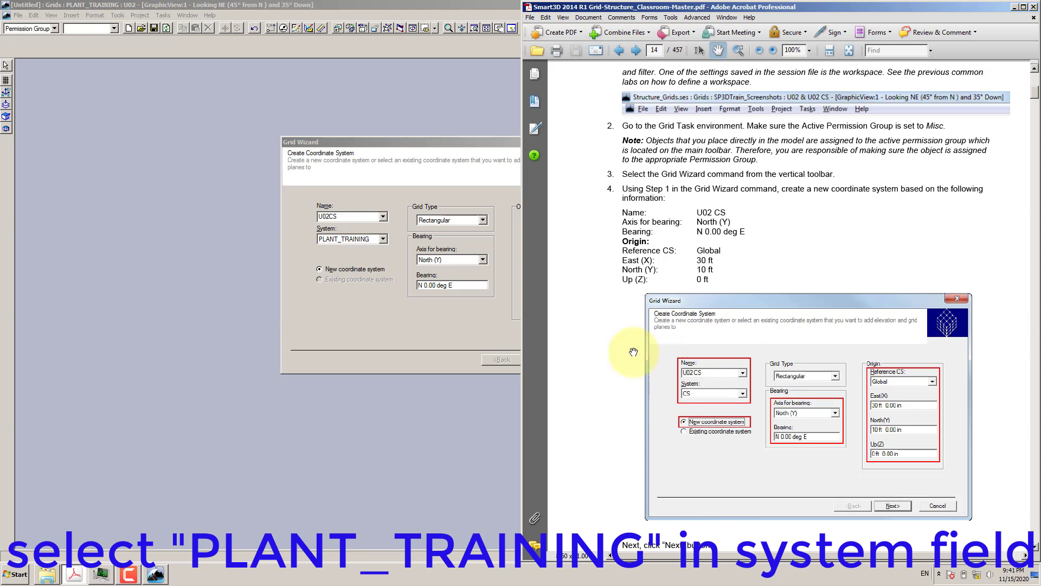
left_click(378, 239)
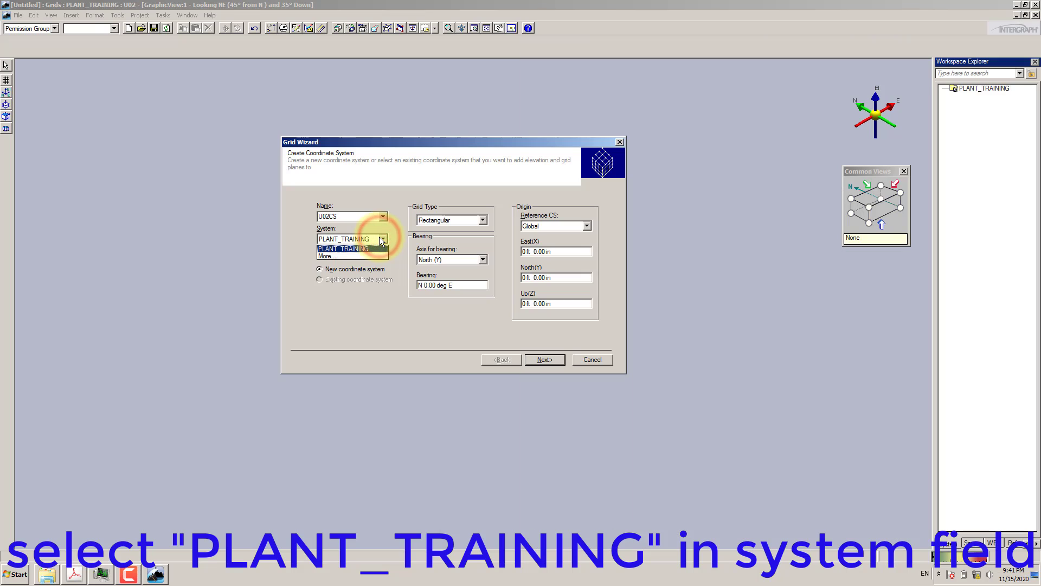
left_click(380, 238)
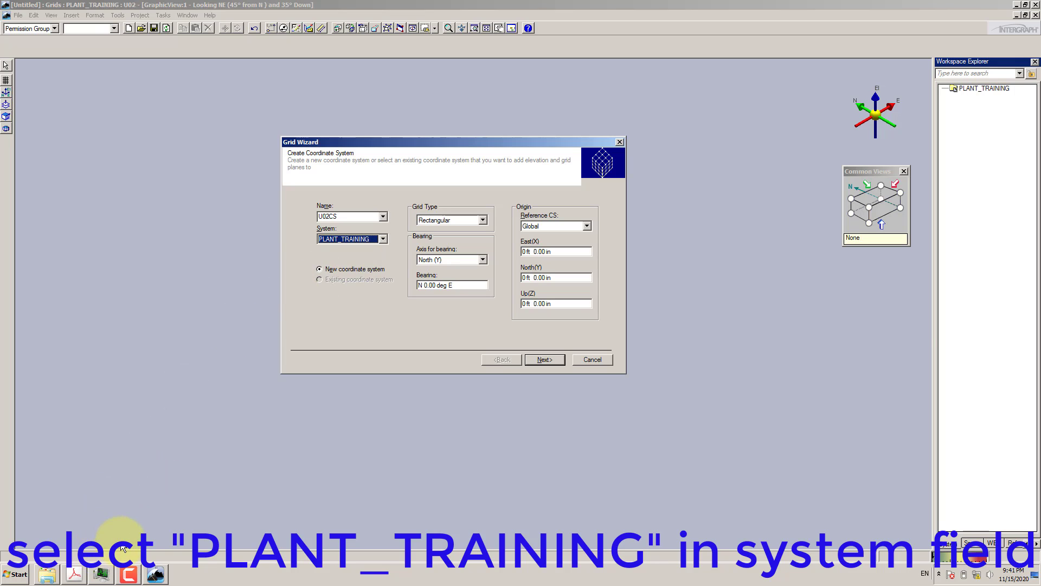
left_click(383, 239)
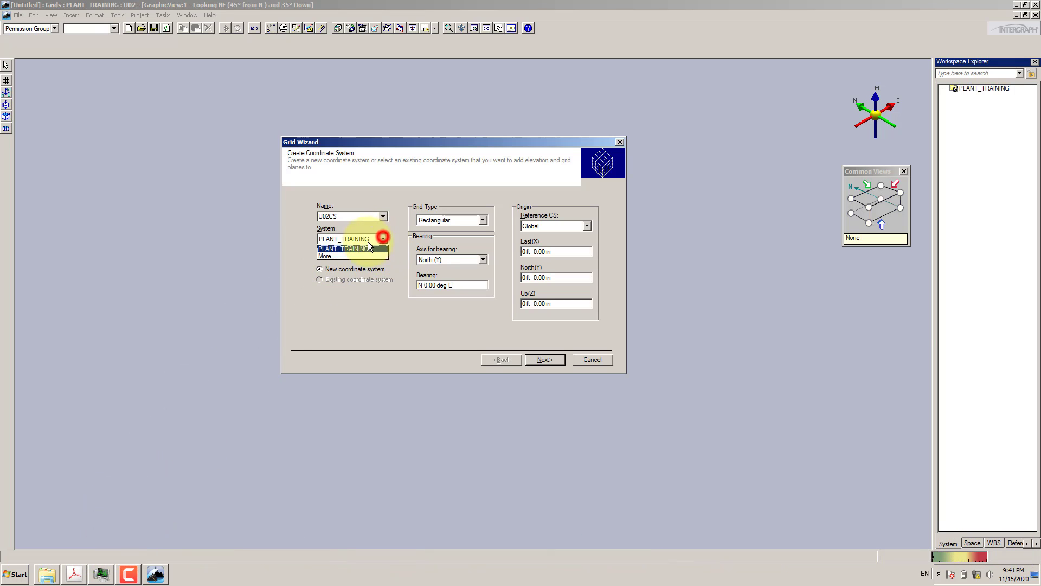
left_click(342, 256)
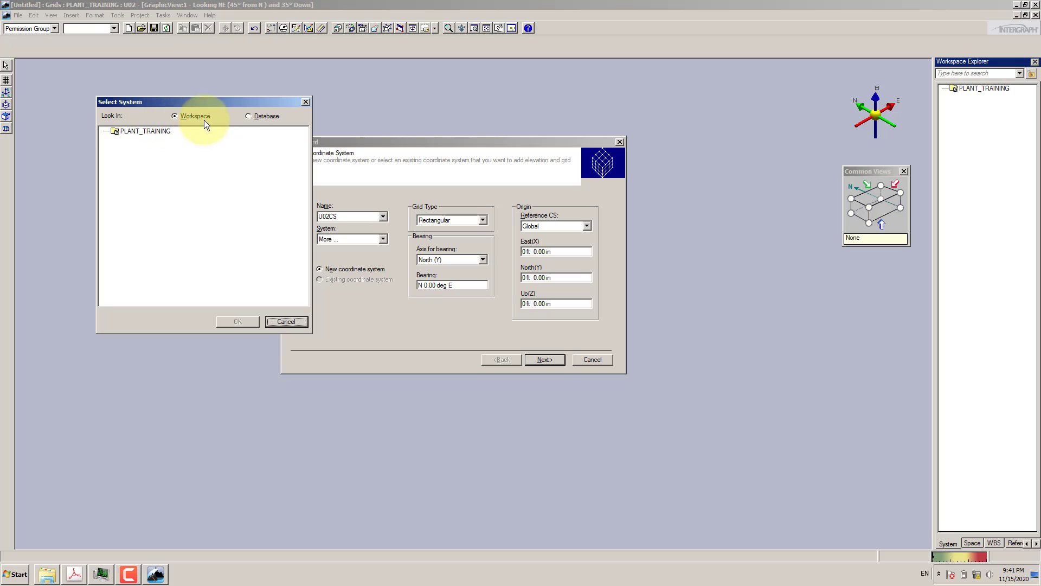
left_click(145, 133)
left_click(239, 321)
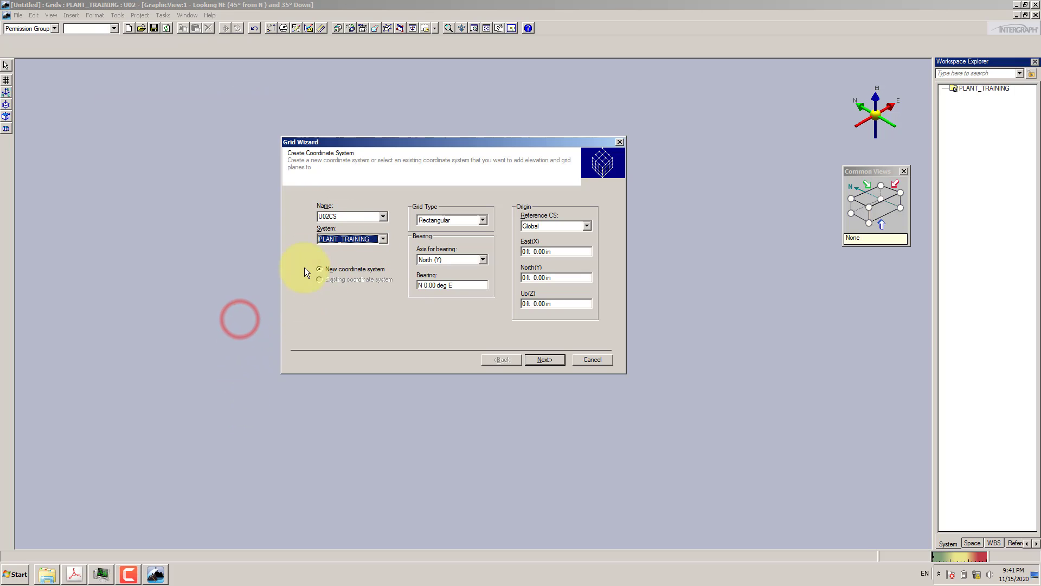
Move the Grid Wizard dialog clear of the tutorial PDF so that both can be read side by side.
left_click(73, 579)
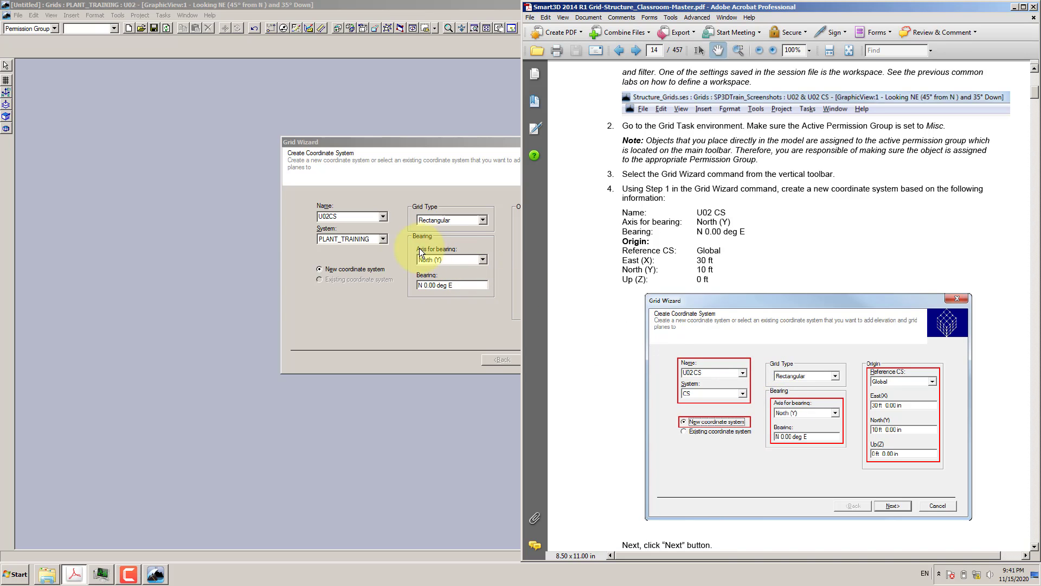
left_click(431, 145)
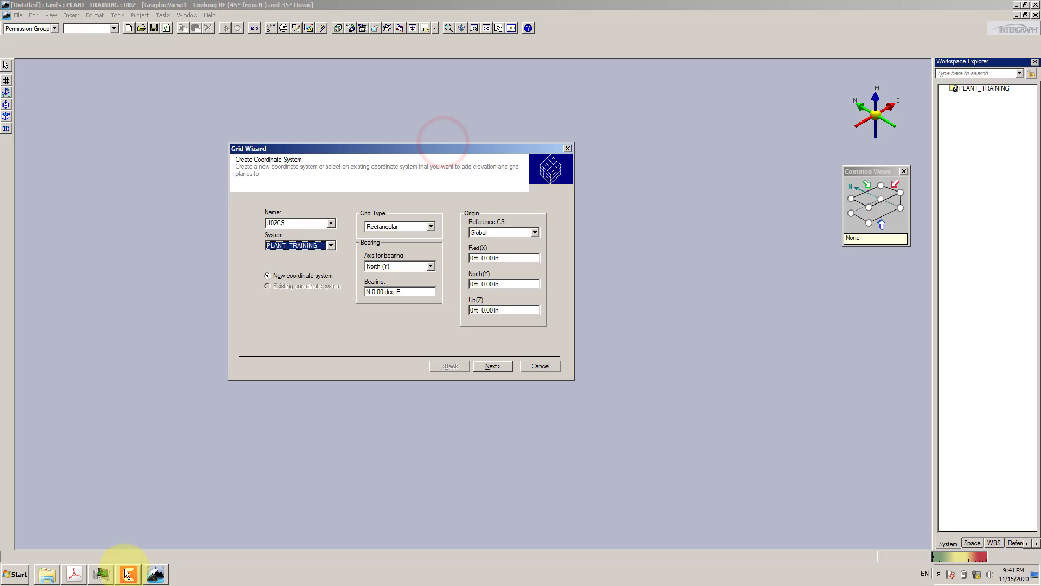
left_click(74, 574)
left_click_drag(394, 151, 252, 155)
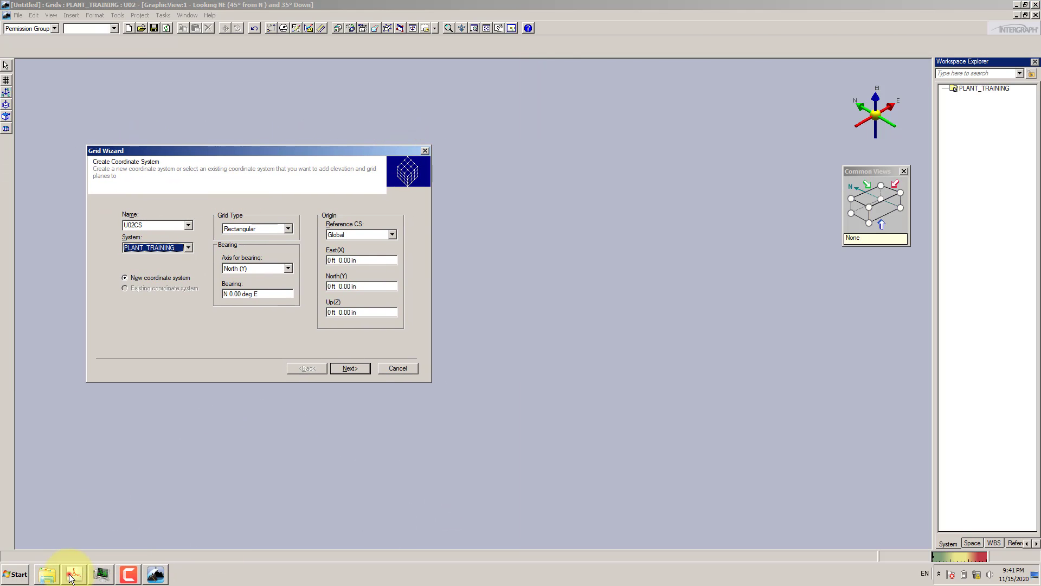
left_click(72, 575)
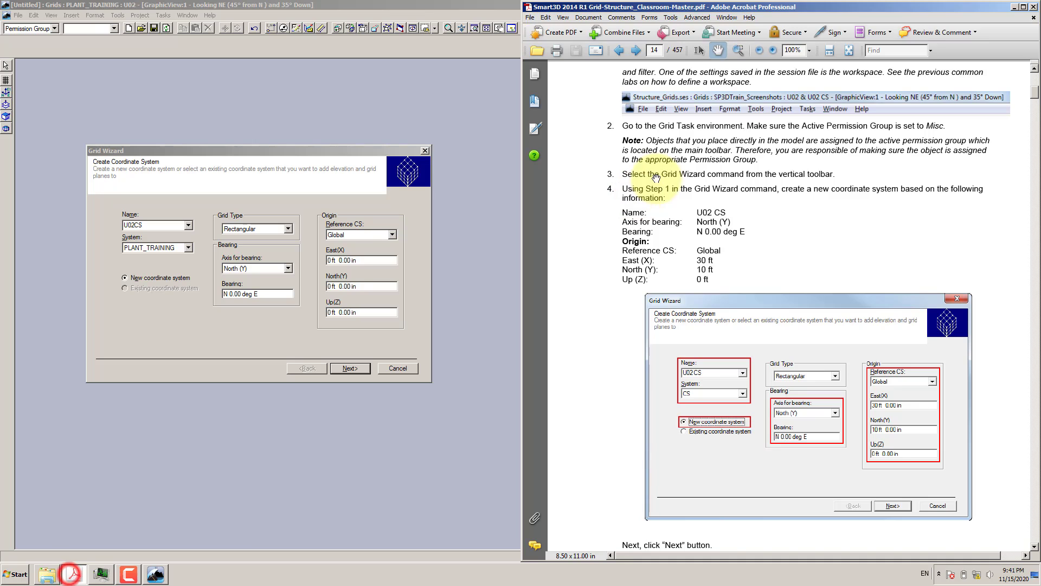
Check the origin coordinates in the tutorial PDF and set the coordinate system's East (X) origin to 30 ft.
left_click(368, 261)
left_click(75, 573)
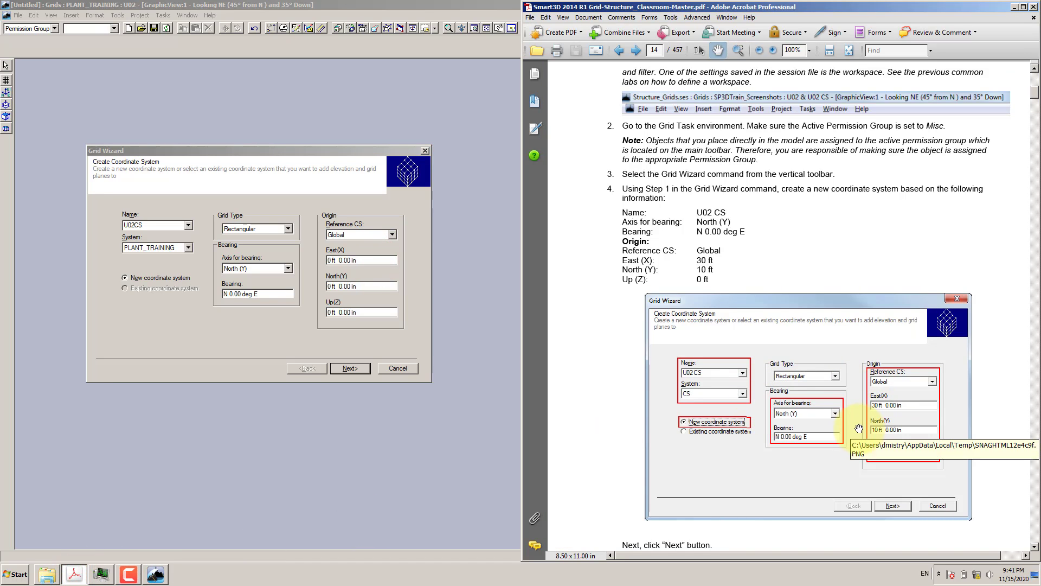
left_click(329, 259)
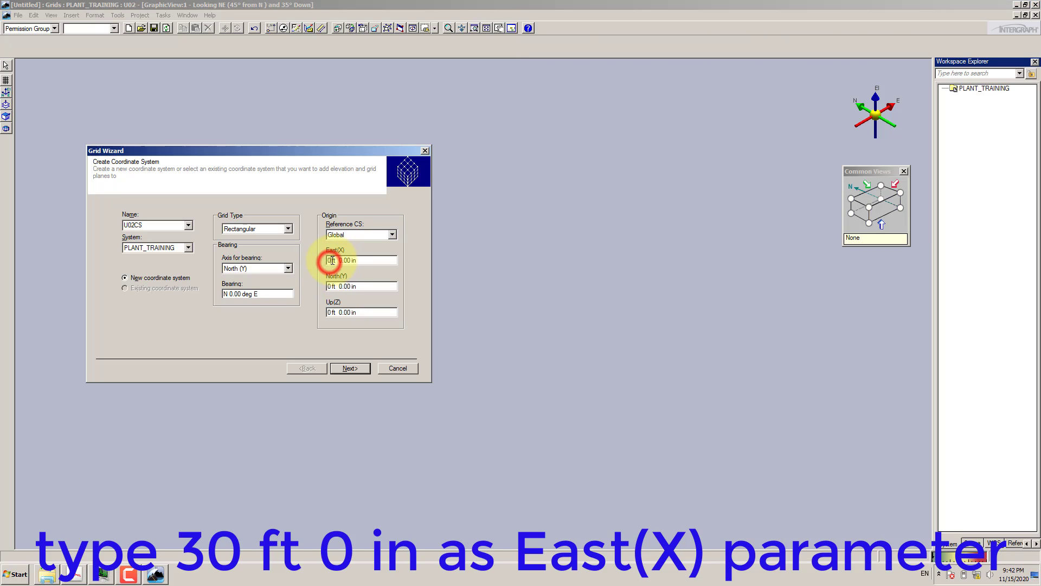
type("30")
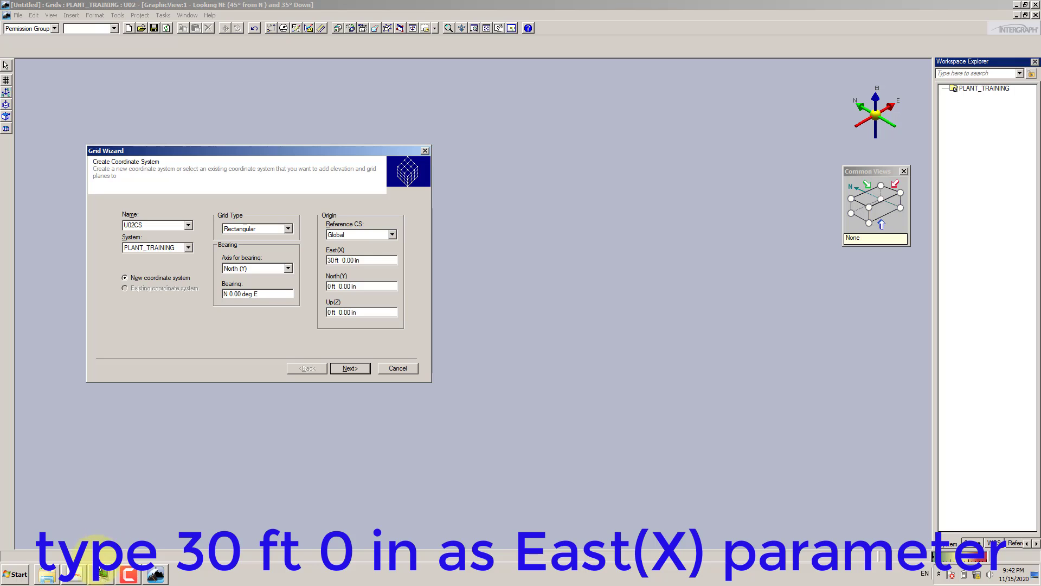
Check the next origin value in the tutorial PDF and set the North (Y) origin to 10 ft.
left_click(76, 574)
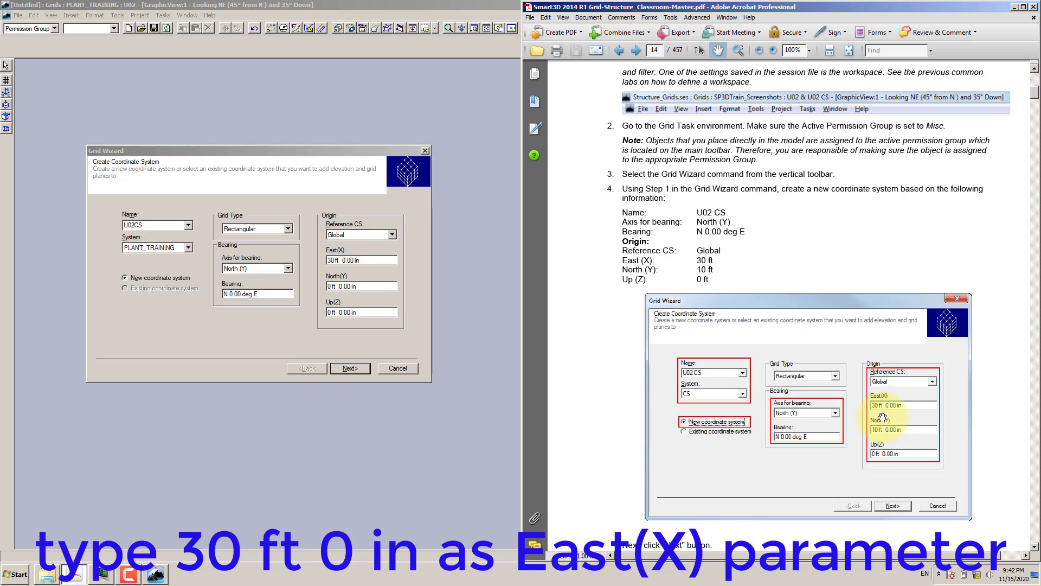
left_click(323, 285)
left_click(330, 285)
key("BackSpace")
type("10")
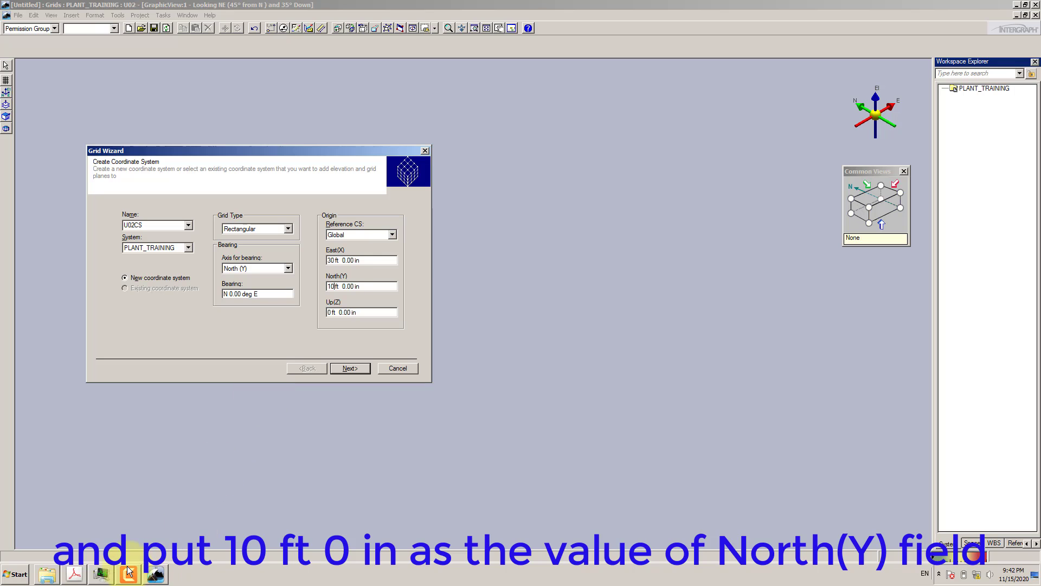
Advance the Grid Wizard to the elevation planes stage and find the matching Create Elevation Planes example in the tutorial PDF.
left_click(74, 574)
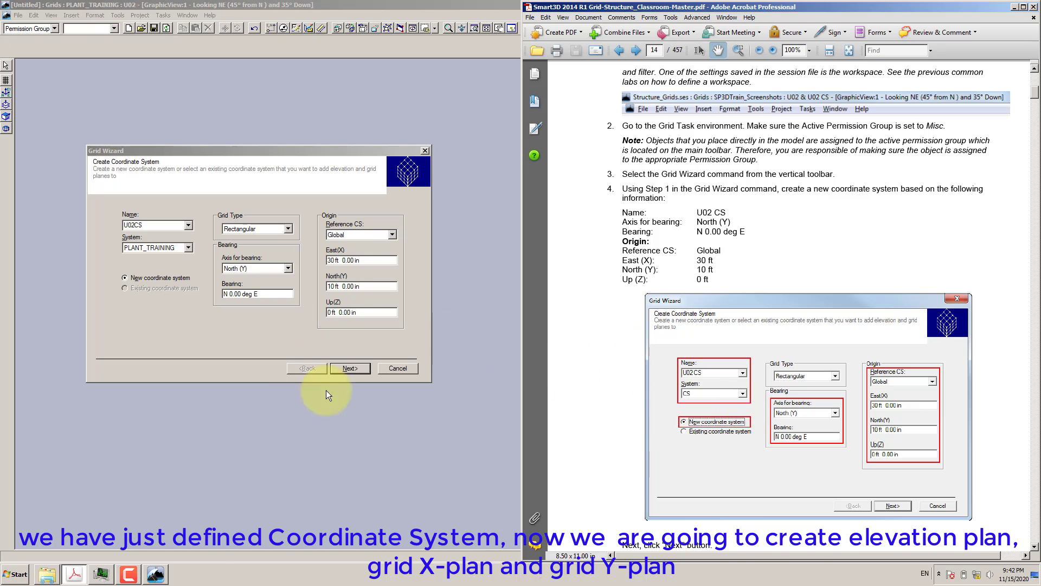
left_click(351, 368)
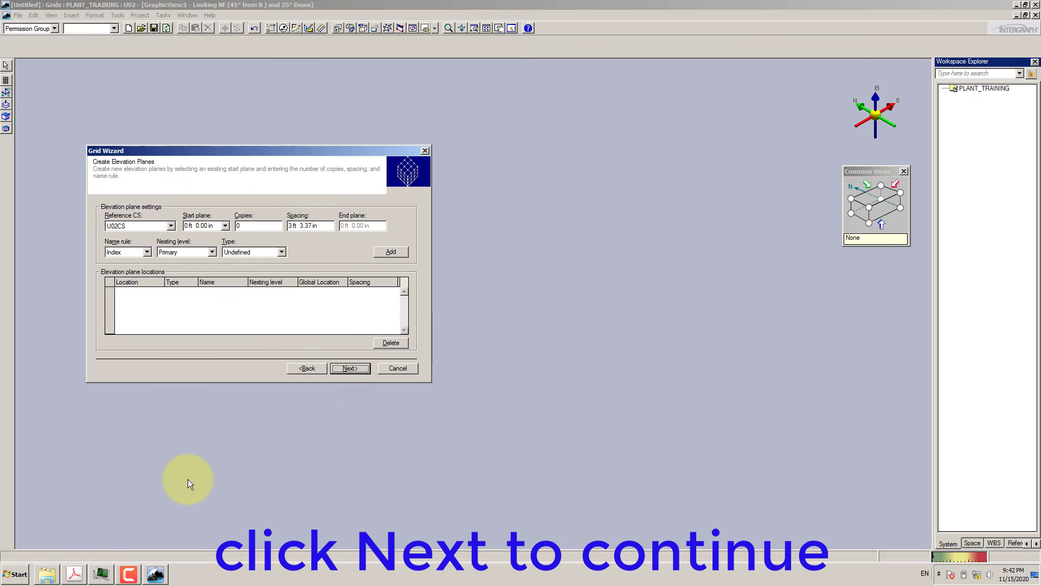
left_click(74, 573)
scroll(885, 319, "down", 20)
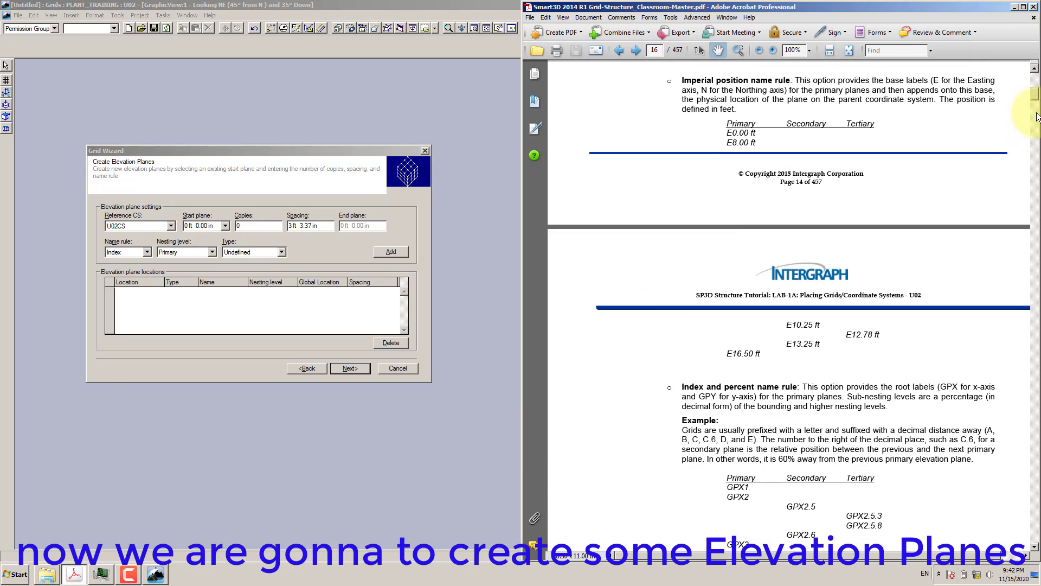
scroll(1035, 108, "down", 20)
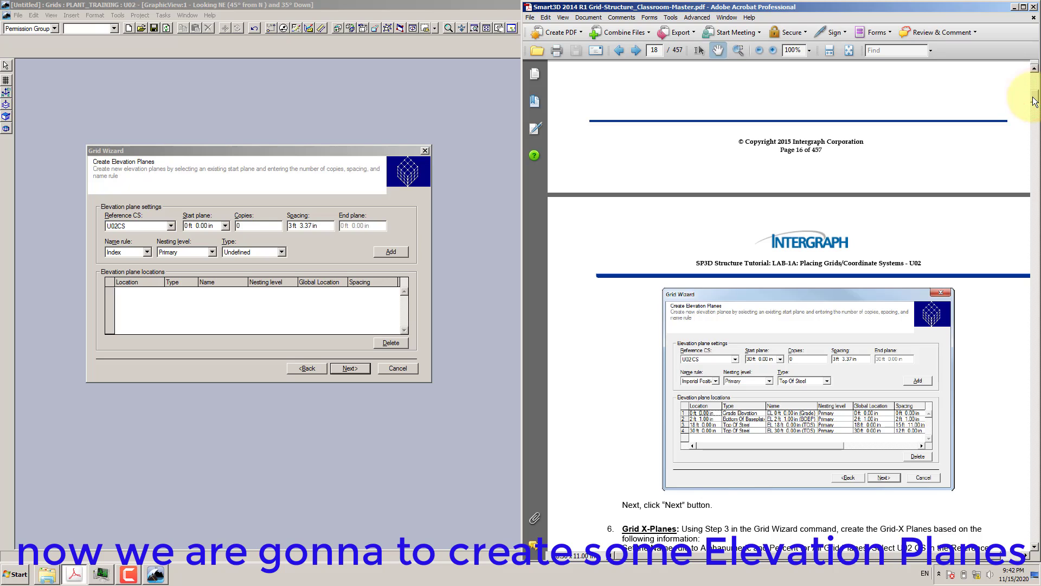
left_click_drag(843, 361, 813, 280)
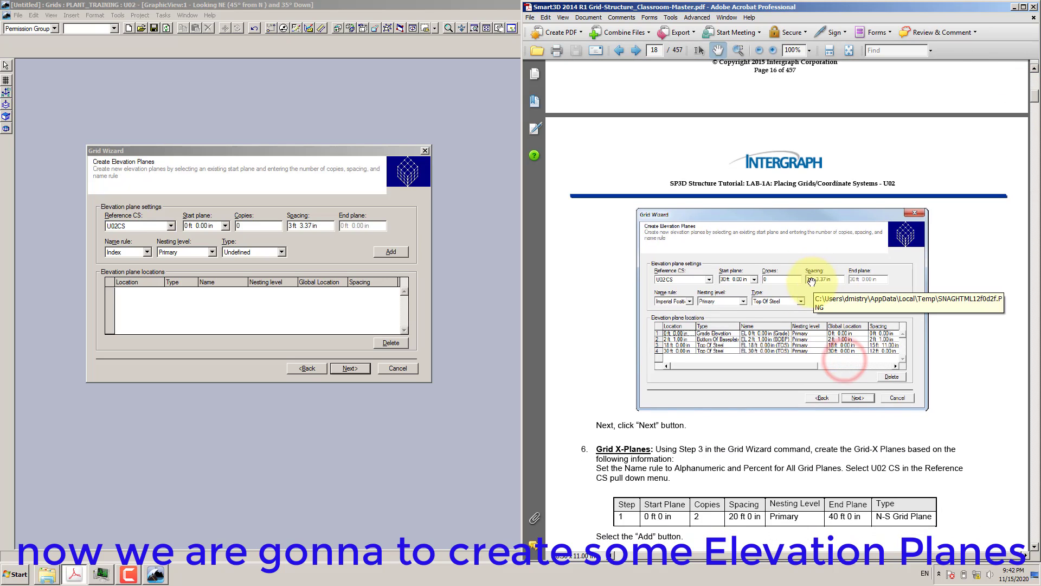
scroll(813, 280, "up", 2, "ctrl")
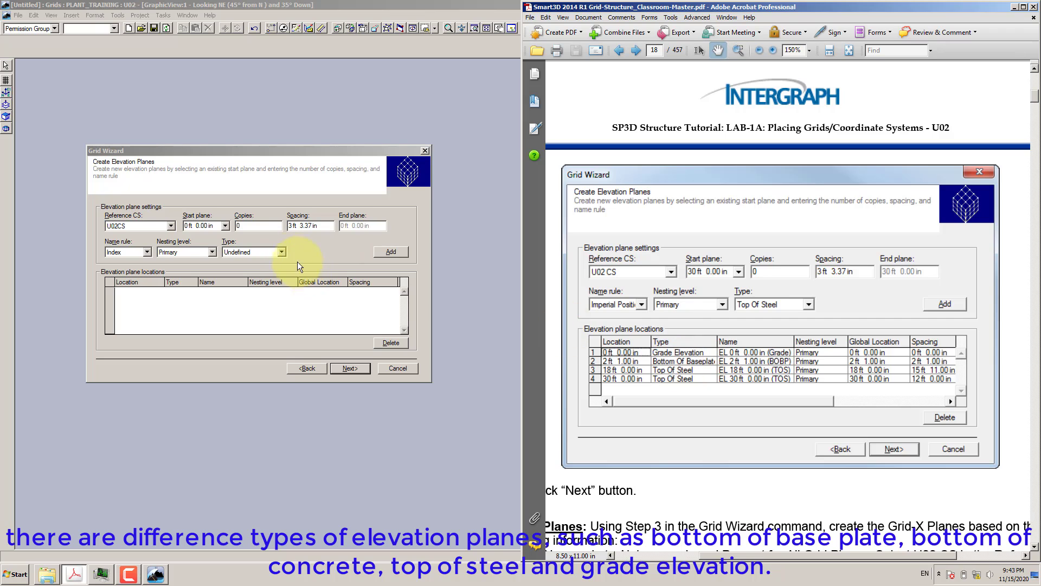
Set the elevation plane type to Grade Elevation and add a primary plane at 0 ft 0.00 in.
left_click(283, 252)
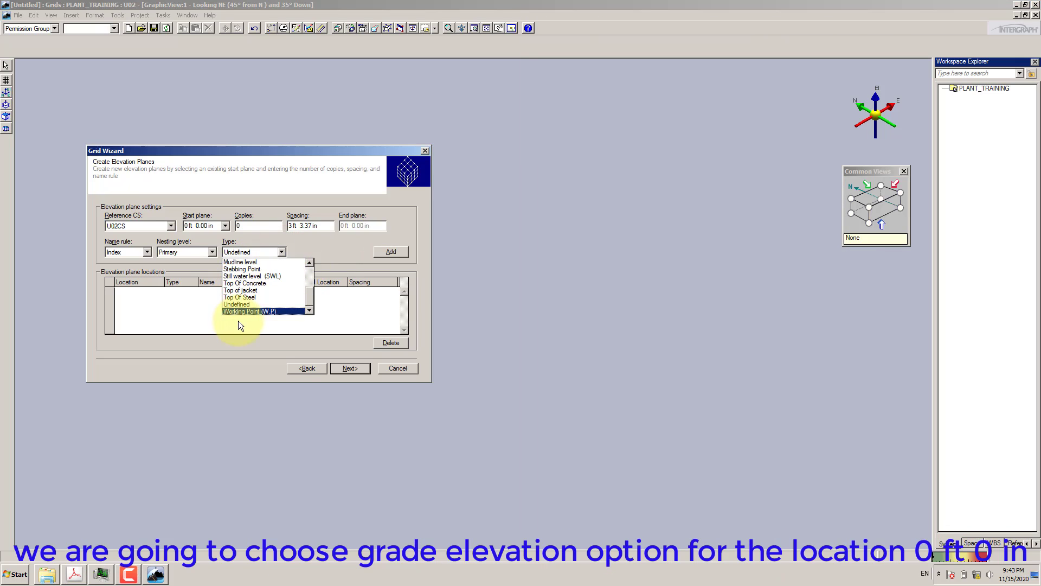
scroll(251, 291, "up", 3)
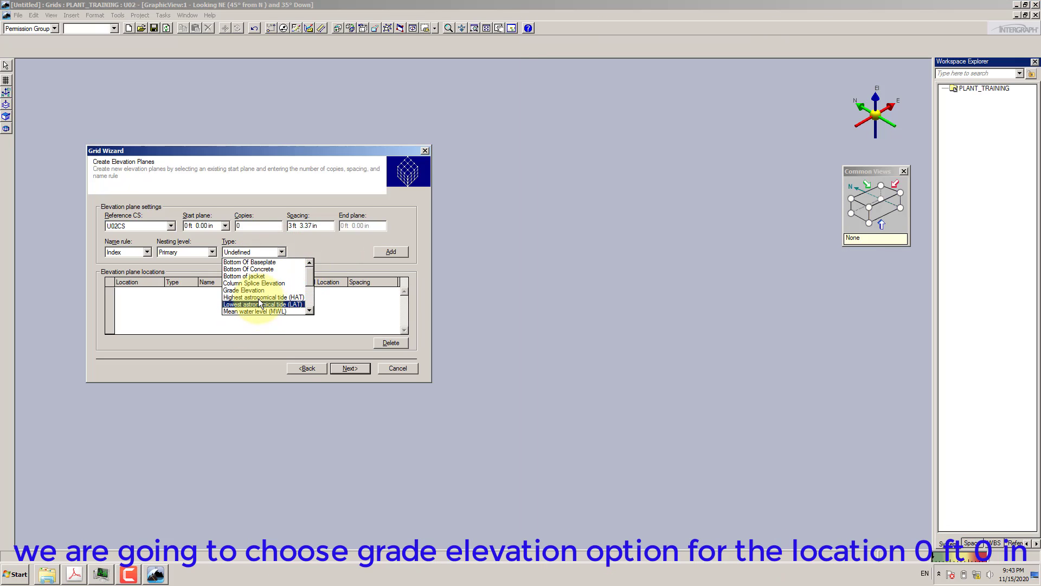
left_click(262, 290)
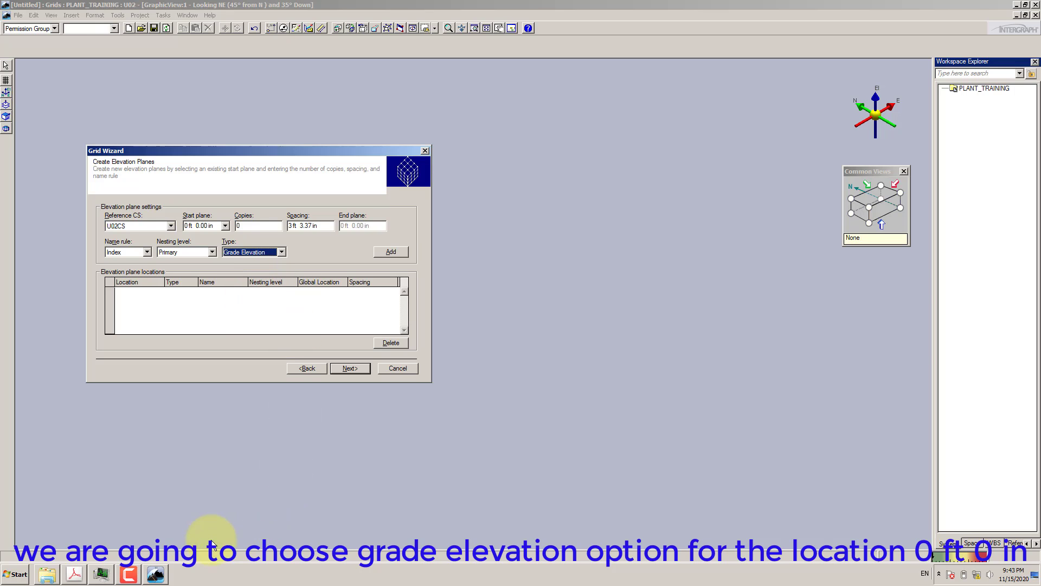
left_click(74, 573)
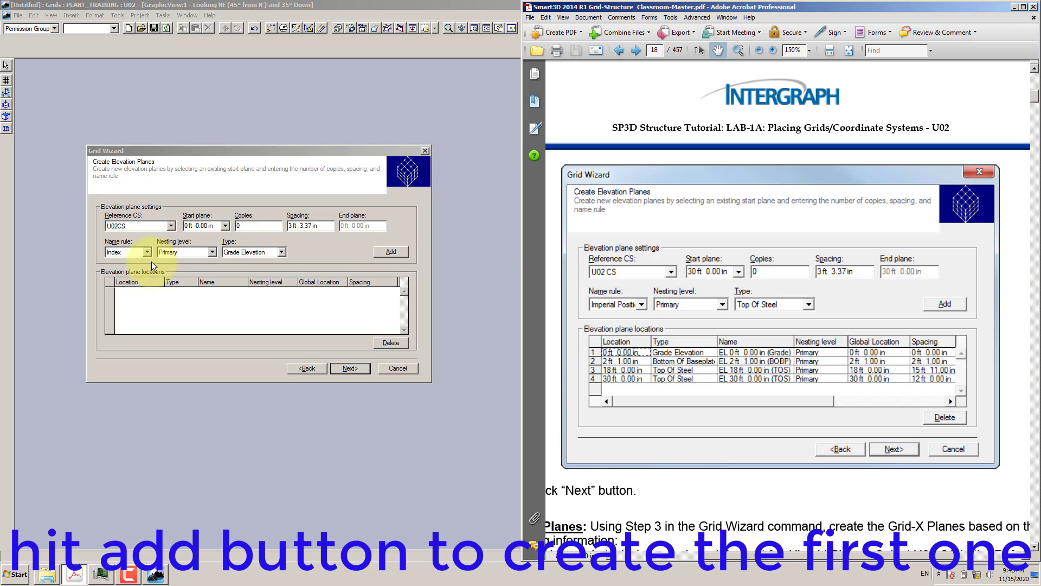
left_click(404, 252)
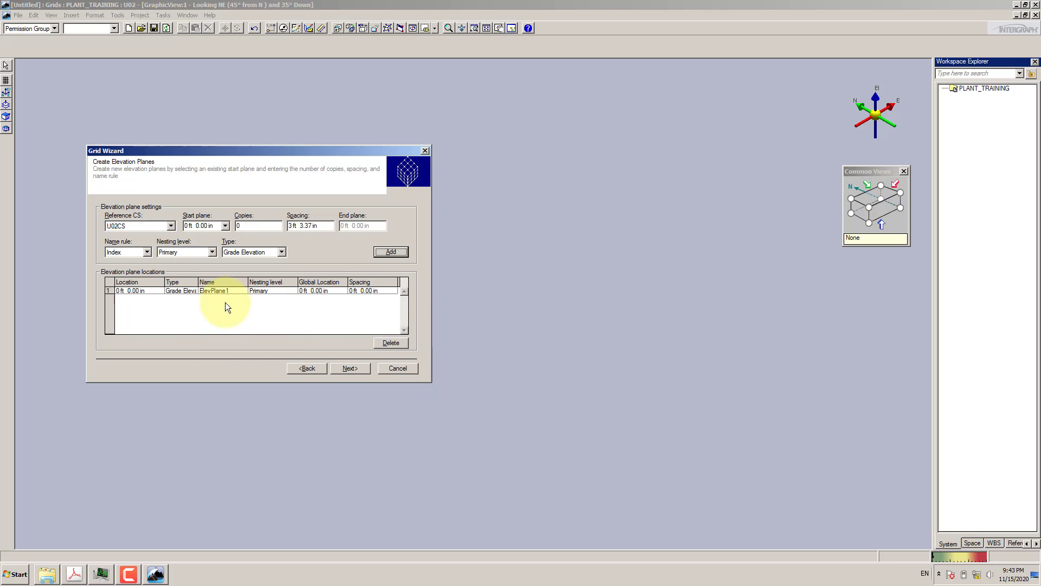
Widen the Type column of the elevation plane locations and delete the grade elevation plane from the list.
left_click_drag(199, 280, 226, 282)
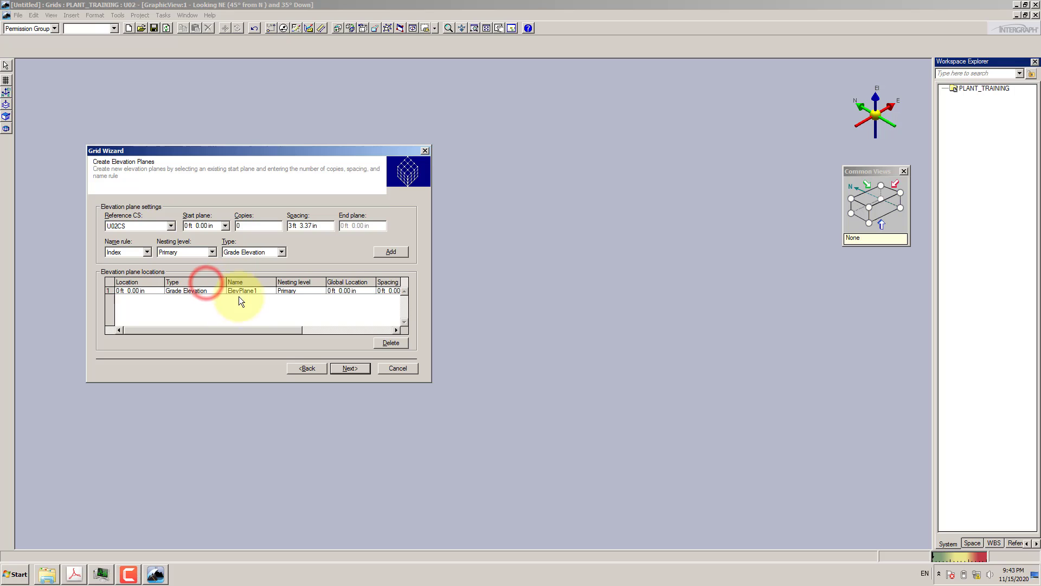
left_click(74, 574)
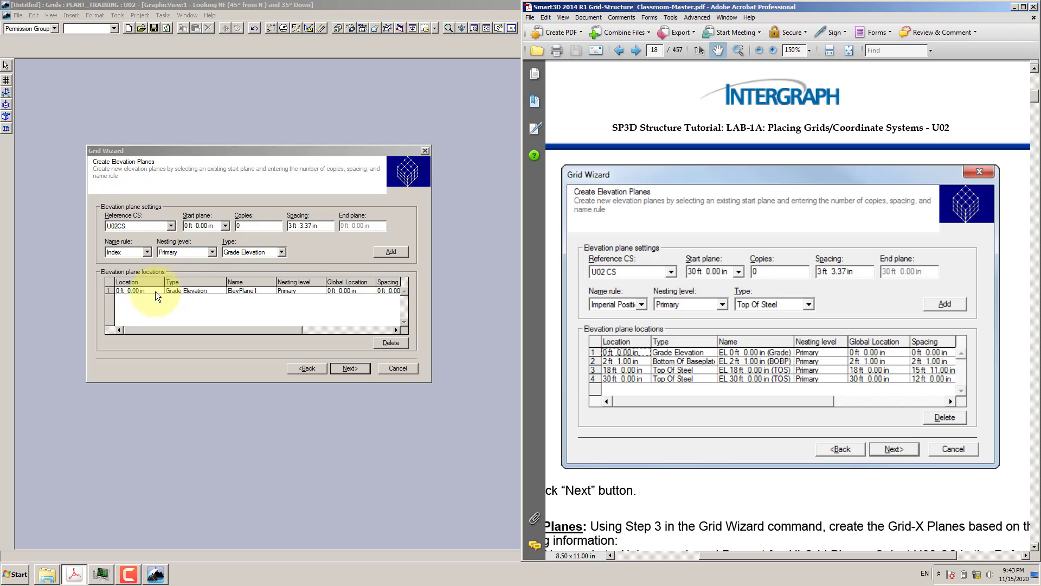
left_click(131, 290)
left_click(146, 252)
left_click(146, 249)
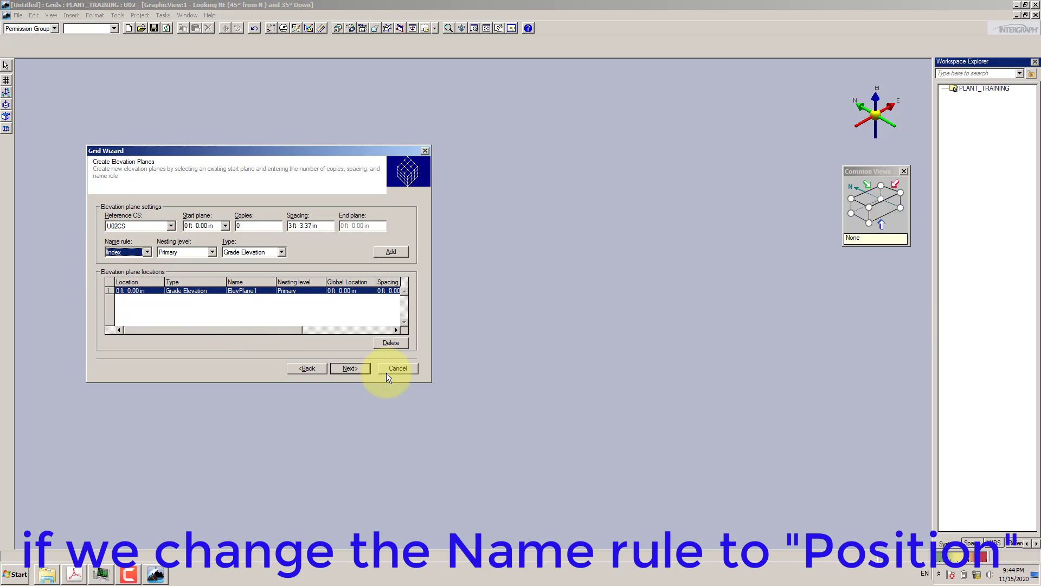
left_click(391, 344)
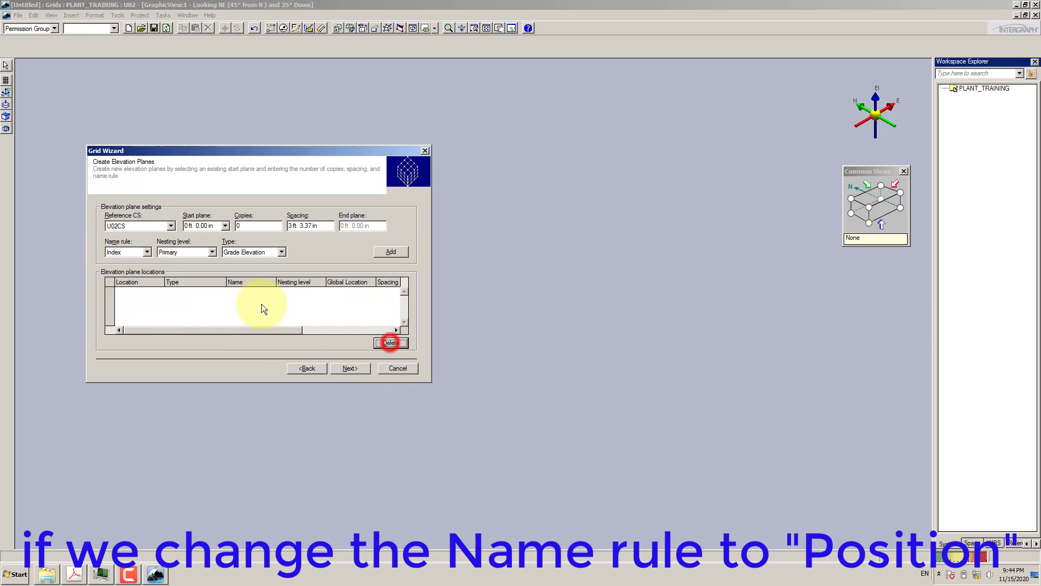
Set the name rule to Position and add the grade elevation plane at 0 ft 0.00 in again.
left_click(148, 252)
left_click(116, 269)
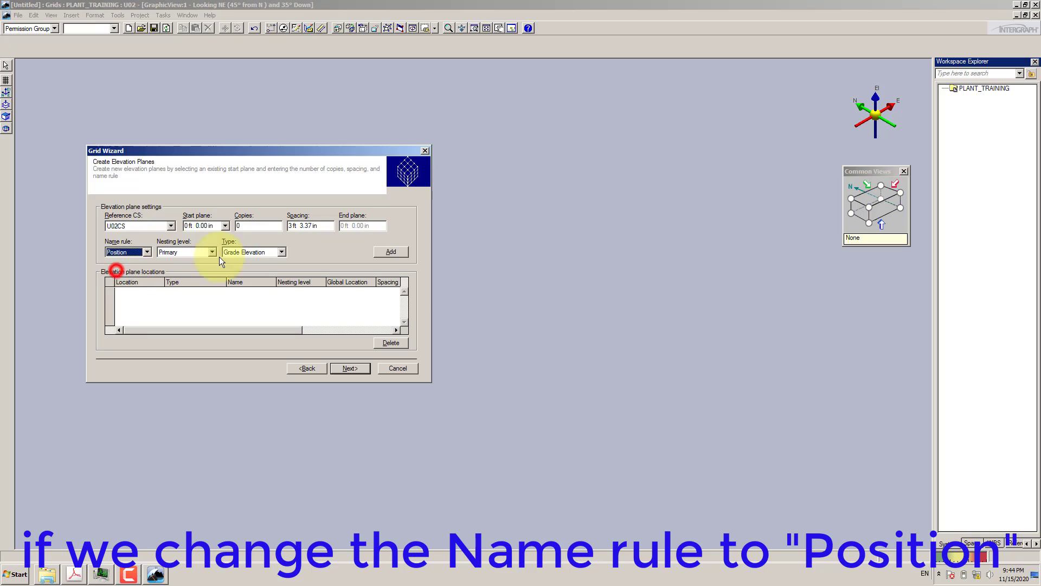
left_click(391, 251)
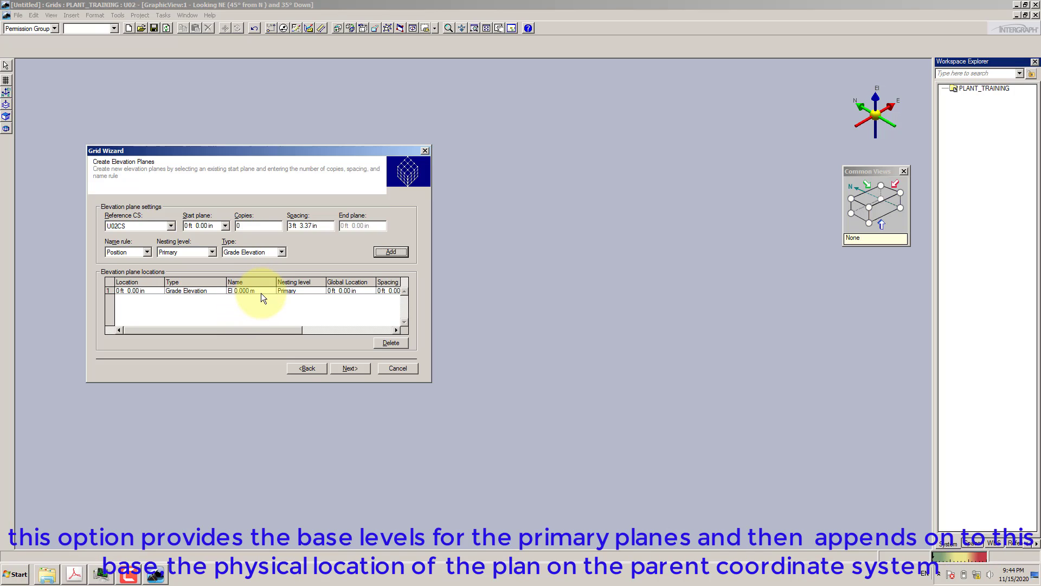
Check the tutorial's elevation plane names and delete the grade elevation plane from the elevation plane locations.
mouse_move(75, 577)
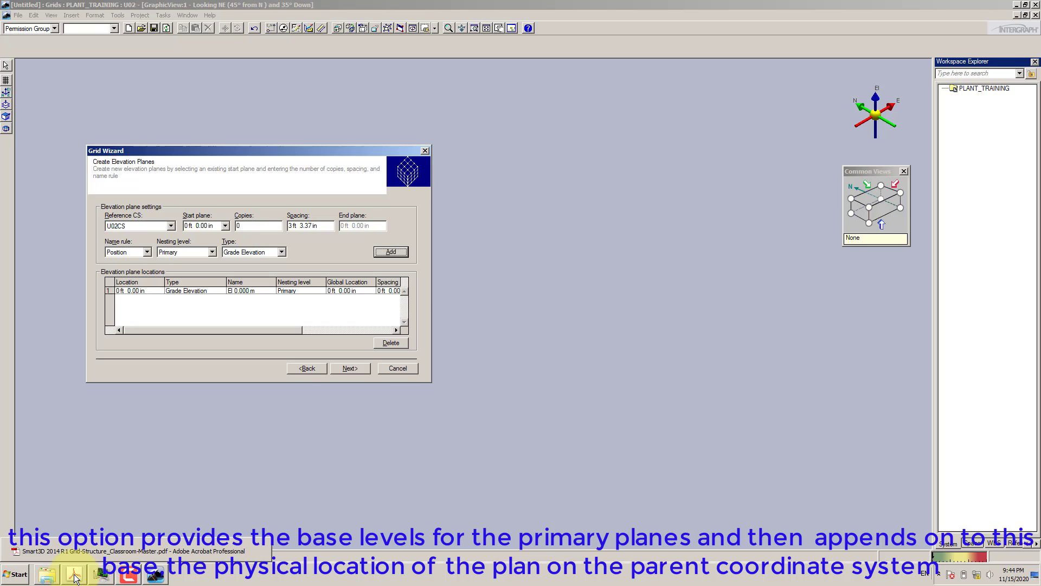
left_click(75, 577)
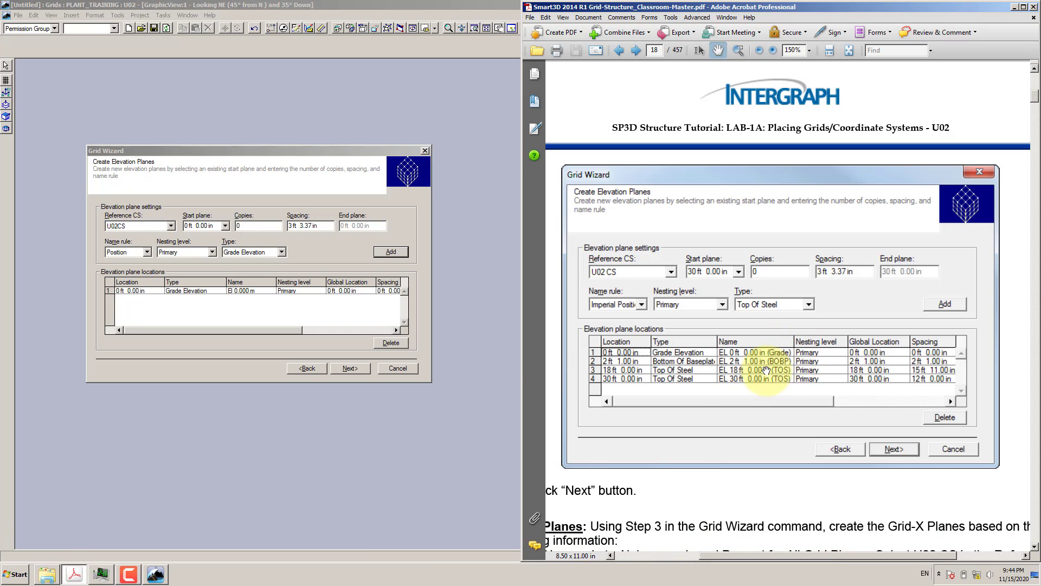
left_click(145, 252)
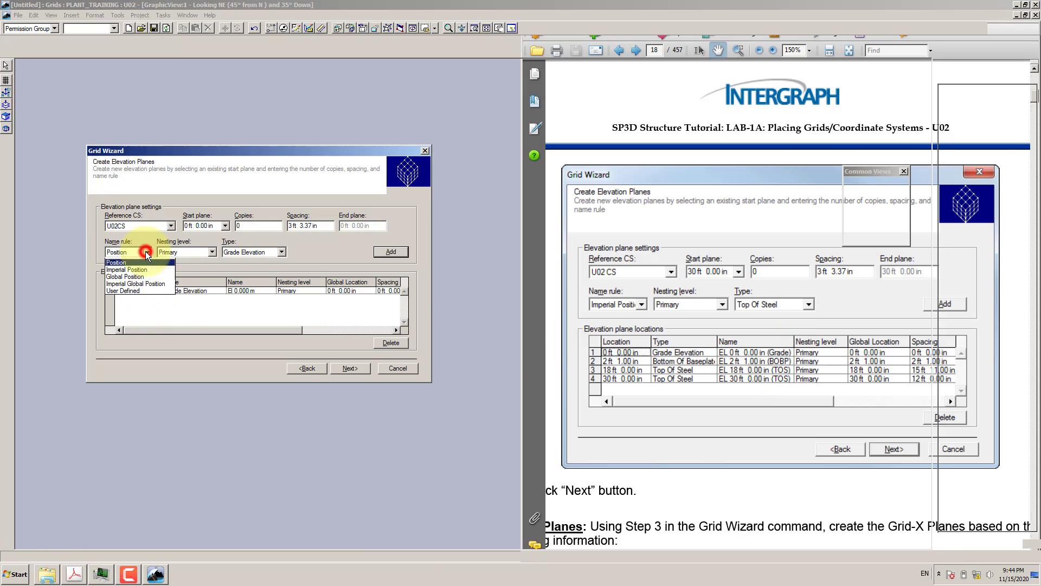
left_click(146, 252)
left_click(159, 290)
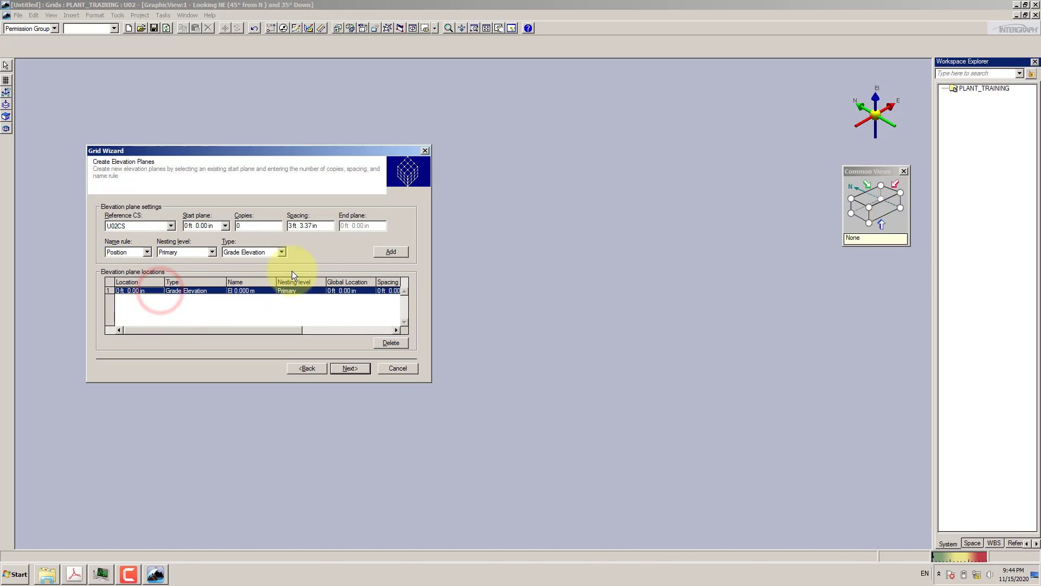
left_click(392, 344)
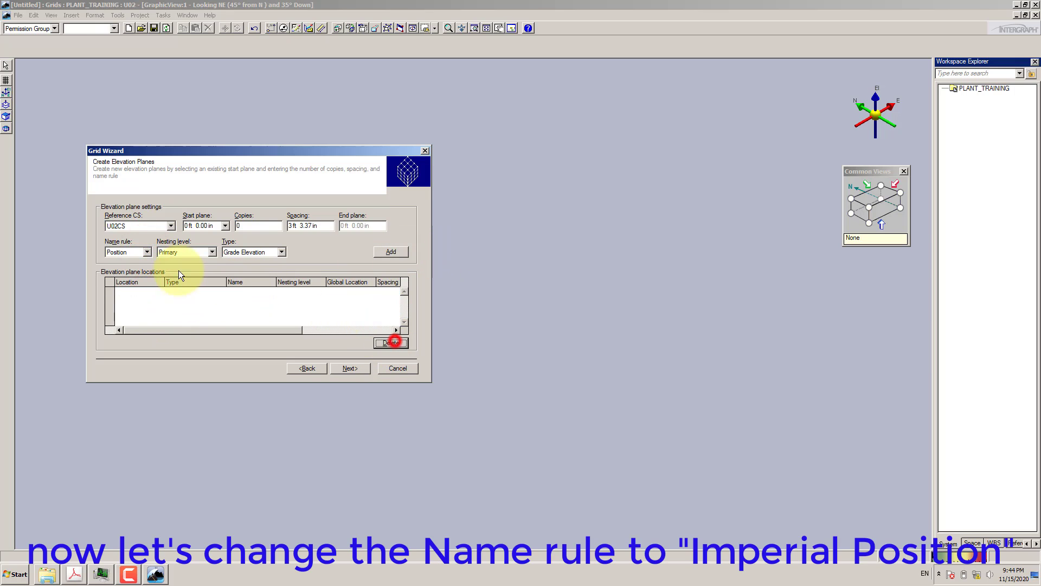
Set the name rule to Imperial Position and add the primary Grade Elevation plane at 0 ft 0.00 in.
left_click(145, 252)
left_click(135, 277)
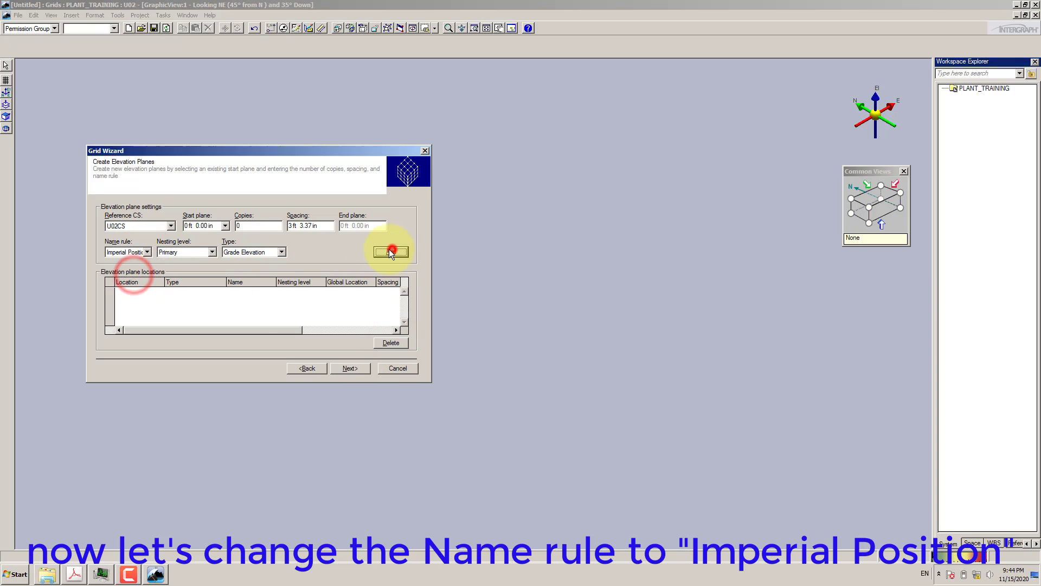
left_click(390, 251)
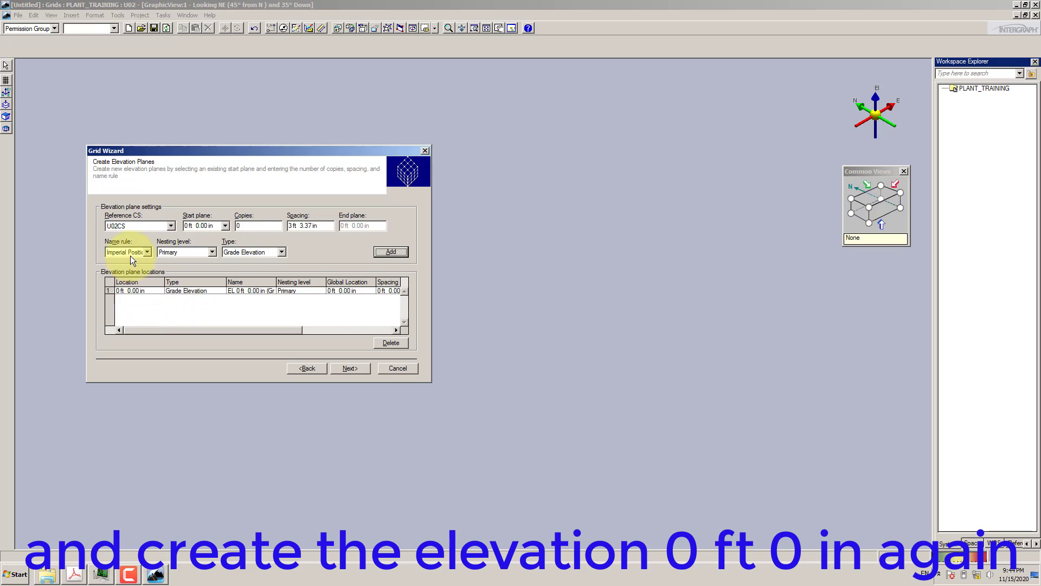
Widen the Name column of the elevation plane locations and compare the grade elevation entry with the tutorial PDF's example.
left_click(74, 574)
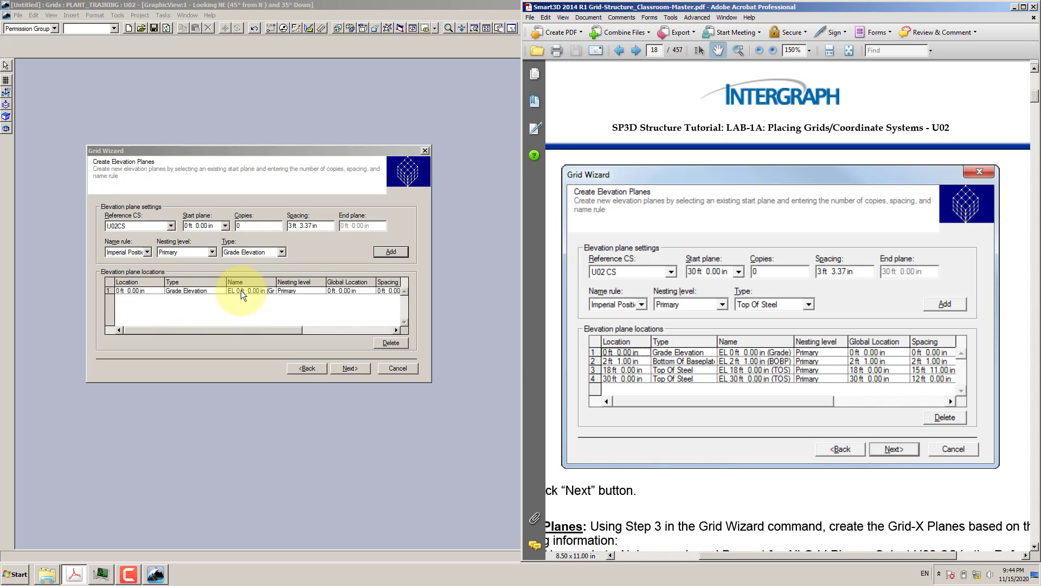
left_click_drag(277, 280, 288, 280)
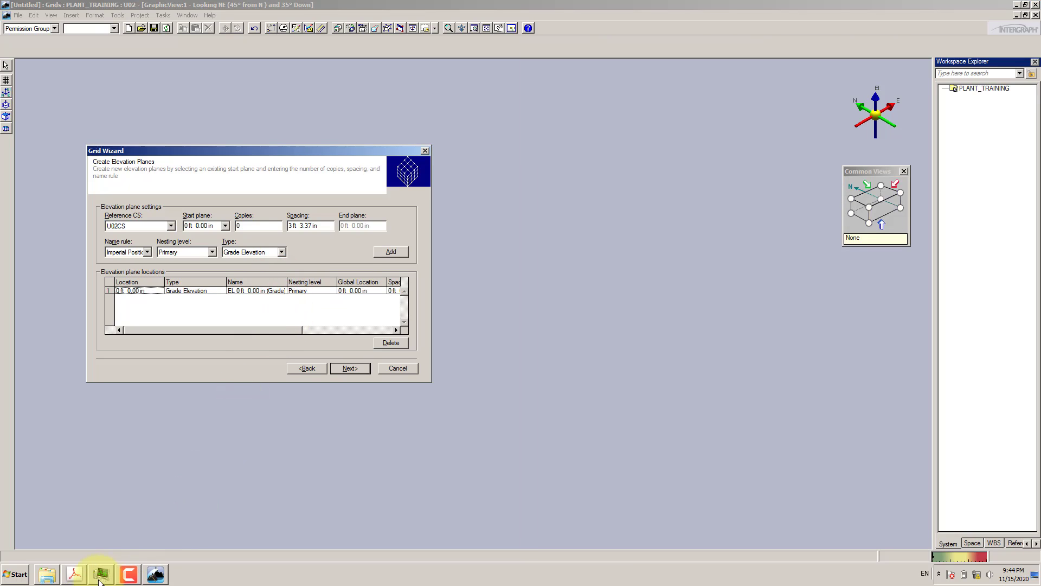
left_click(75, 574)
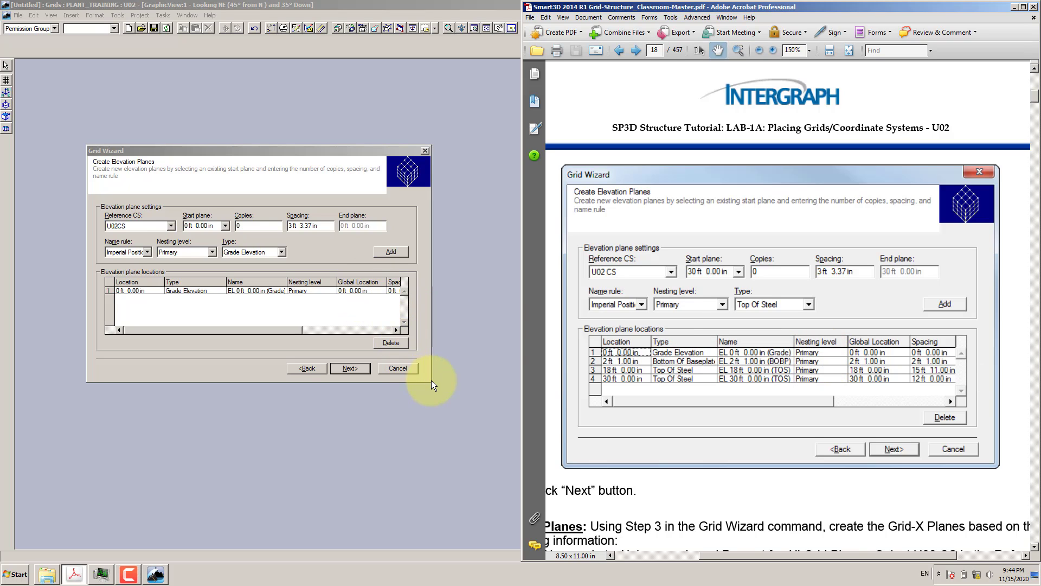
left_click_drag(193, 148, 113, 138)
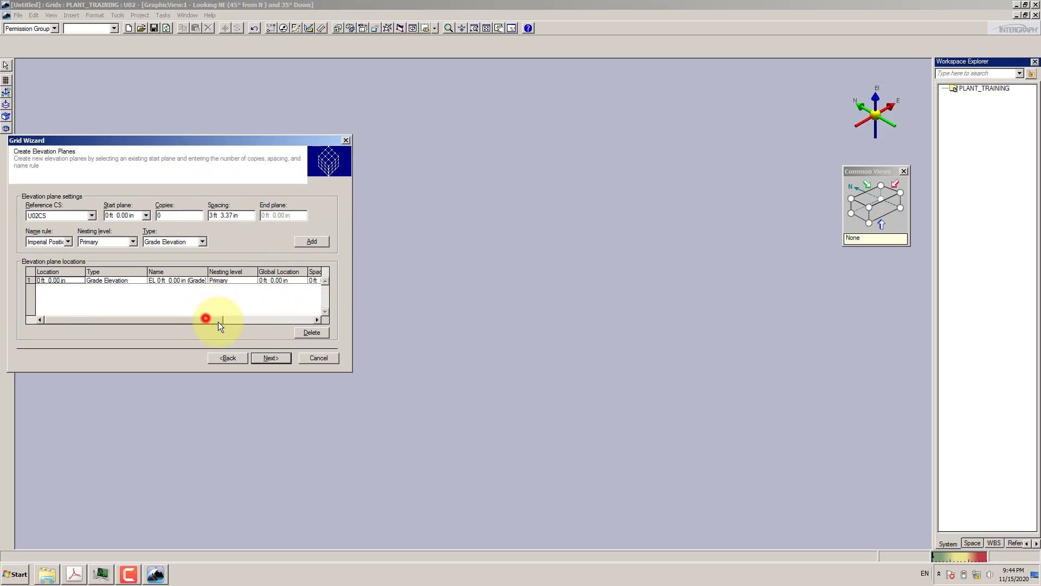
left_click_drag(206, 318, 268, 325)
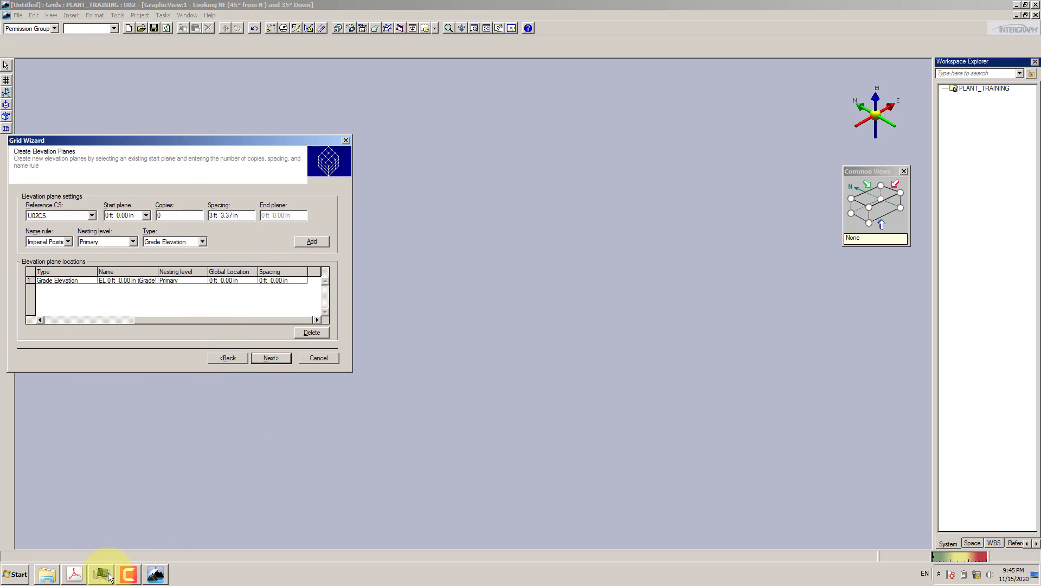
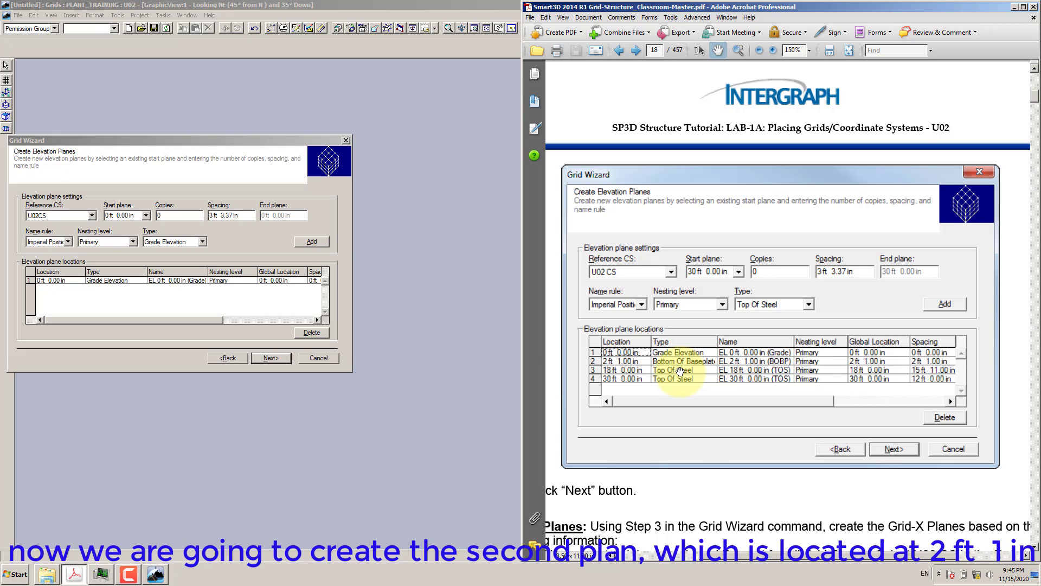
left_click_drag(235, 138, 320, 158)
Following the tutorial's second elevation plane, set the copies to 1 and the spacing to 2 ft 1 in.
left_click(74, 578)
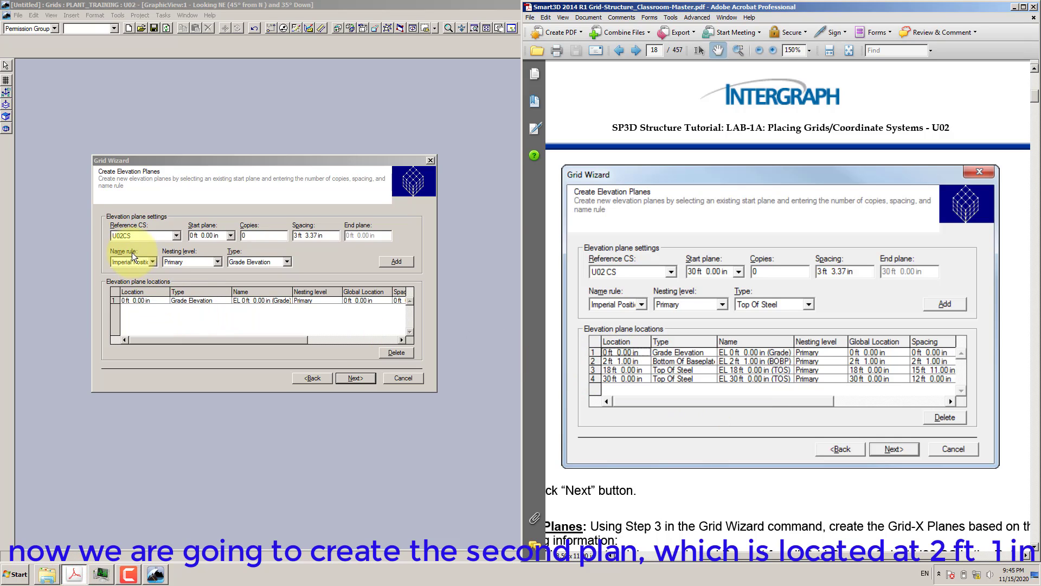
left_click(248, 234)
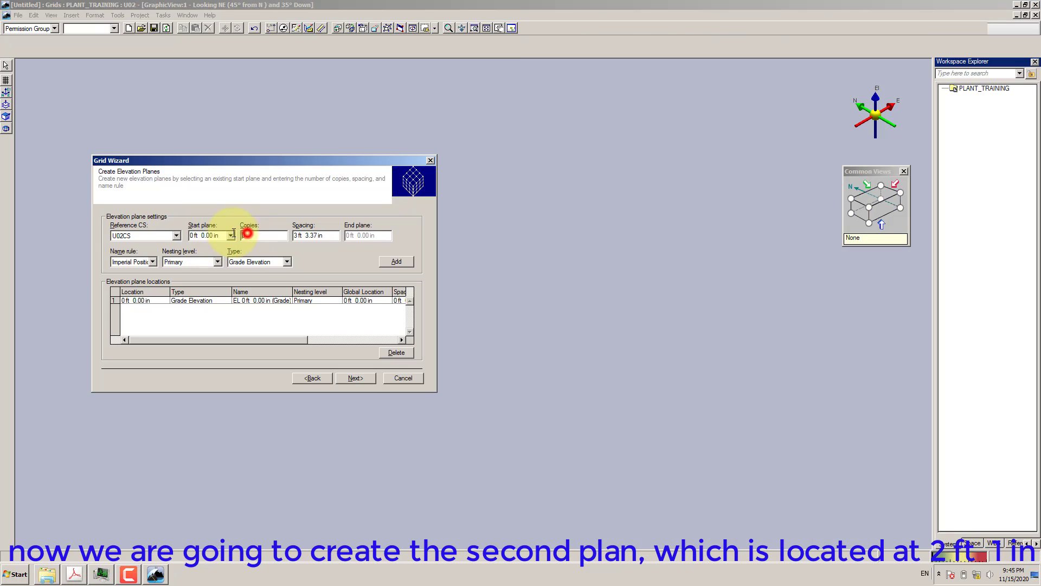
left_click(262, 236)
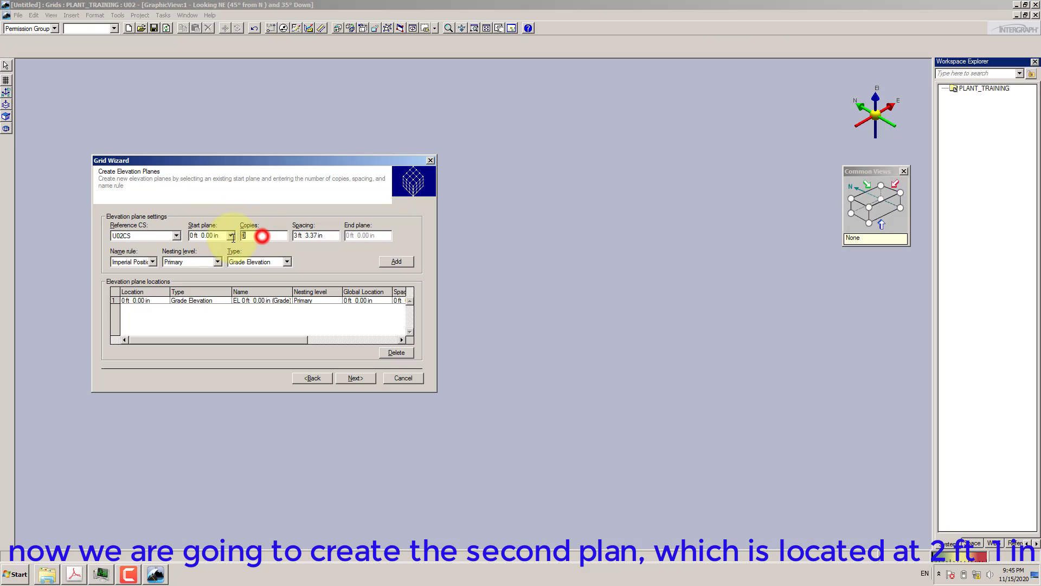
left_click(74, 573)
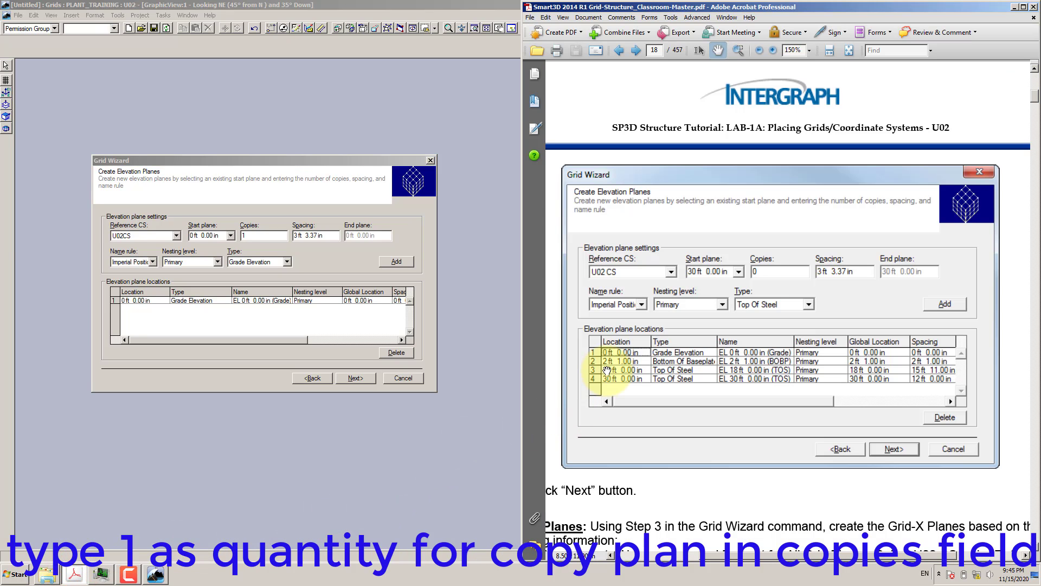
left_click(296, 235)
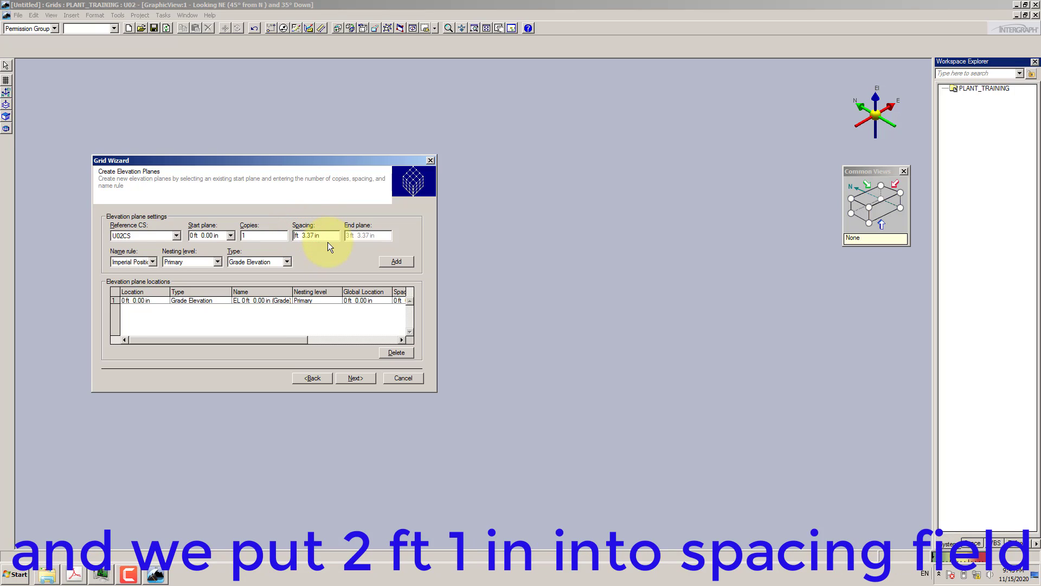
type("2")
left_click(317, 237)
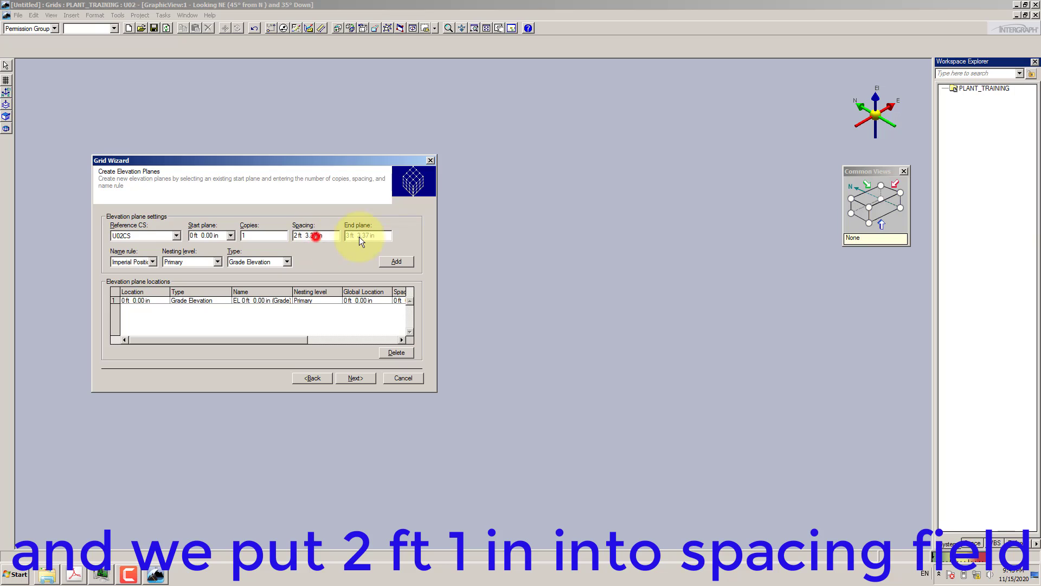
key("BackSpace")
key("BackSpace")
key("BackSpace")
key("BackSpace")
type("1")
left_click(322, 238)
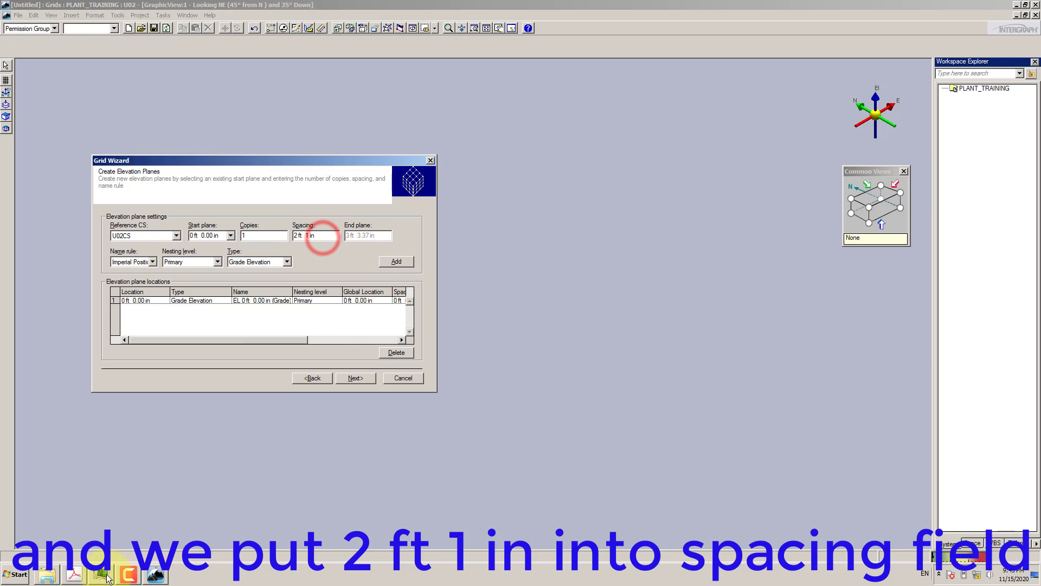
Set the elevation plane type to Bottom Of Baseplate as in the tutorial and add the plane to the list.
left_click(75, 574)
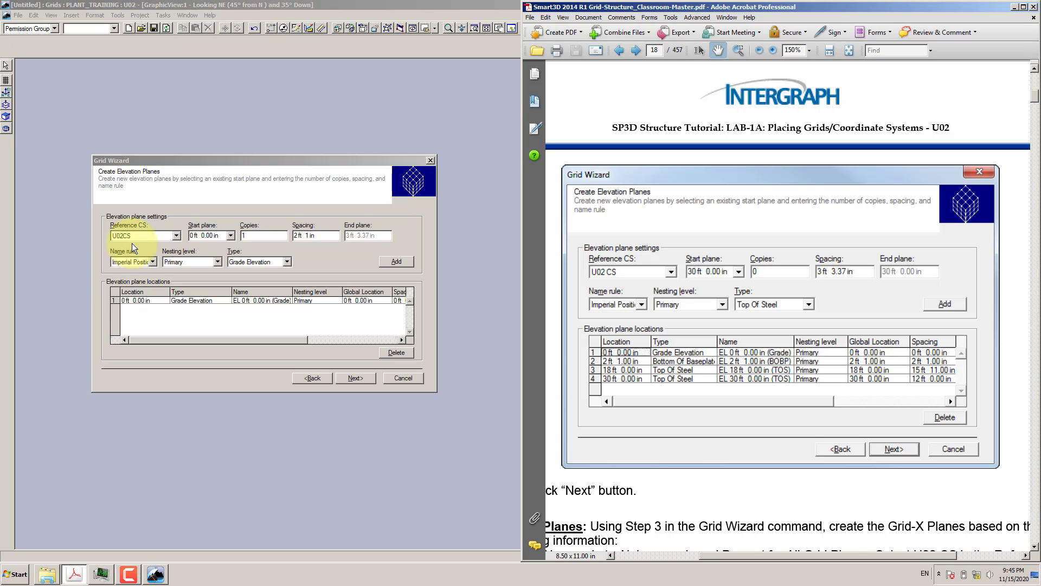
left_click(286, 262)
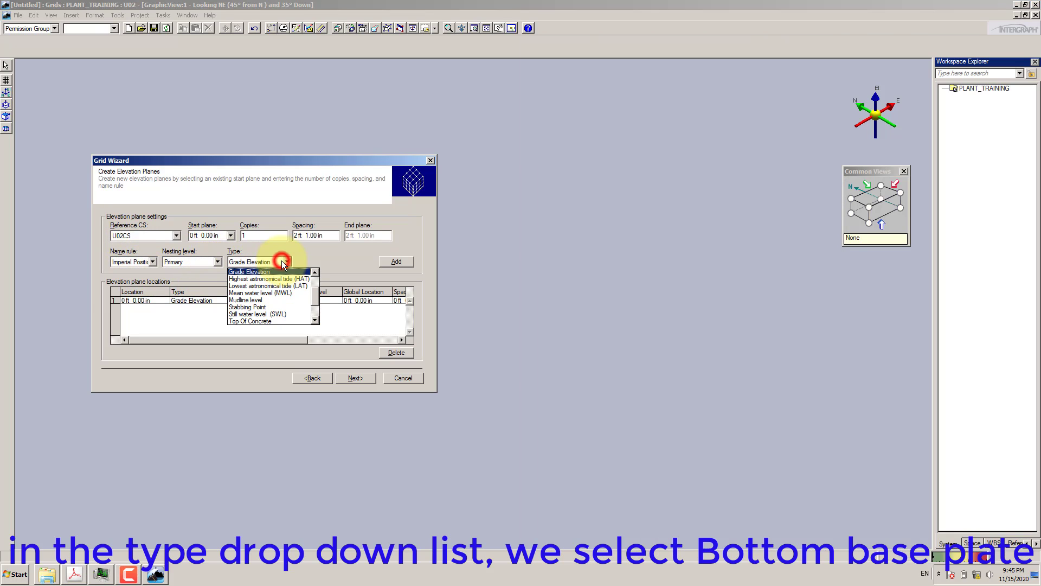
left_click(316, 271)
left_click(317, 271)
left_click(317, 271)
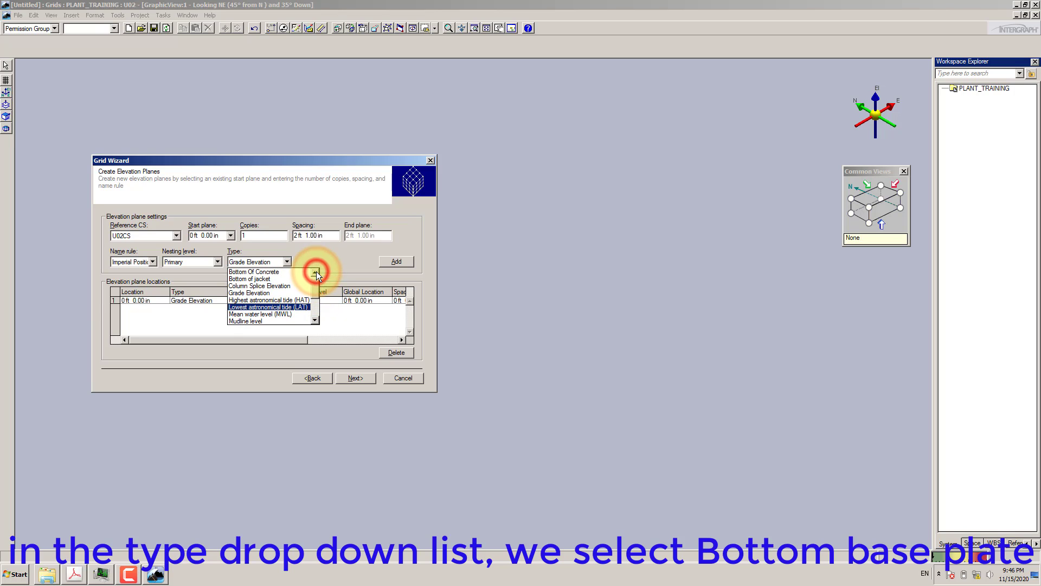
left_click(317, 272)
left_click(263, 272)
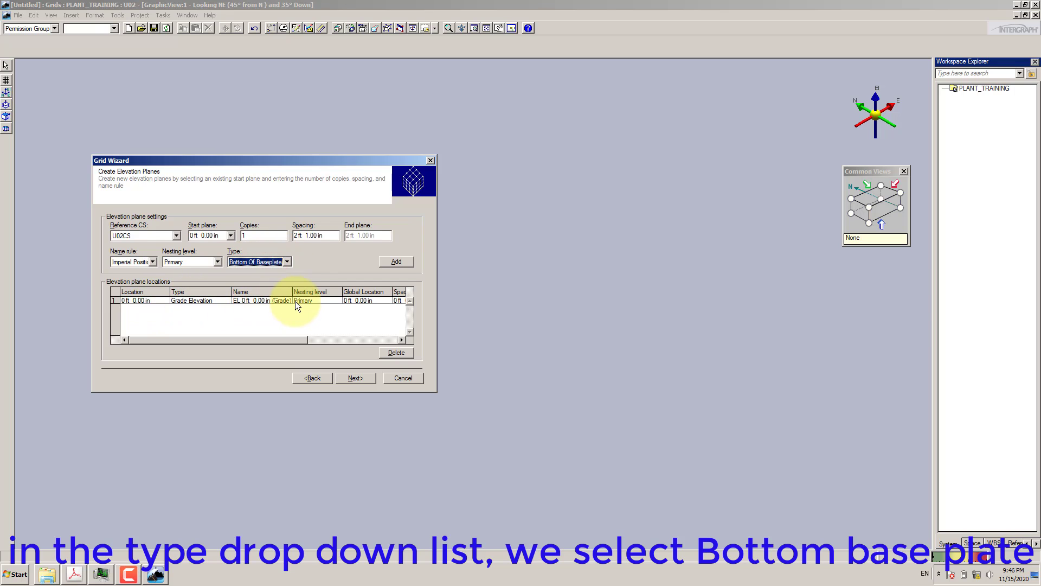
left_click(74, 574)
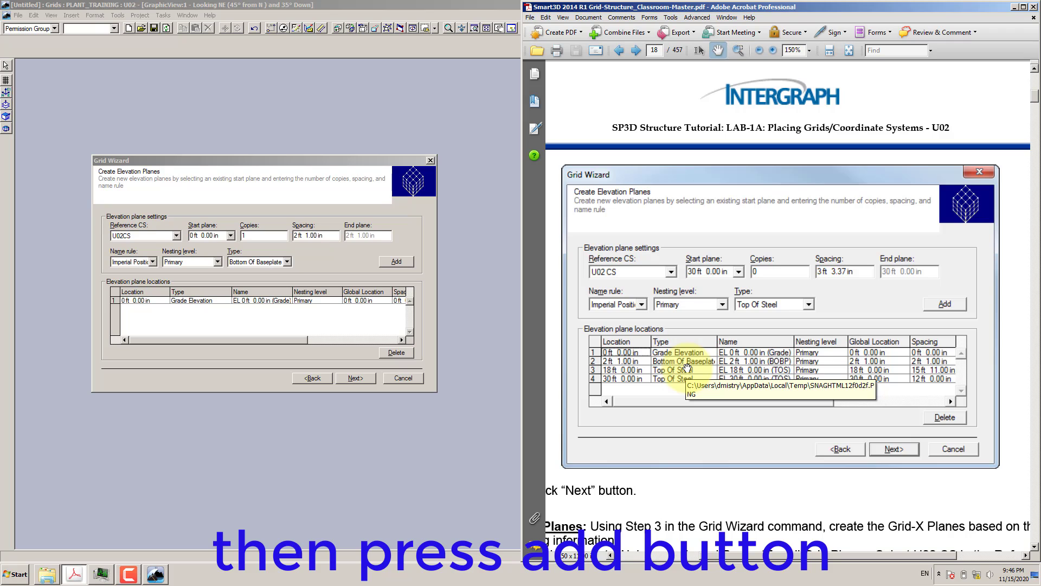
left_click(402, 261)
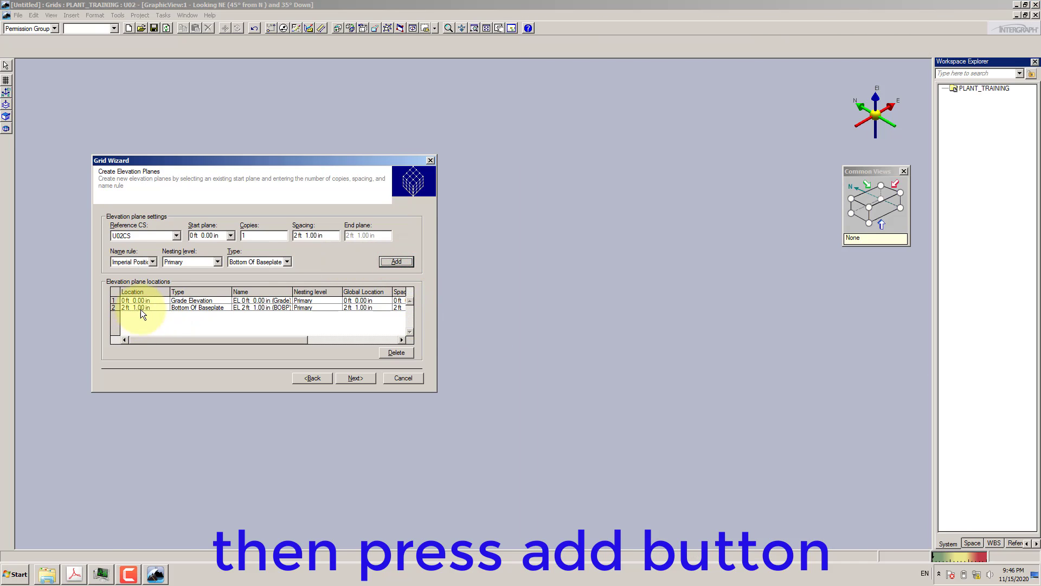
Compare the baseplate plane's global location and spacing with the tutorial PDF's elevation plane list.
left_click(75, 574)
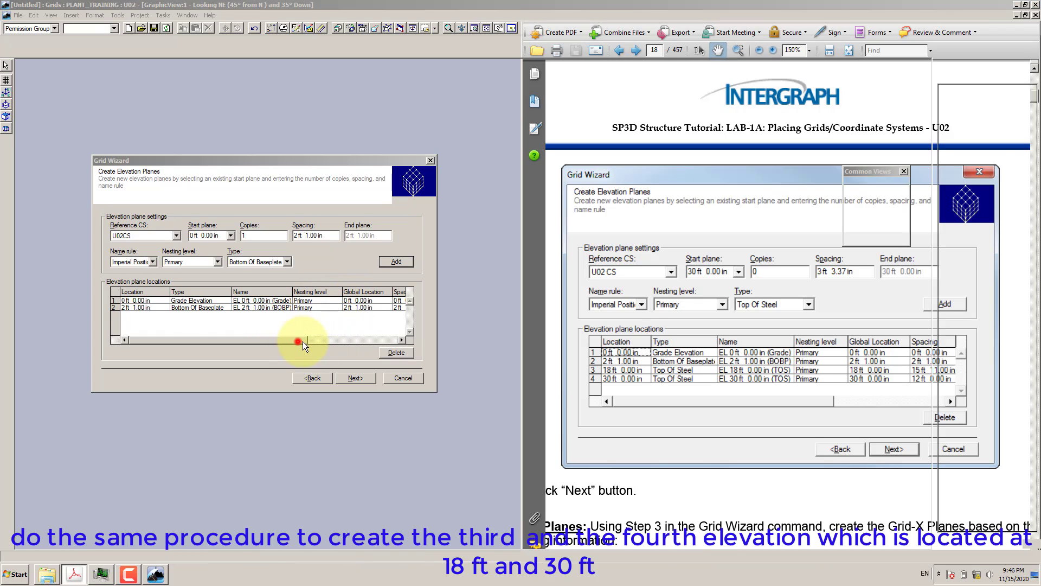
left_click_drag(301, 342, 388, 343)
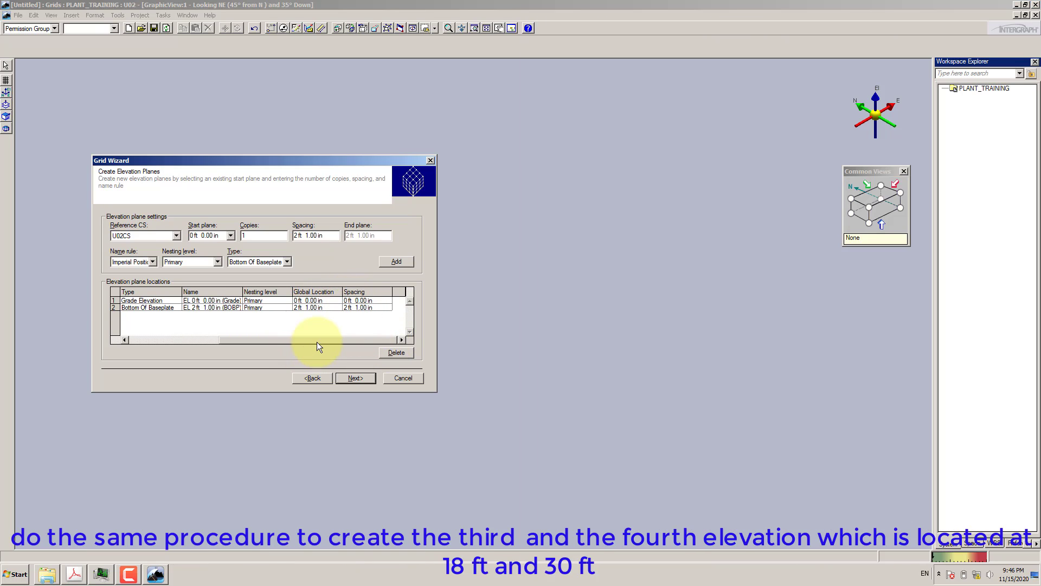
left_click_drag(317, 342, 211, 340)
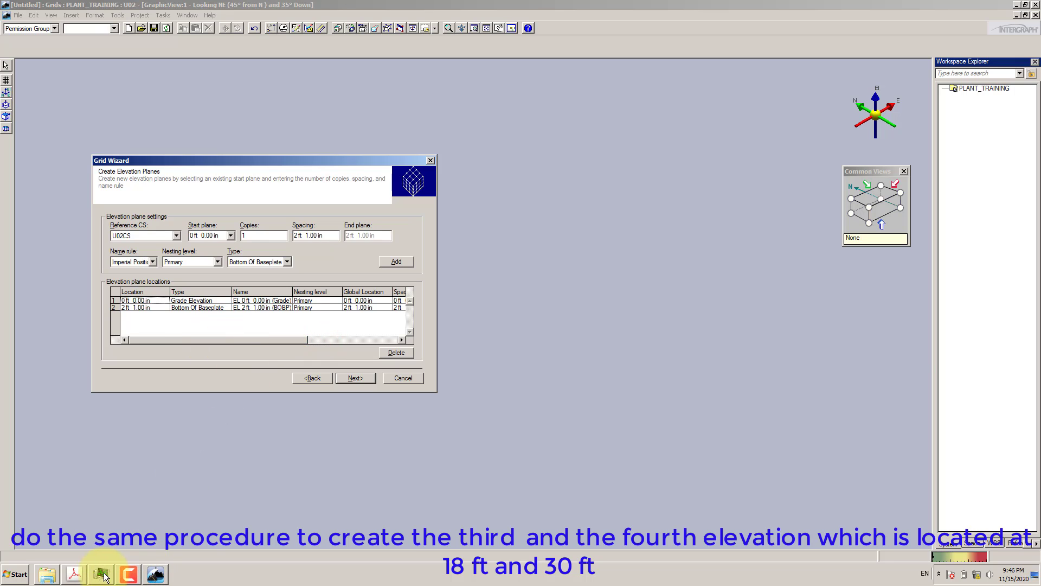
Look up the third elevation plane in the tutorial and set the spacing to 18 ft 0.00 in.
left_click(75, 574)
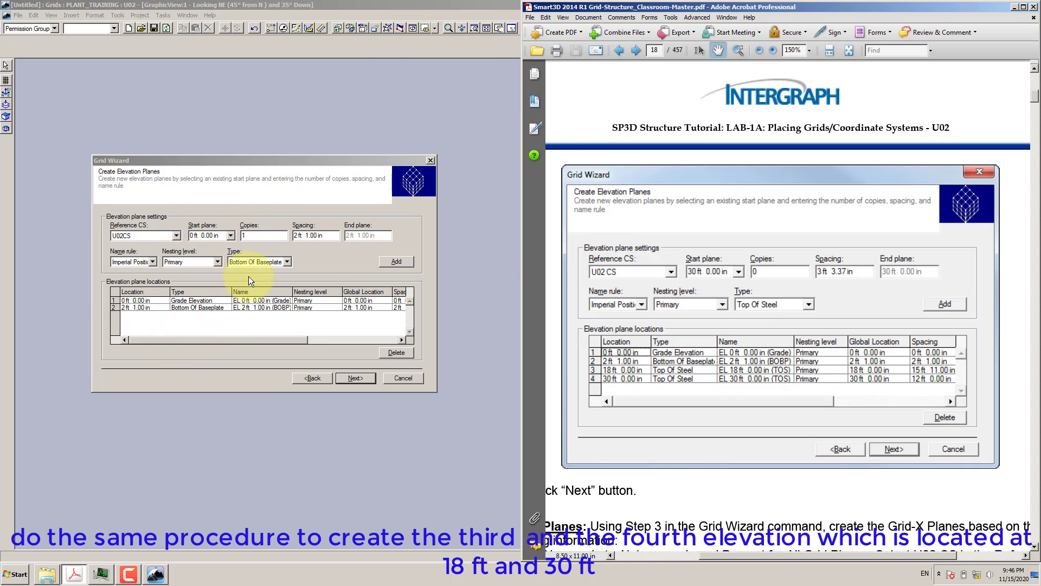
left_click(301, 236)
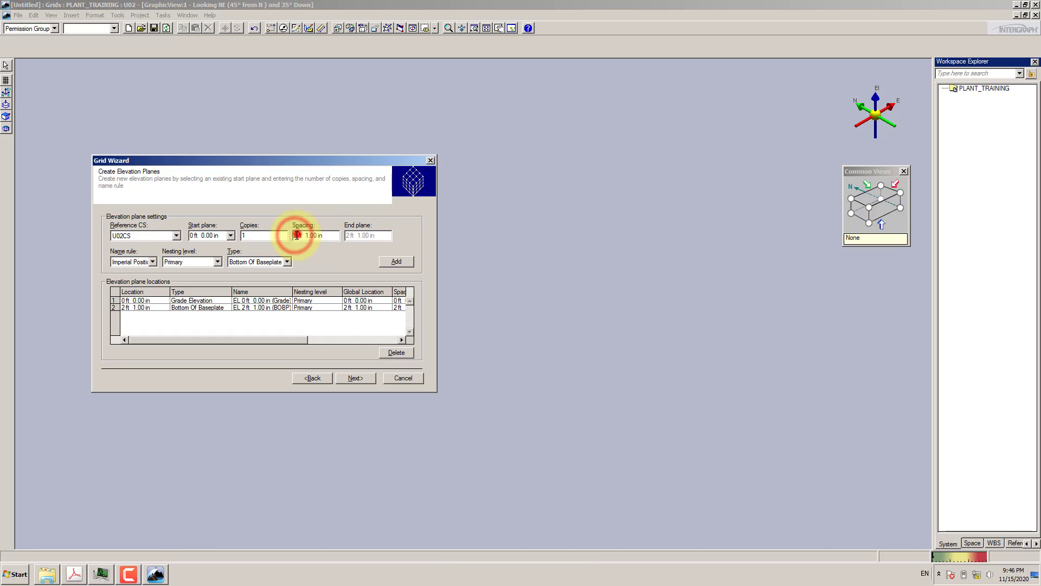
type("18")
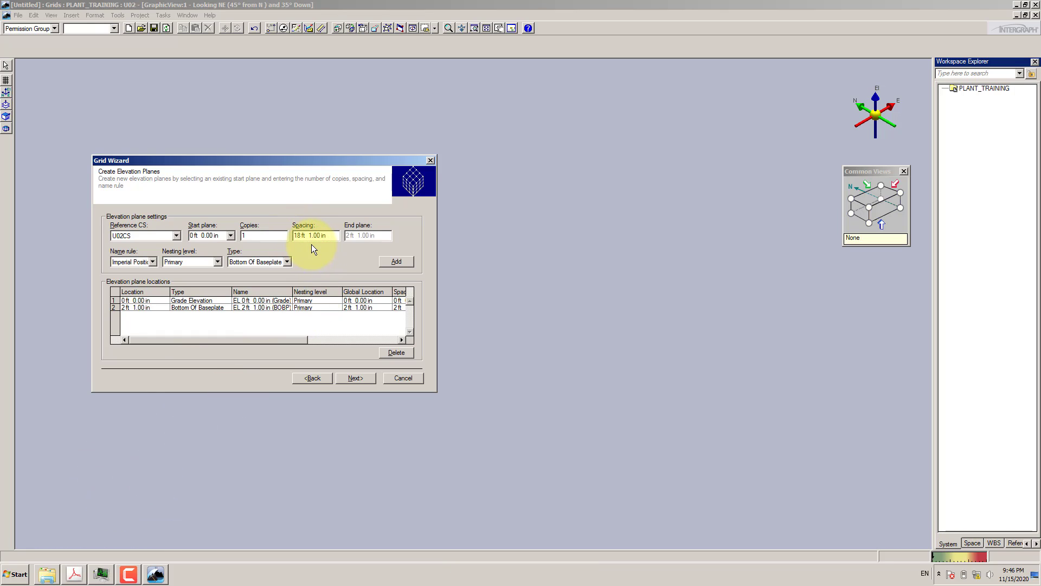
left_click(311, 235)
key("BackSpace")
type("0")
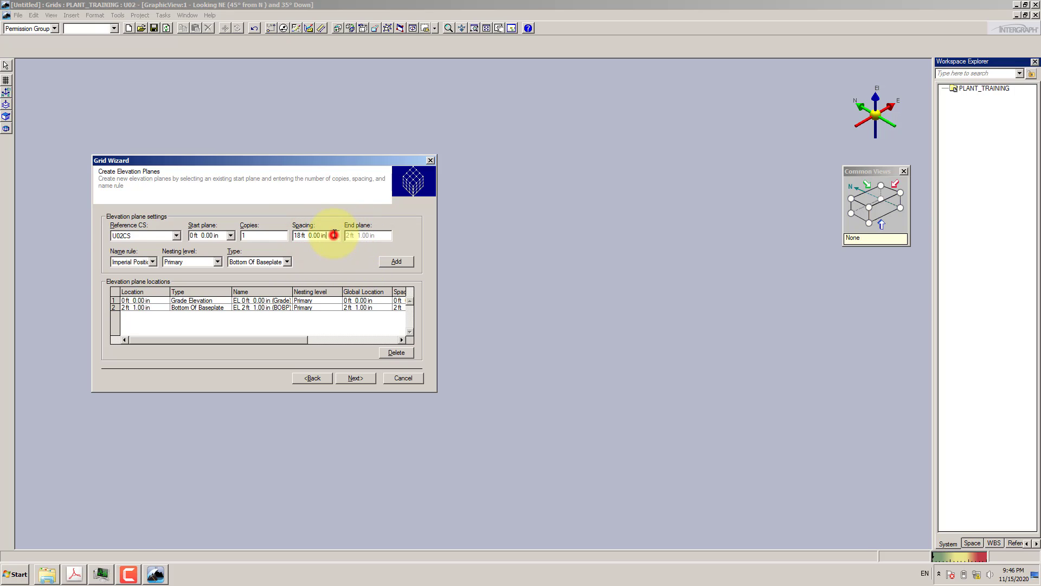
Following the tutorial's third elevation plane, set the type to Top Of Steel and add the 18 ft plane to the list.
left_click(74, 574)
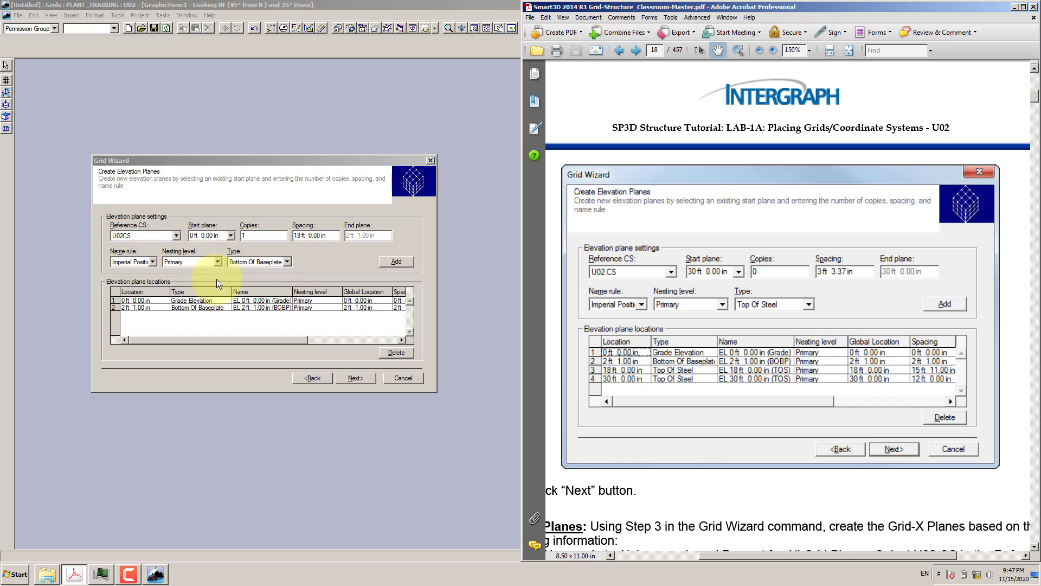
left_click(288, 262)
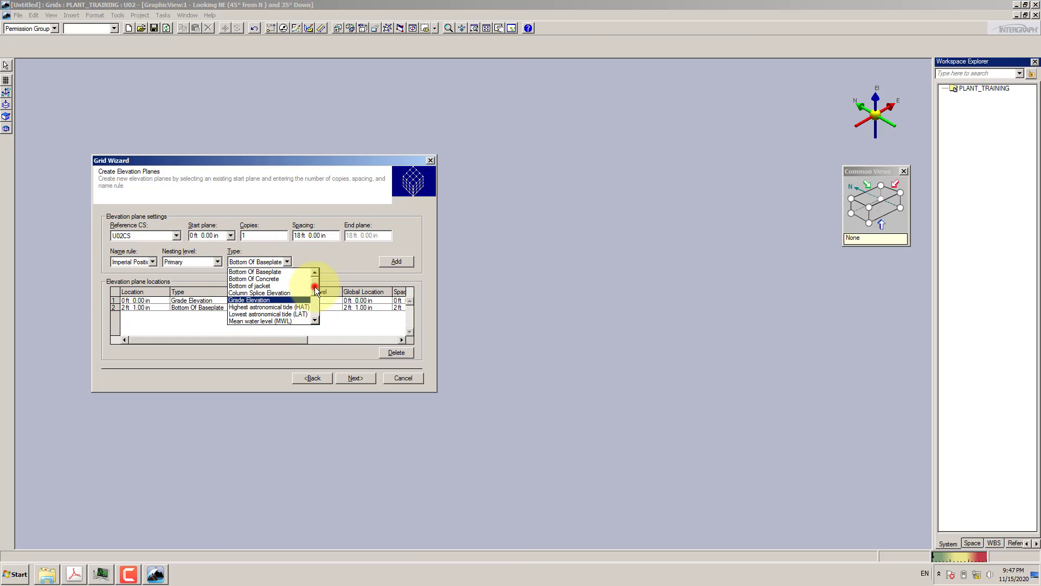
left_click_drag(314, 286, 318, 301)
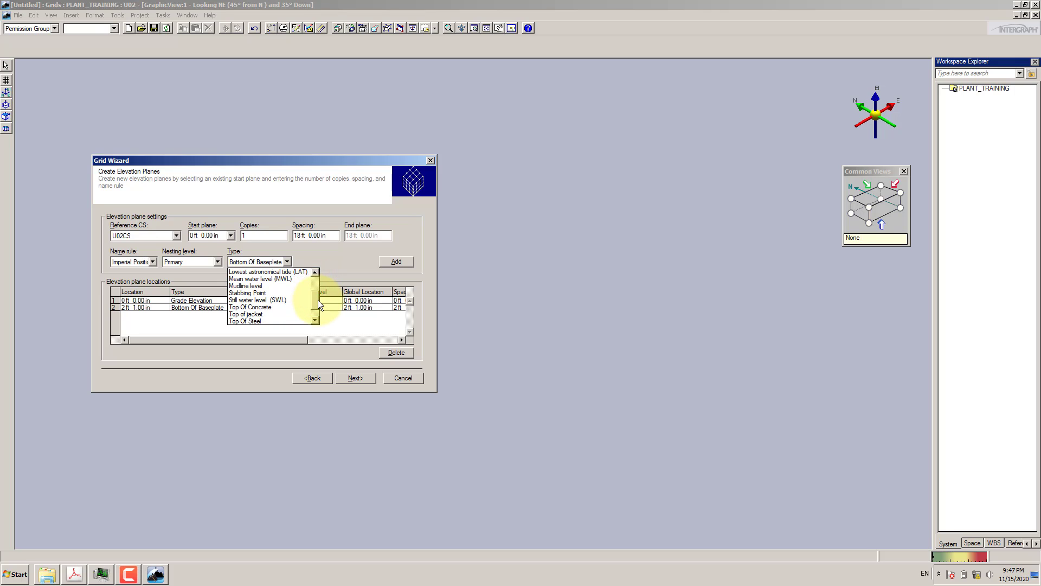
left_click(264, 320)
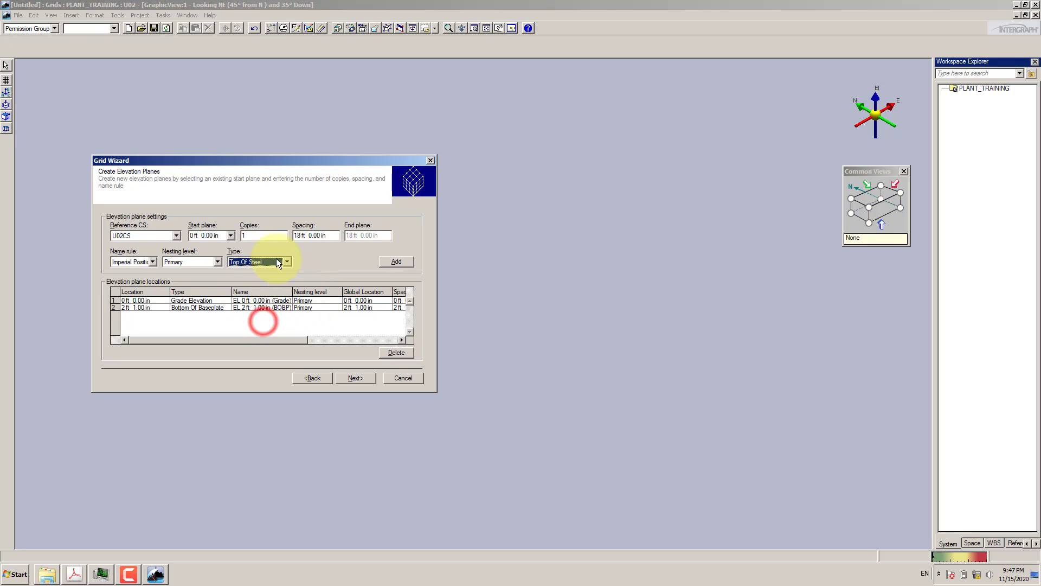
left_click(75, 574)
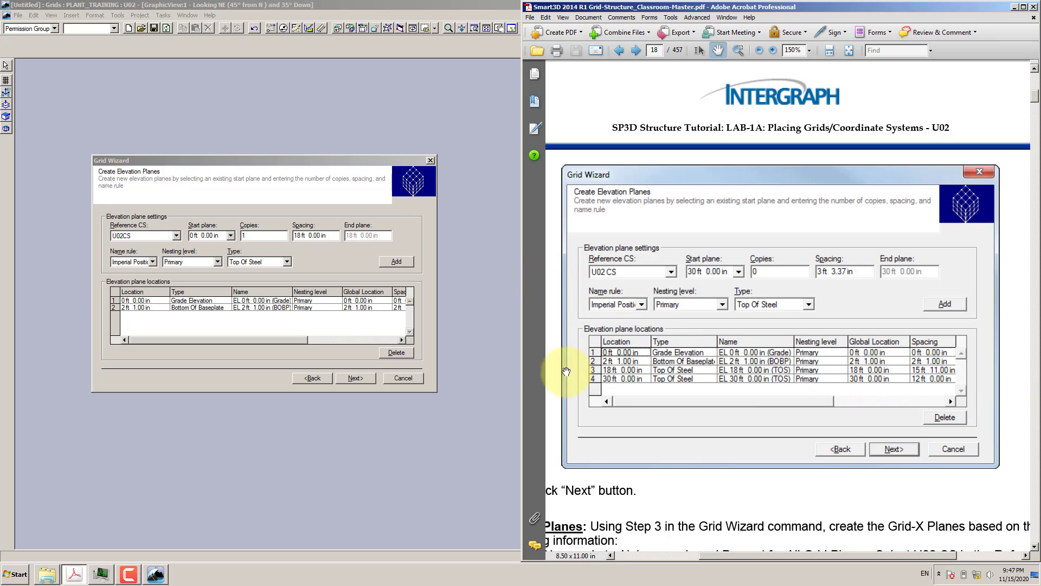
left_click(405, 262)
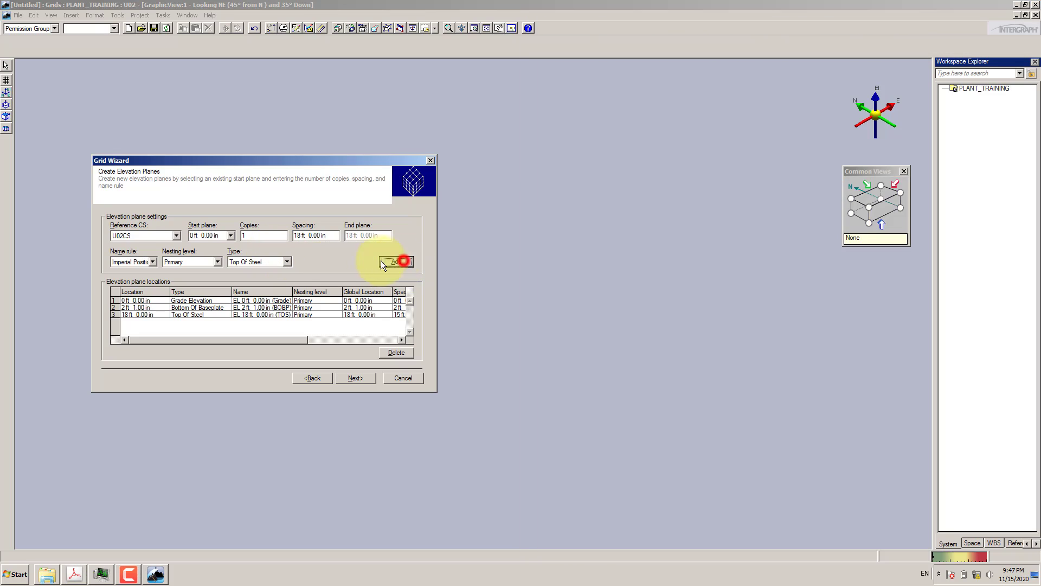
Check the list against the tutorial, set the spacing to 30 ft 0.00 in, and add the fourth elevation plane as Top Of Steel.
left_click(76, 581)
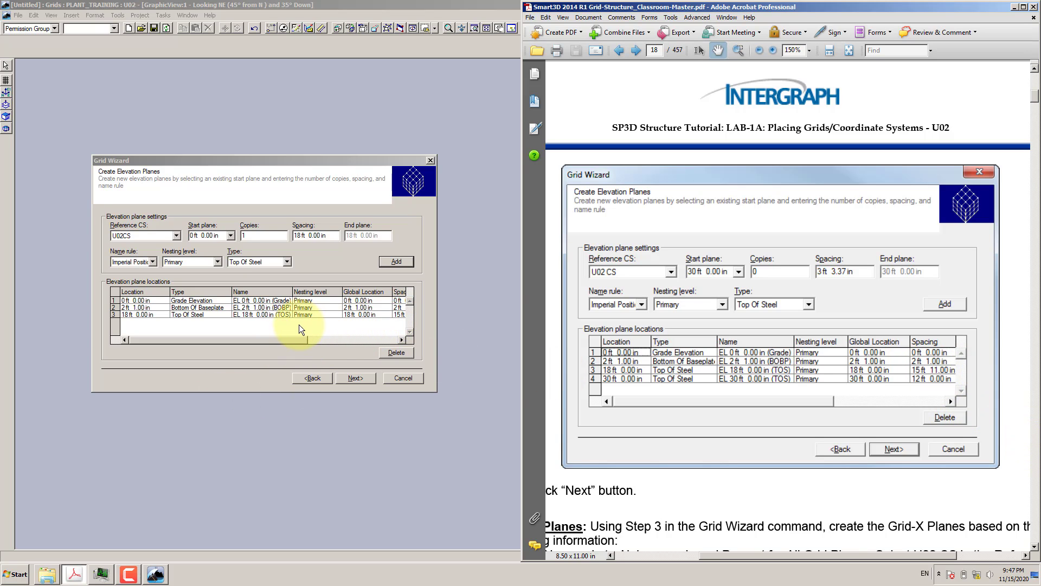
left_click_drag(291, 339, 220, 347)
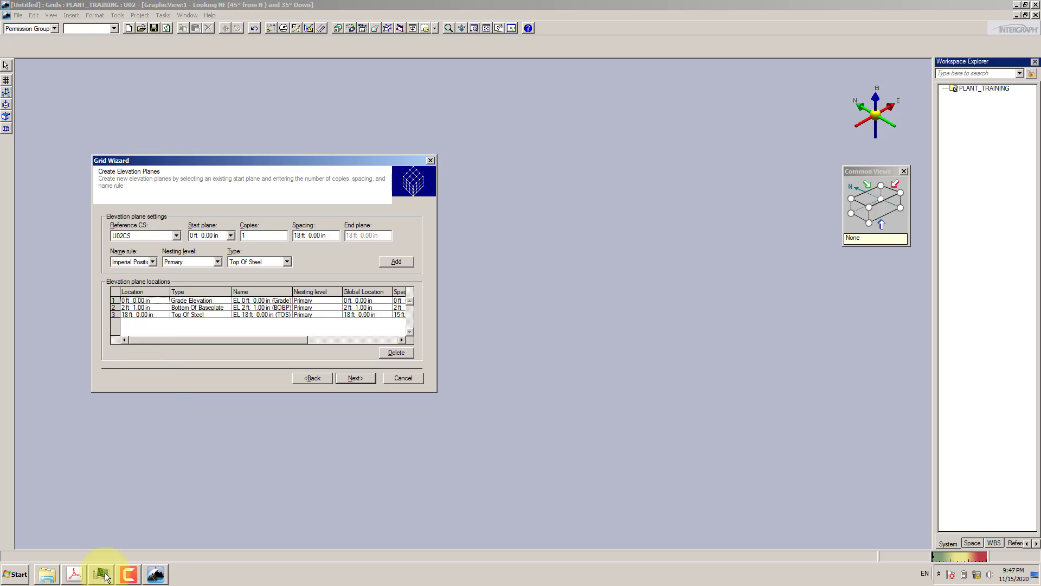
left_click(75, 574)
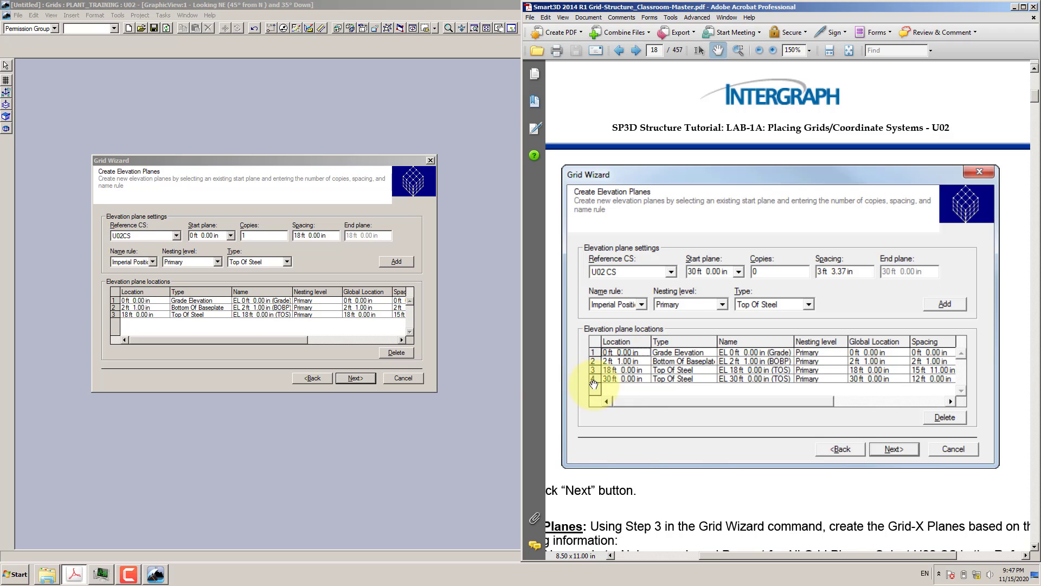
double_click(300, 235)
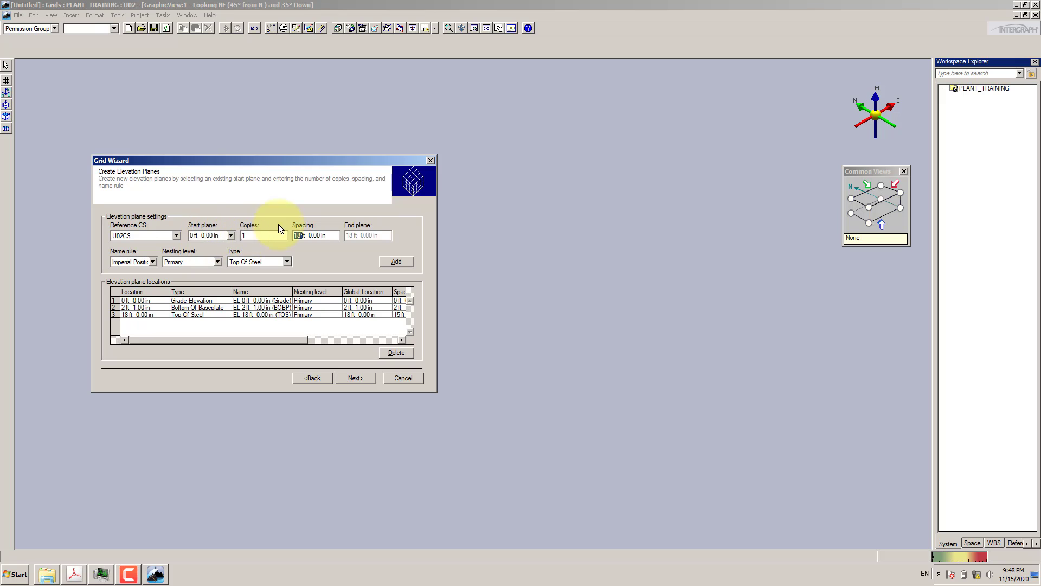
double_click(298, 235)
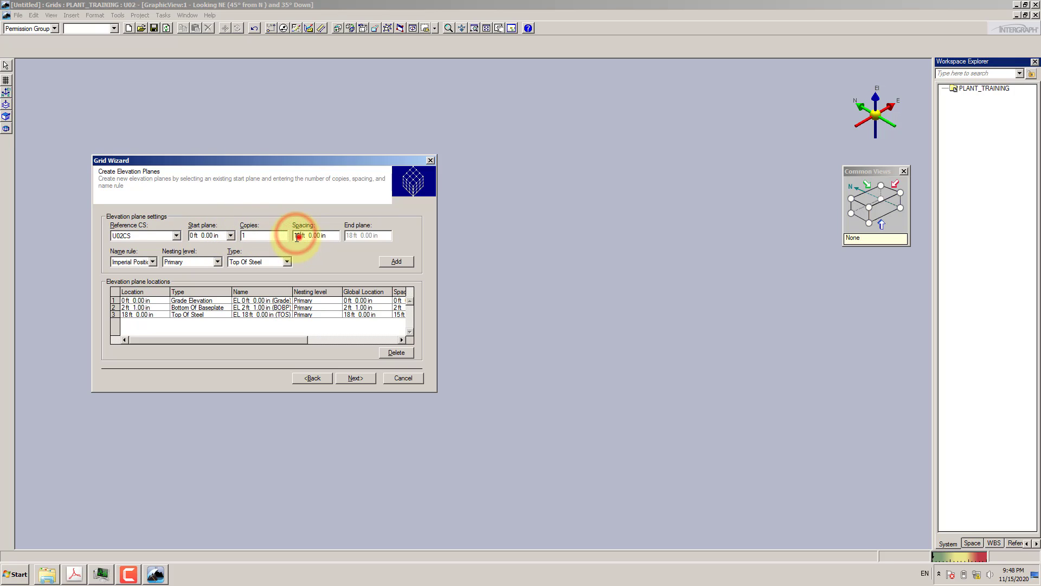
type("30")
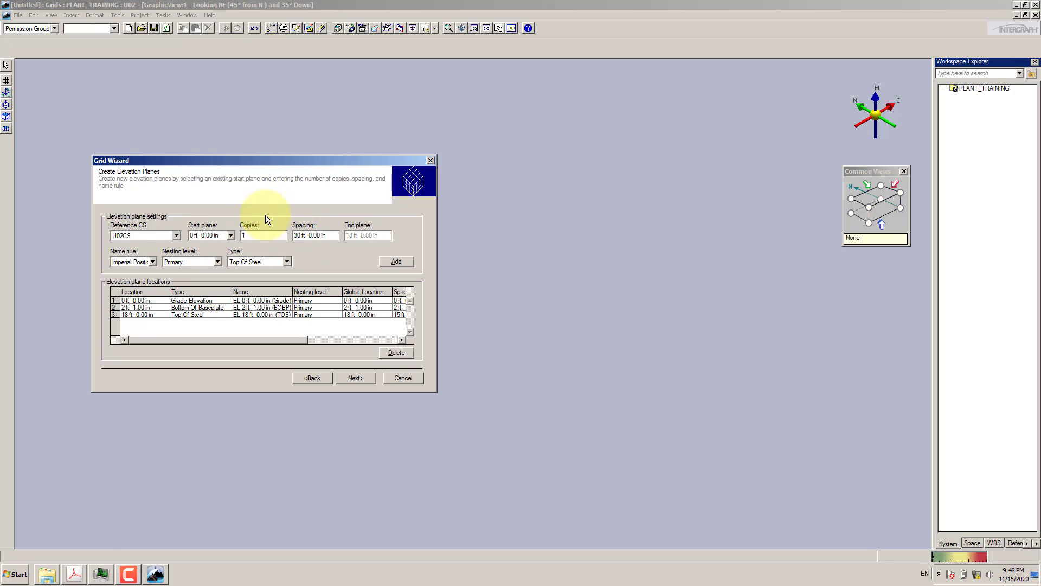
left_click(75, 574)
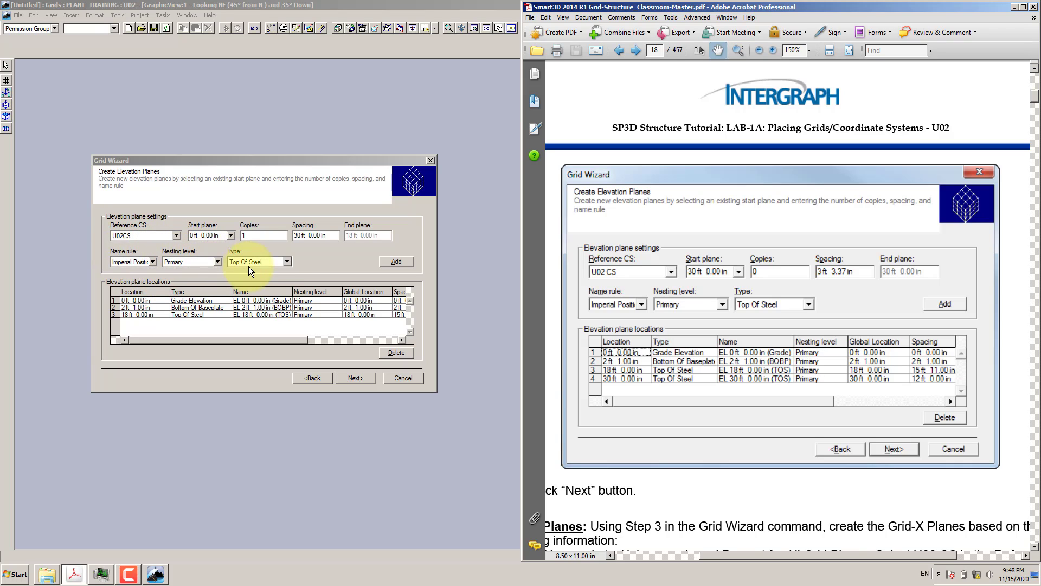
left_click(397, 262)
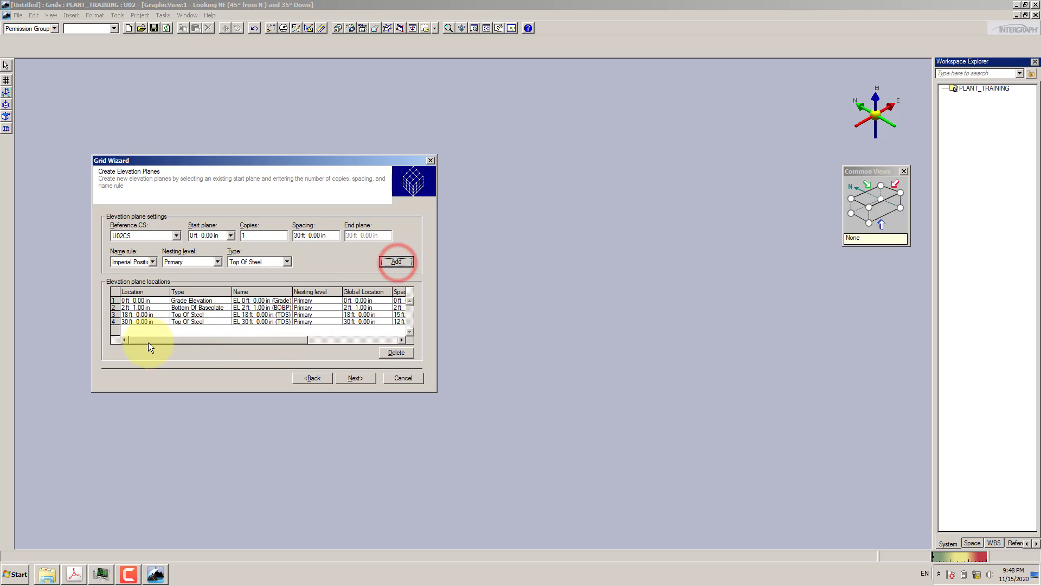
Compare the names, global locations and spacings of the elevation planes with the tutorial and continue to the Create Grid X-Planes page.
left_click(74, 573)
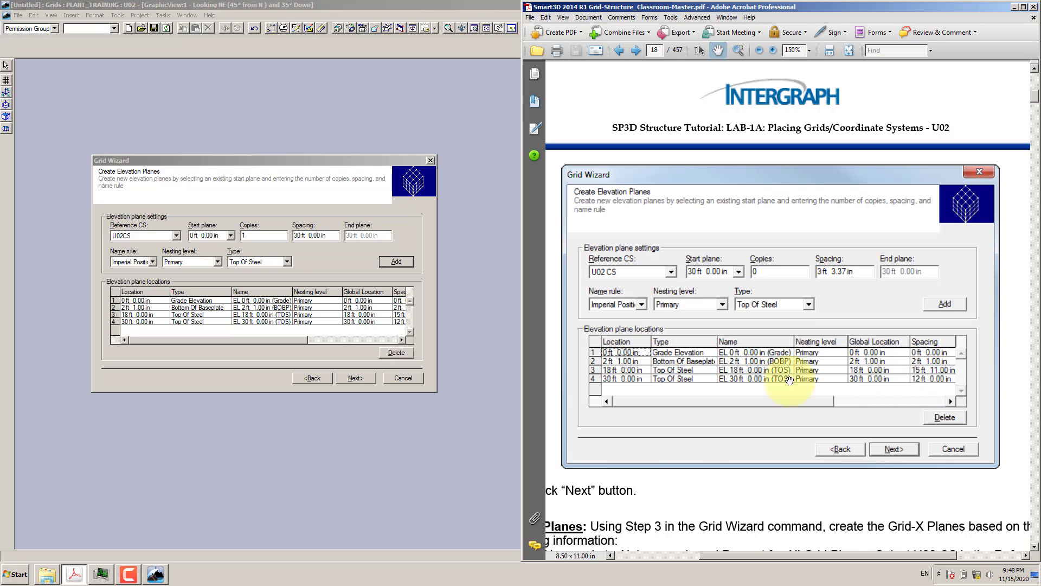
left_click(291, 338)
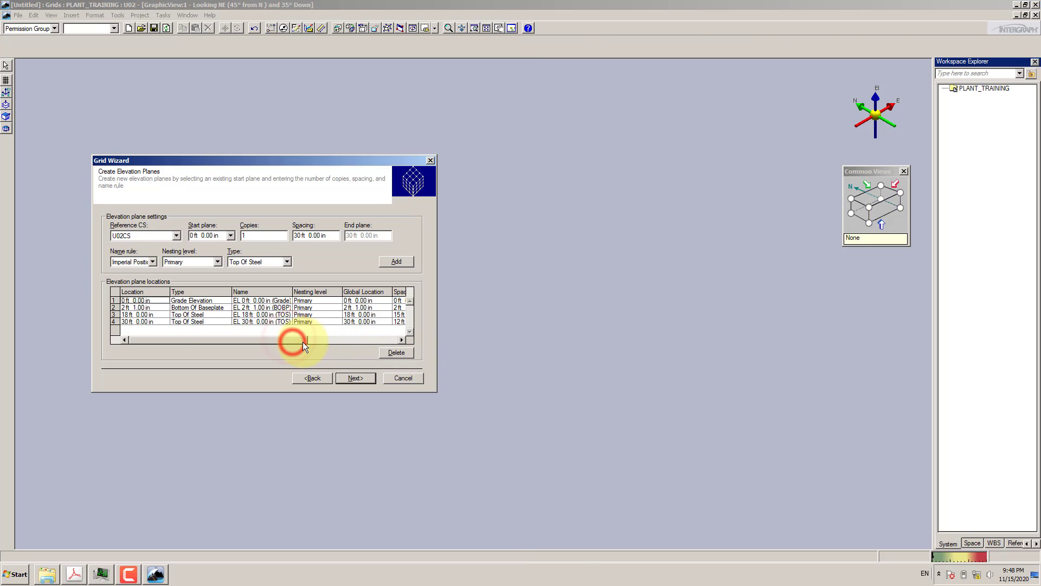
left_click_drag(302, 342, 407, 339)
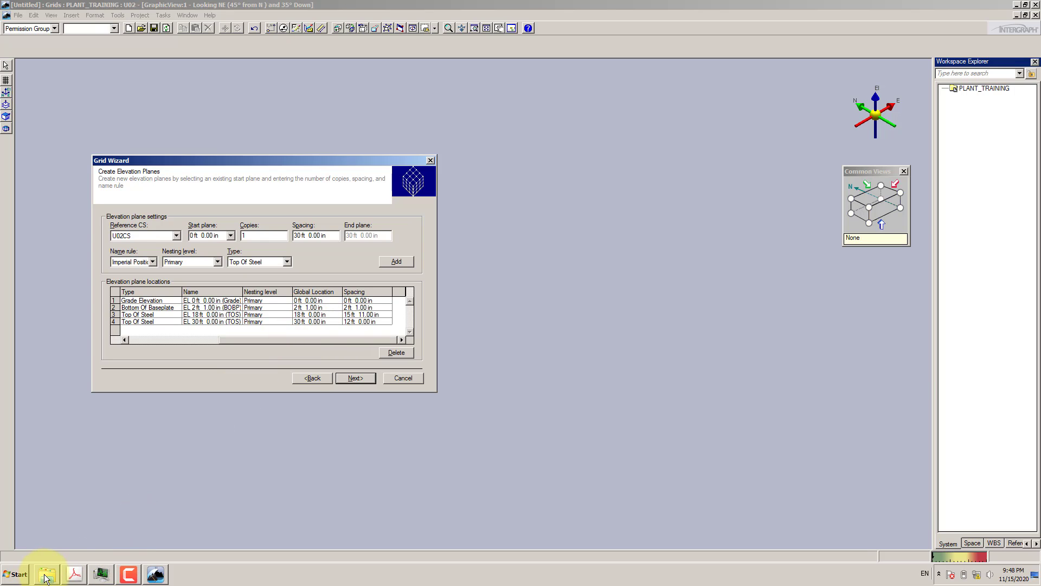
left_click(74, 573)
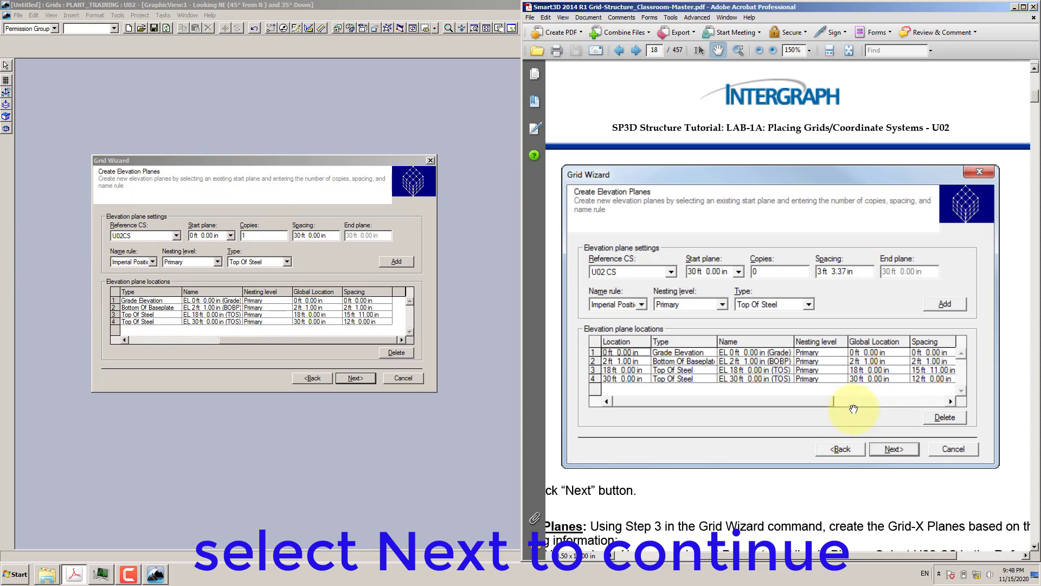
left_click_drag(733, 465, 769, 443)
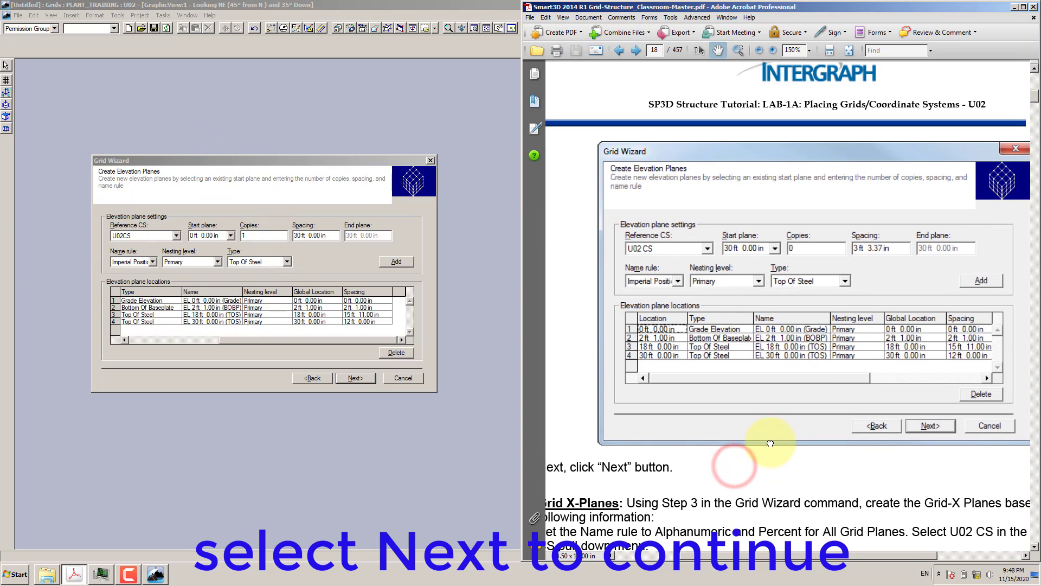
left_click(353, 380)
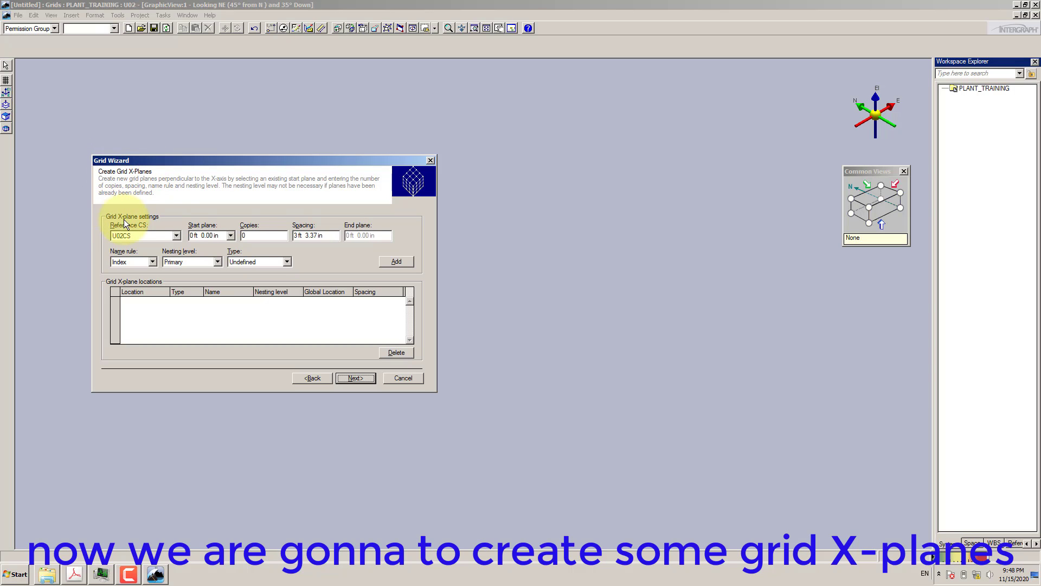
Find the Grid X-Planes settings in the tutorial PDF and set the X-plane name rule to Alphanumeric.
left_click(74, 574)
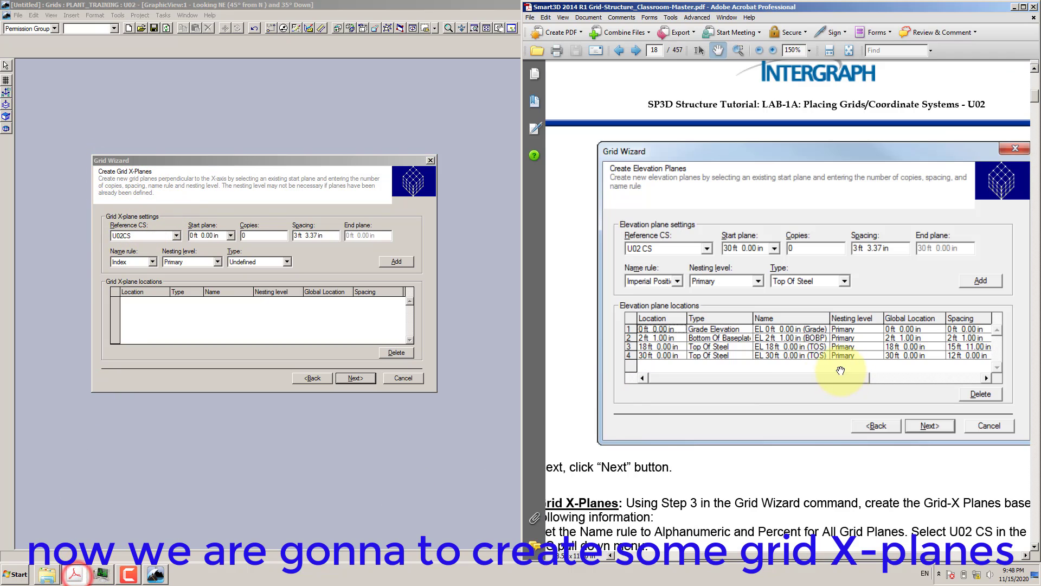
scroll(840, 370, "down", 10)
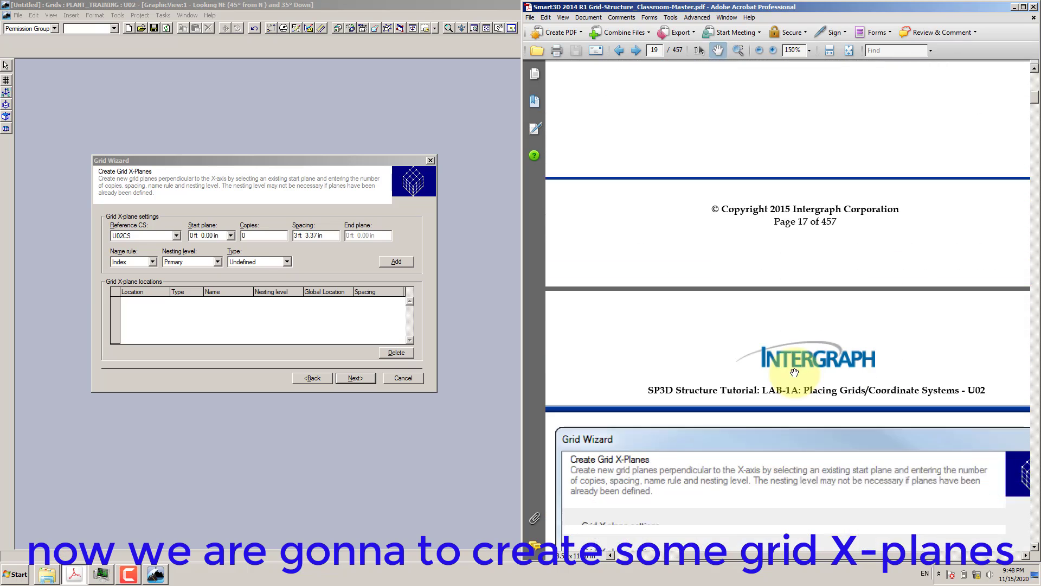
scroll(792, 372, "down", 6)
left_click_drag(764, 407, 756, 396)
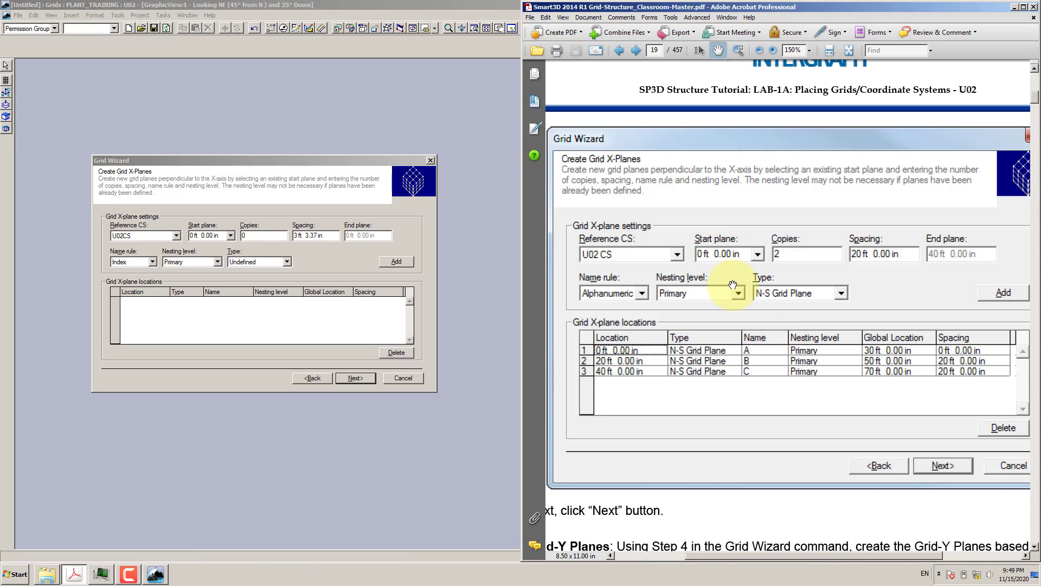
left_click(745, 307)
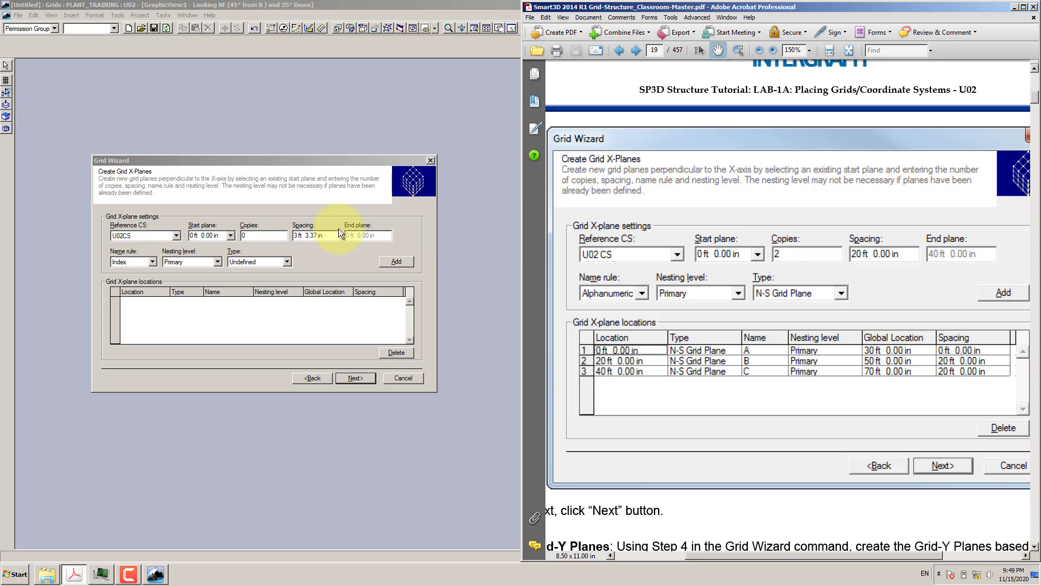
left_click(151, 263)
left_click(147, 288)
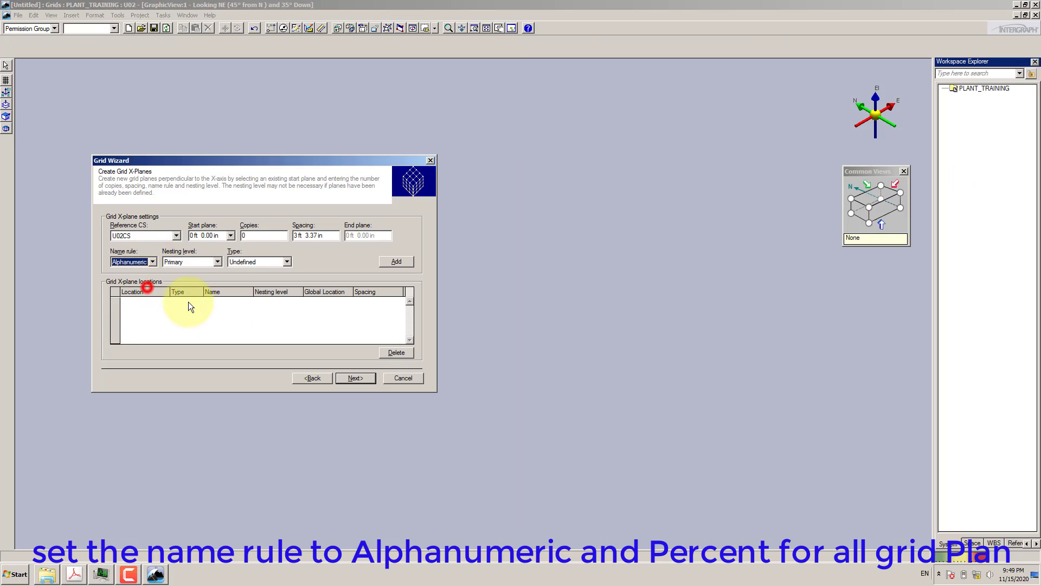
Set the X-plane type to N-S Grid Plane as in the tutorial and add the first plane at 0 ft 0.00 in.
left_click(75, 574)
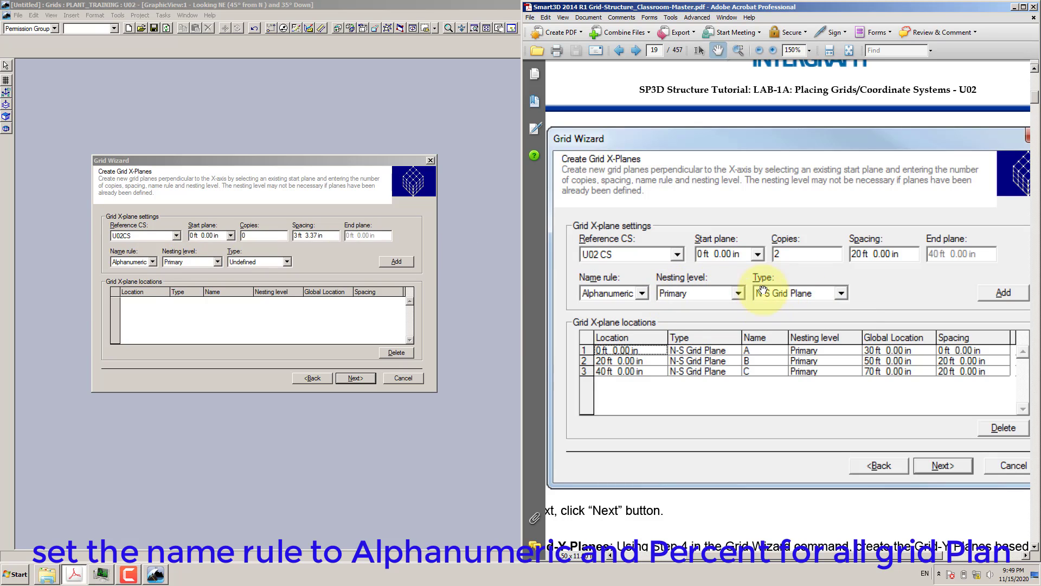
left_click(286, 263)
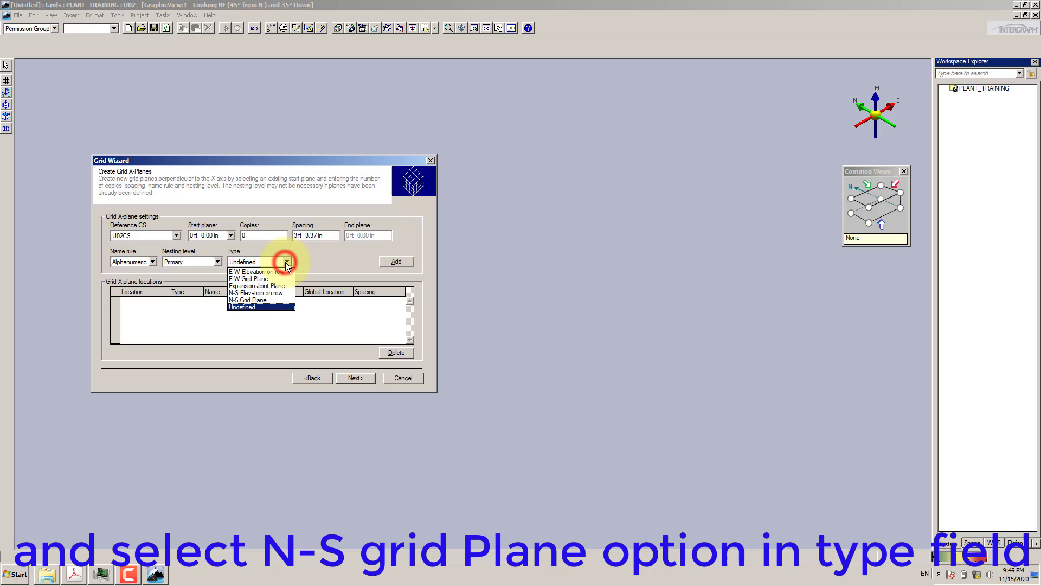
left_click(255, 300)
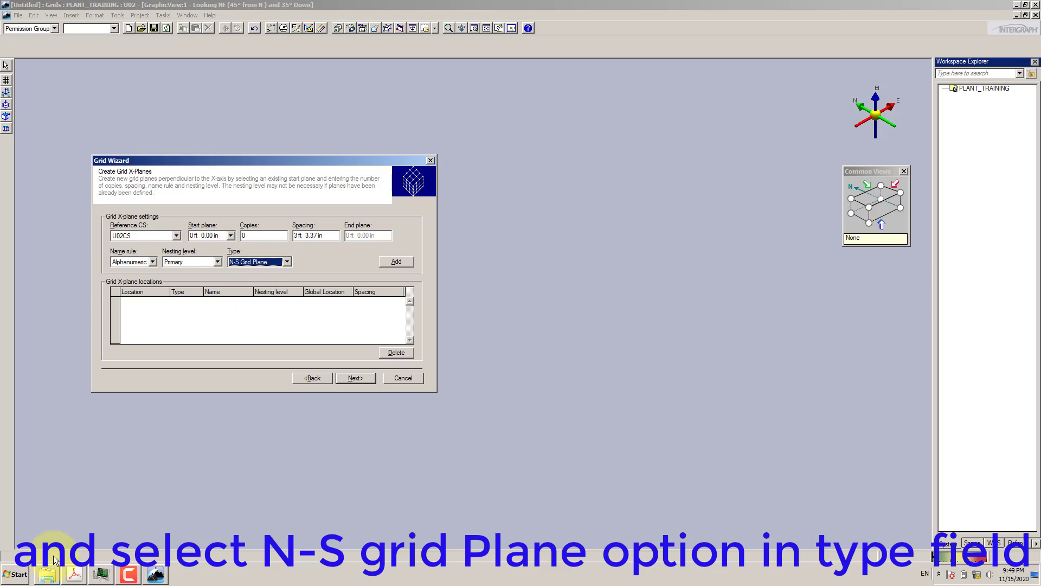
left_click(74, 574)
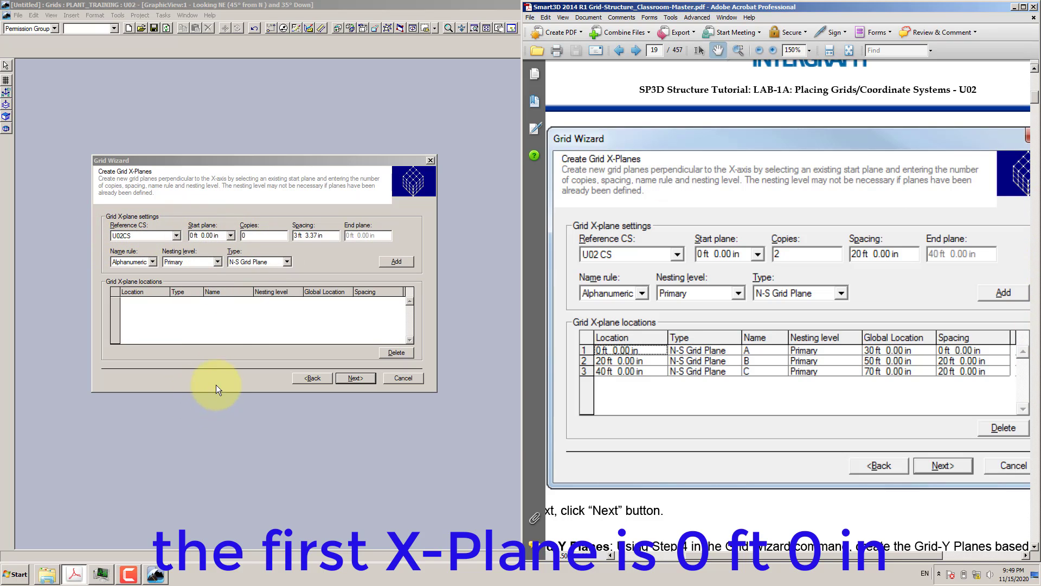
left_click(397, 262)
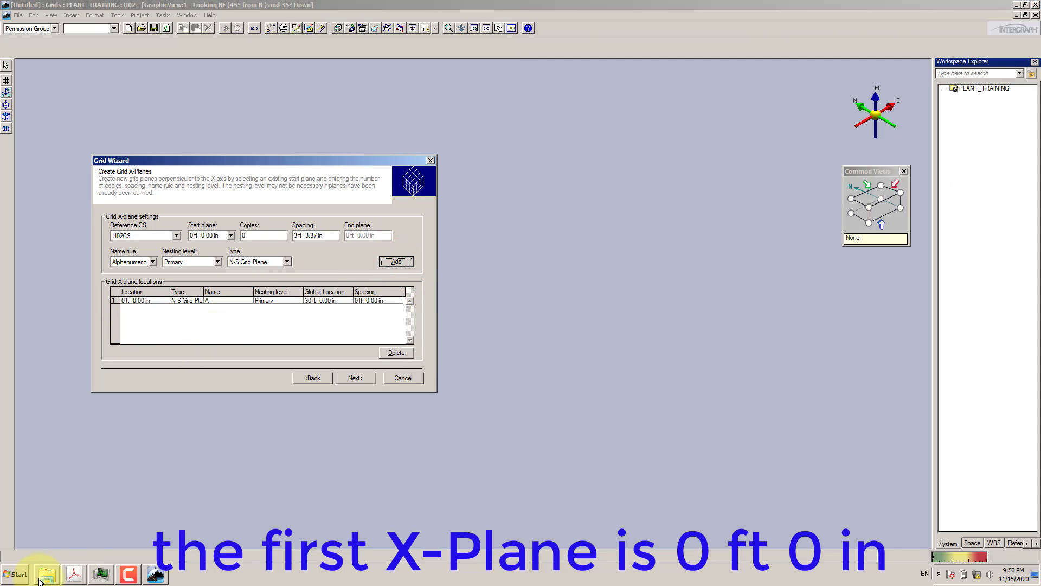
Widen the Type column of the X-plane list and compare the first plane's entries with the tutorial's X-plane table.
left_click(75, 574)
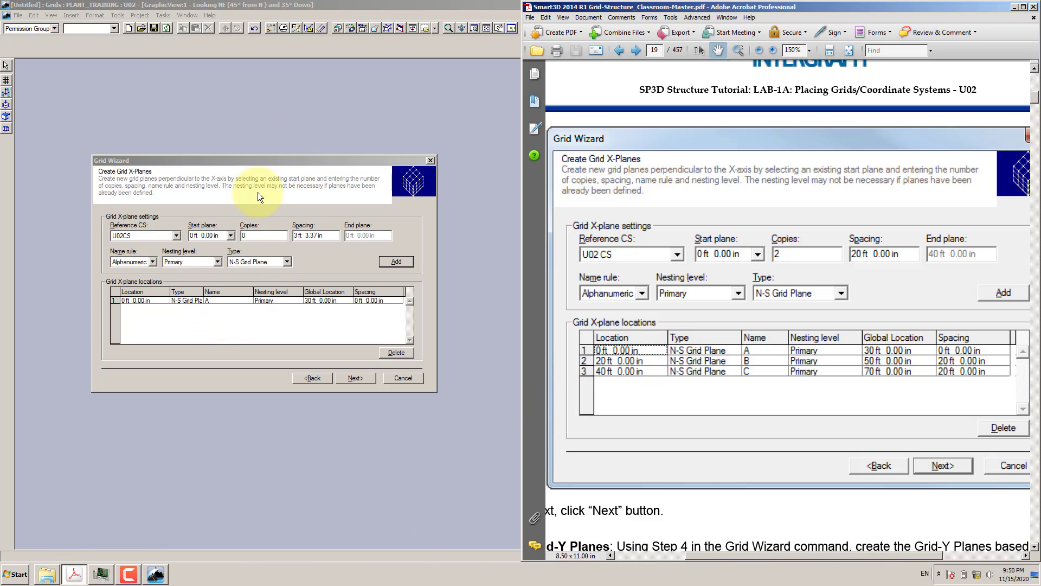
left_click_drag(203, 293, 219, 295)
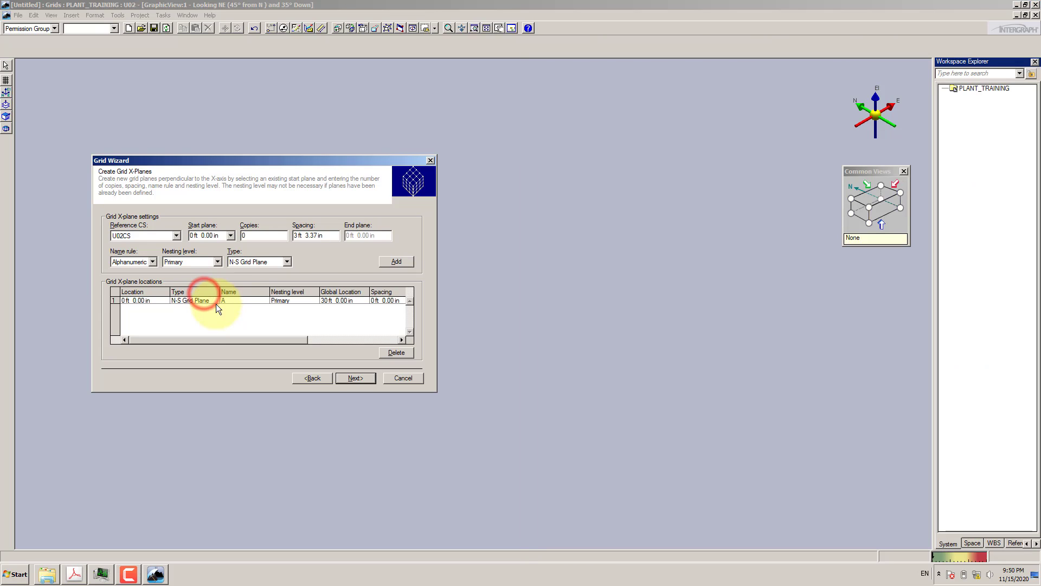
left_click(74, 574)
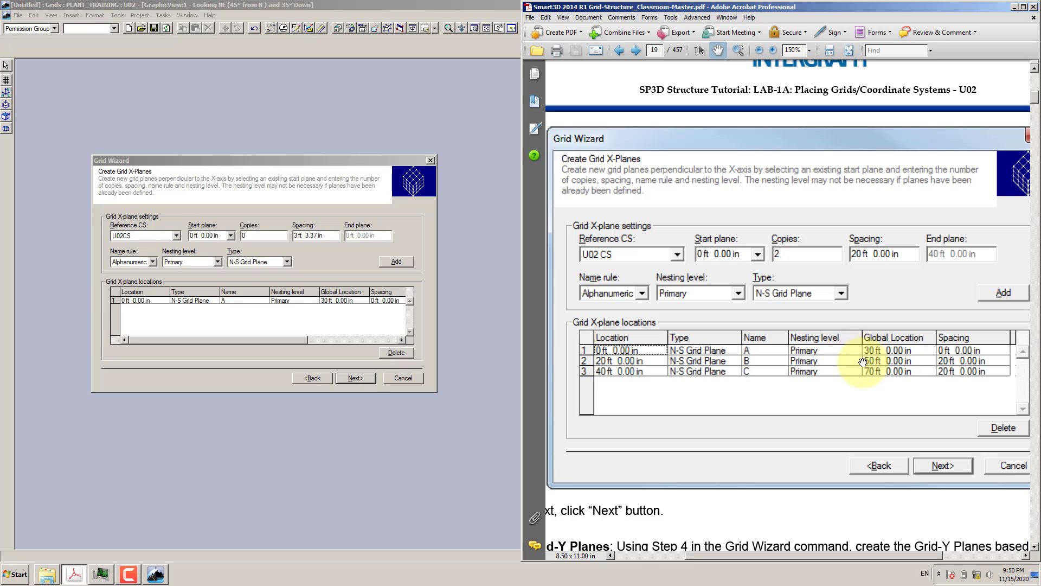
left_click(302, 340)
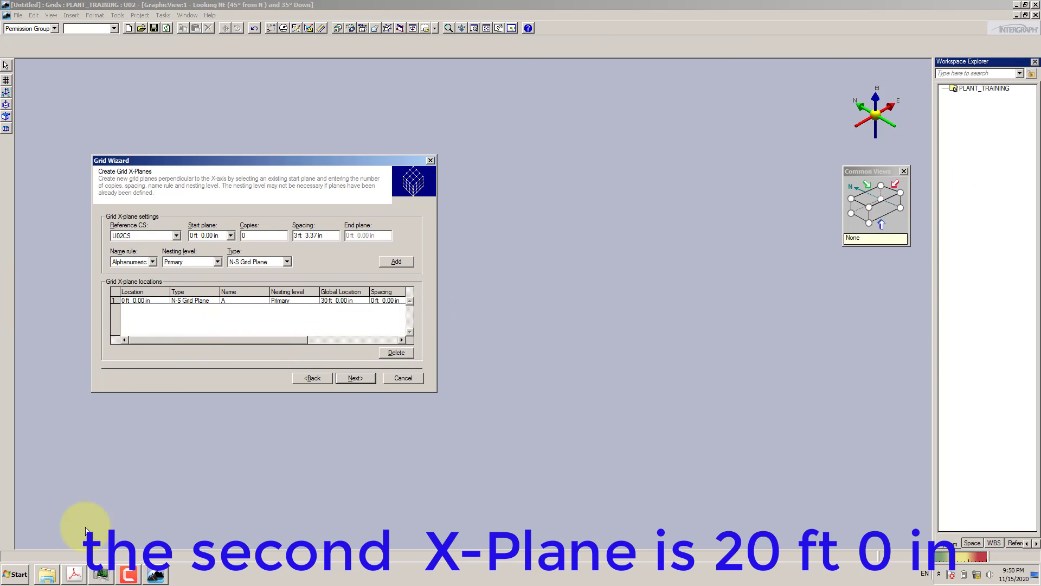
left_click(74, 574)
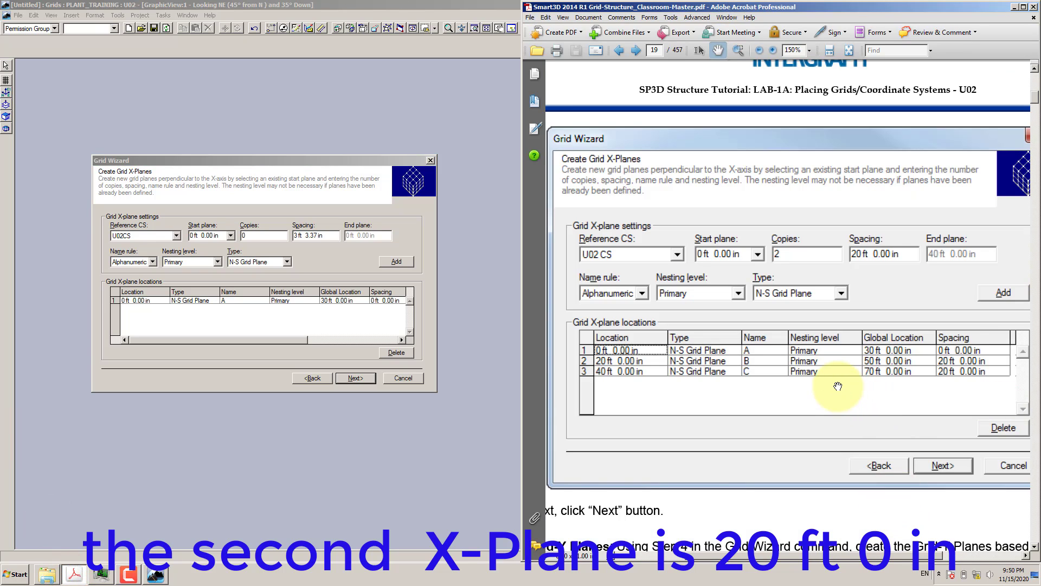
Check the second X-plane's location in the tutorial, keep the start plane at 0 ft 0.00 in and set the X-plane copies to 1.
scroll(838, 386, "down", 2)
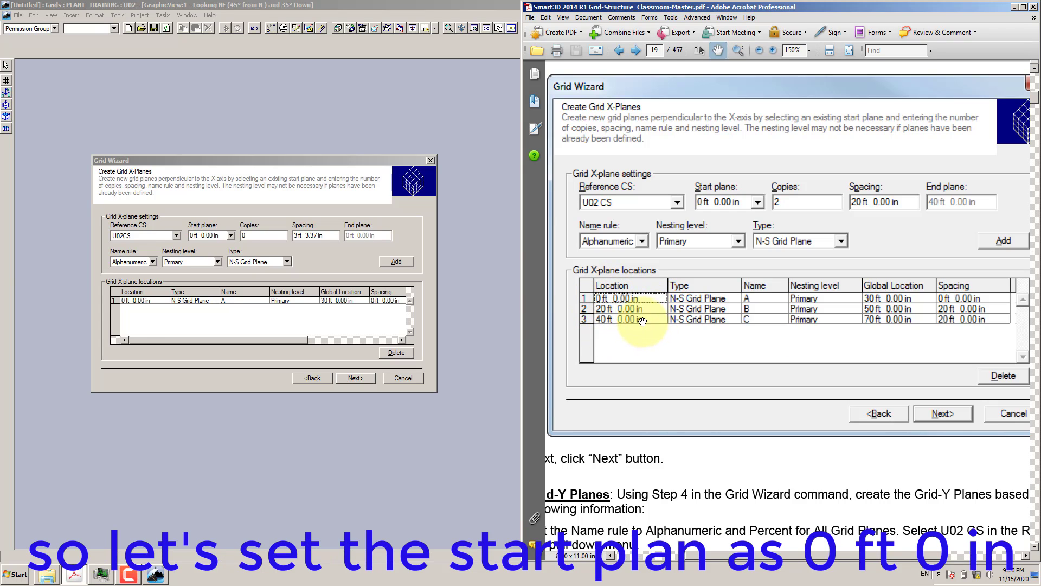
left_click(199, 237)
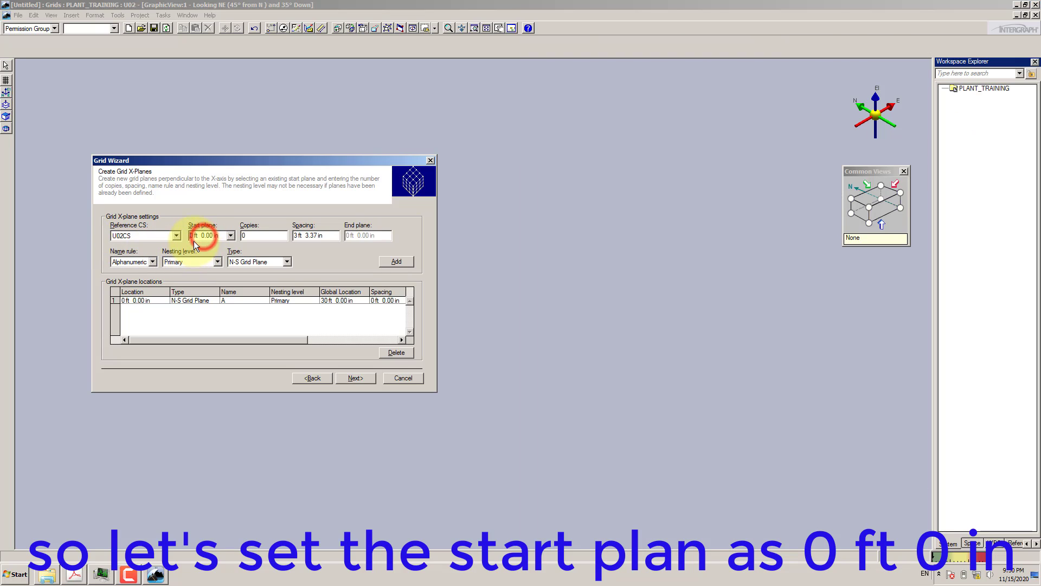
left_click(249, 237)
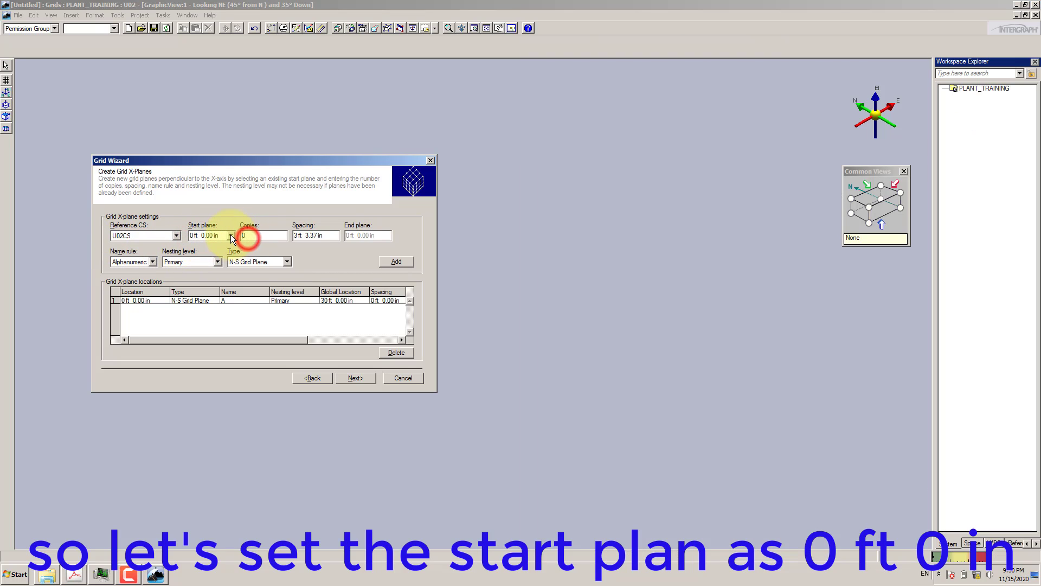
double_click(256, 235)
type("1")
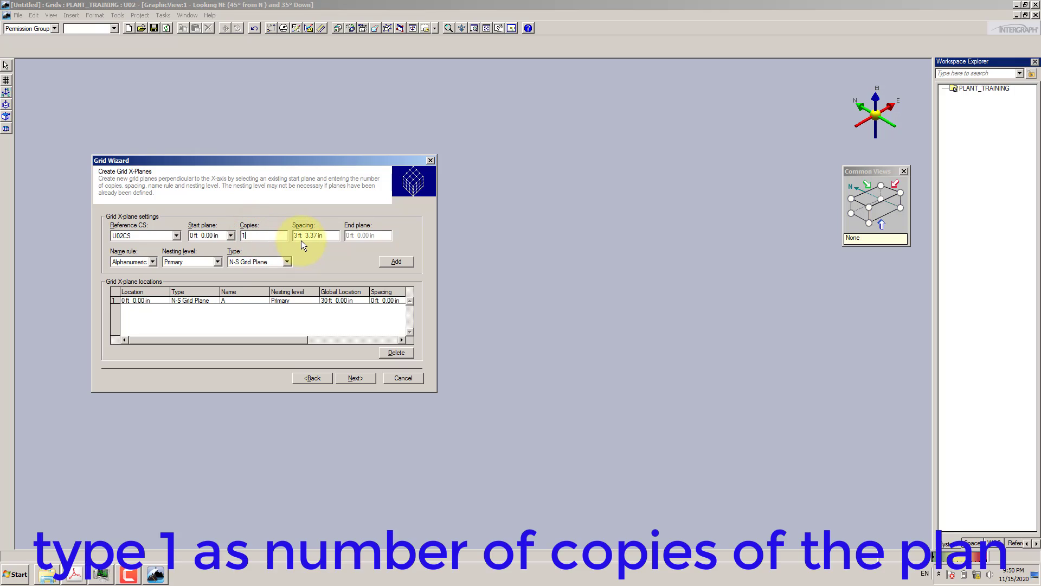
Set the X-plane spacing to 20 ft 0 in, check the settings against the tutorial and add the second X-plane.
left_click(296, 235)
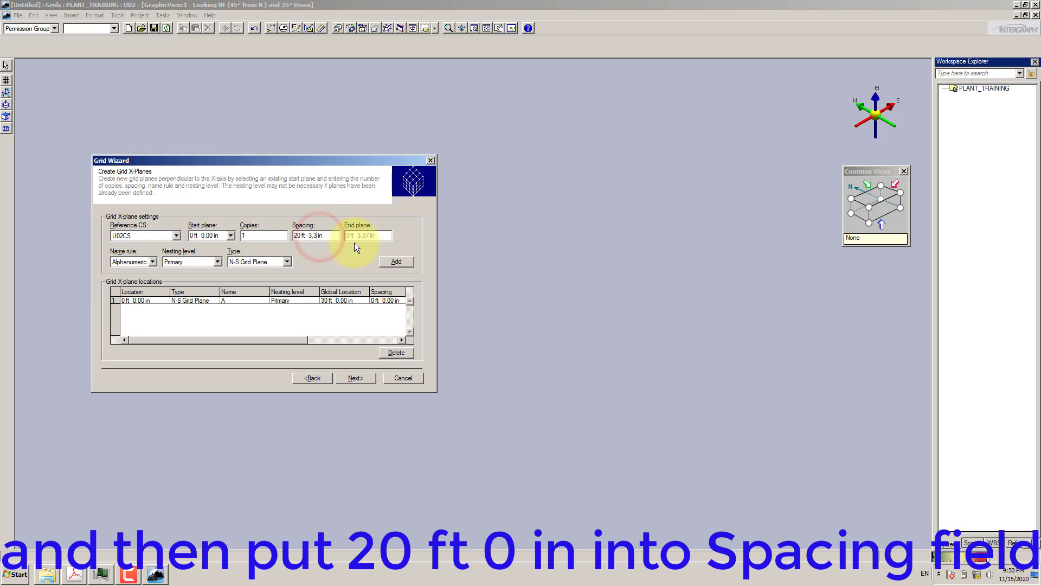
key("BackSpace")
key("BackSpace")
key("BackSpace")
key("BackSpace")
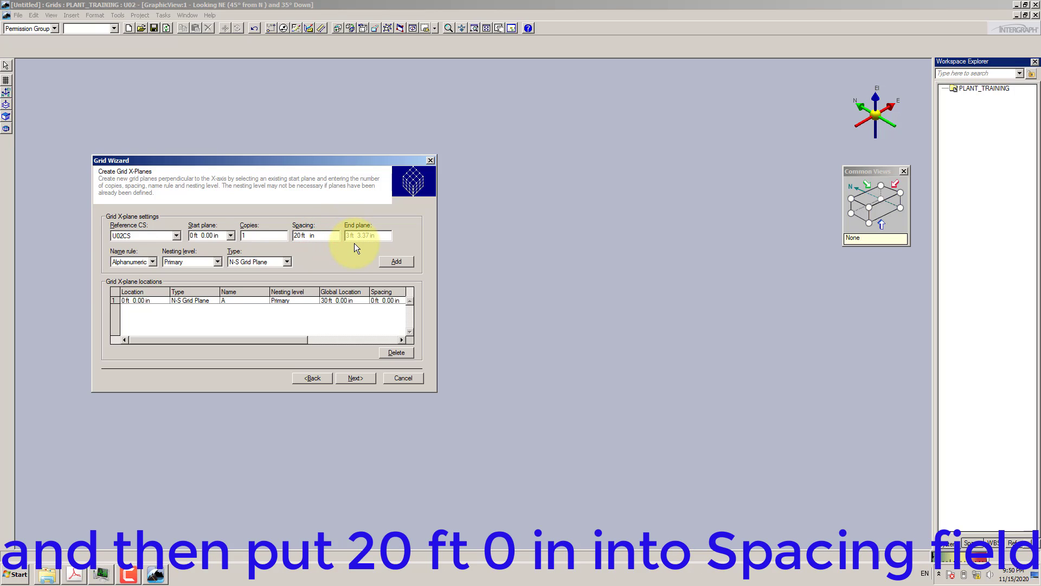
type("0")
left_click(333, 234)
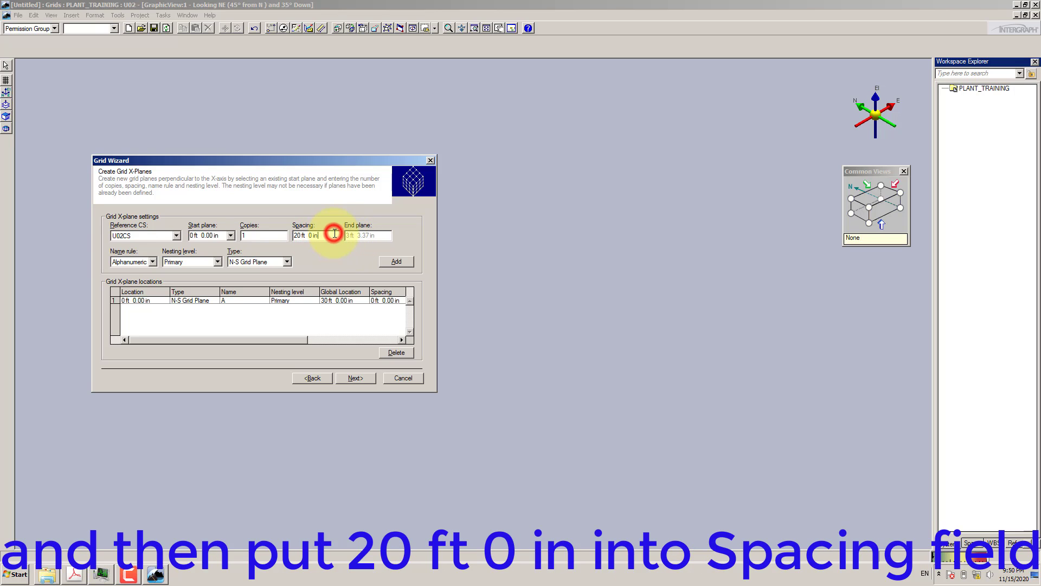
left_click(74, 574)
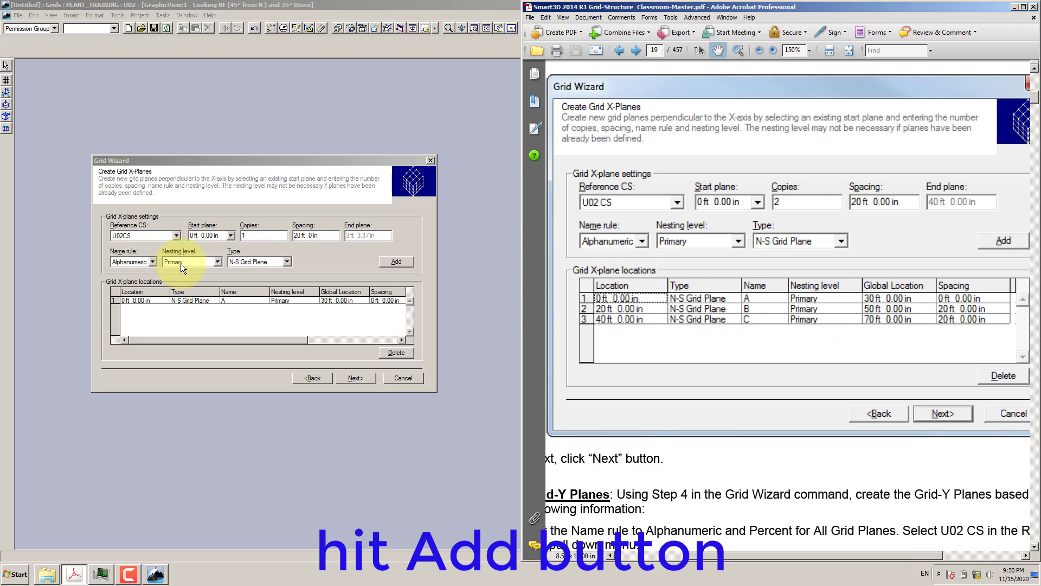
left_click(395, 260)
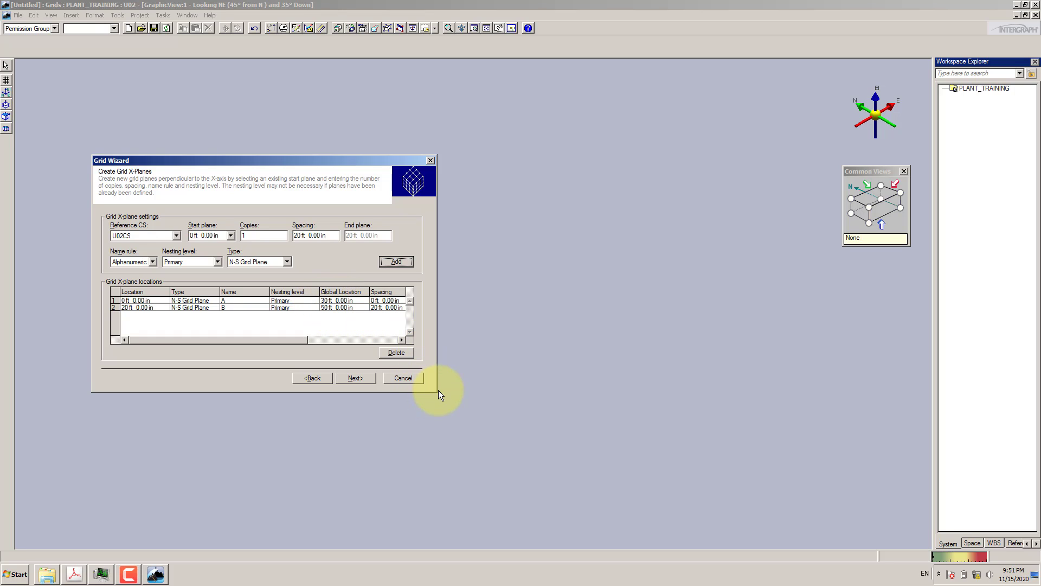
Change the X-plane spacing to 40 ft 0.00 in with one copy, check it against the tutorial and add the third X-plane.
left_click(75, 567)
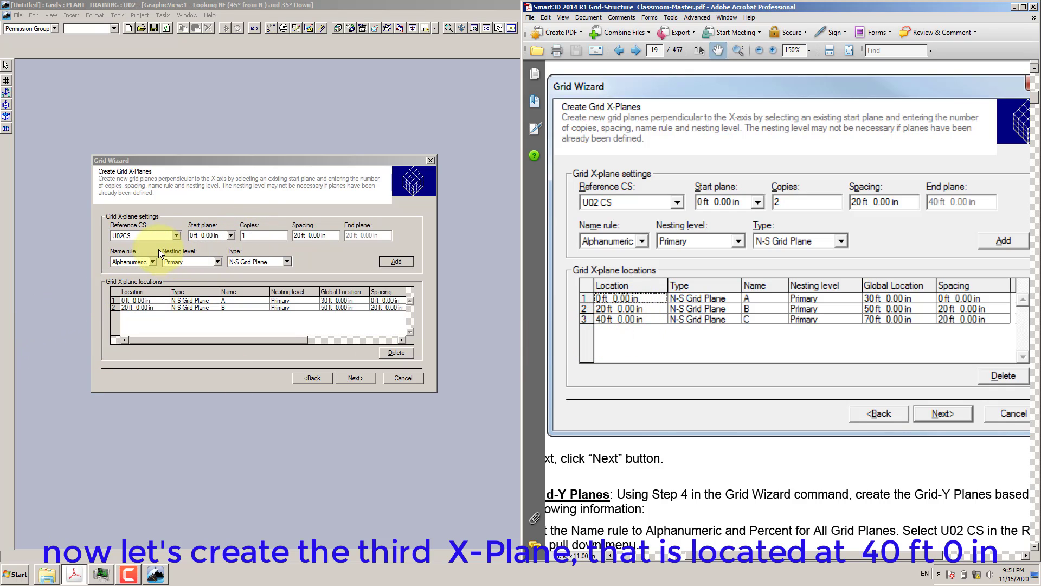
left_click(203, 235)
left_click(250, 237)
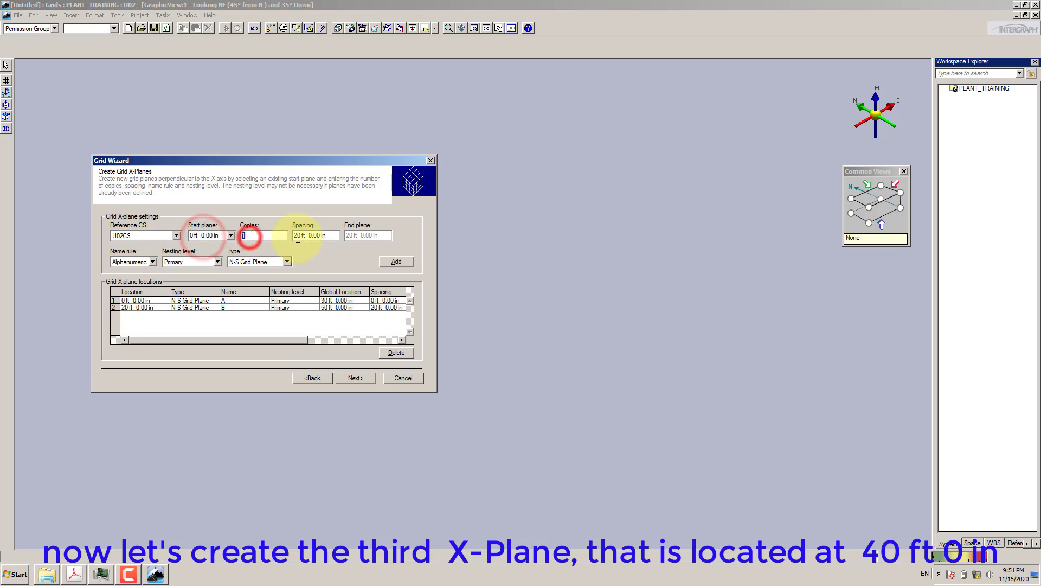
left_click(294, 235)
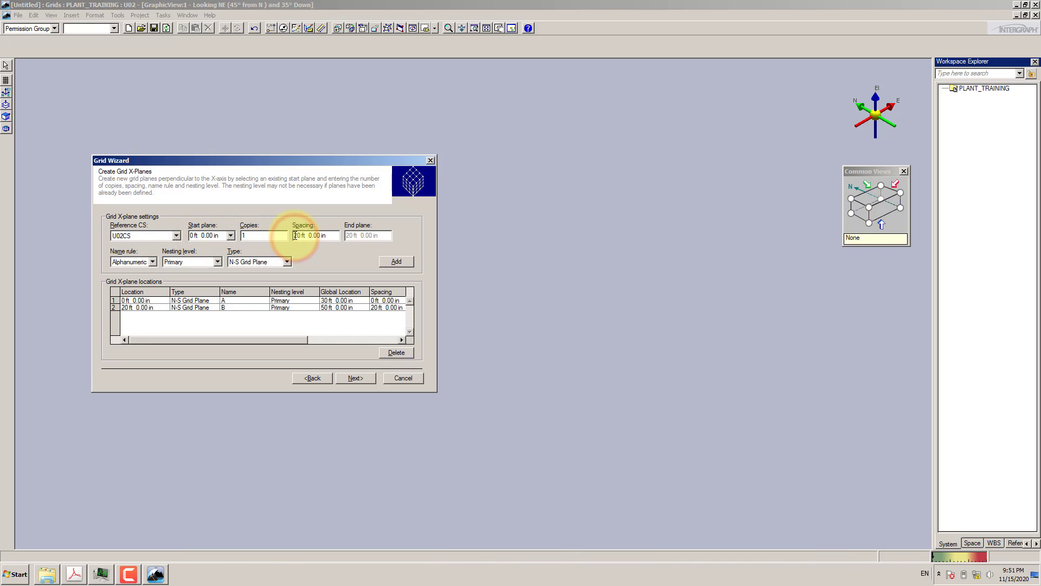
left_click(298, 234)
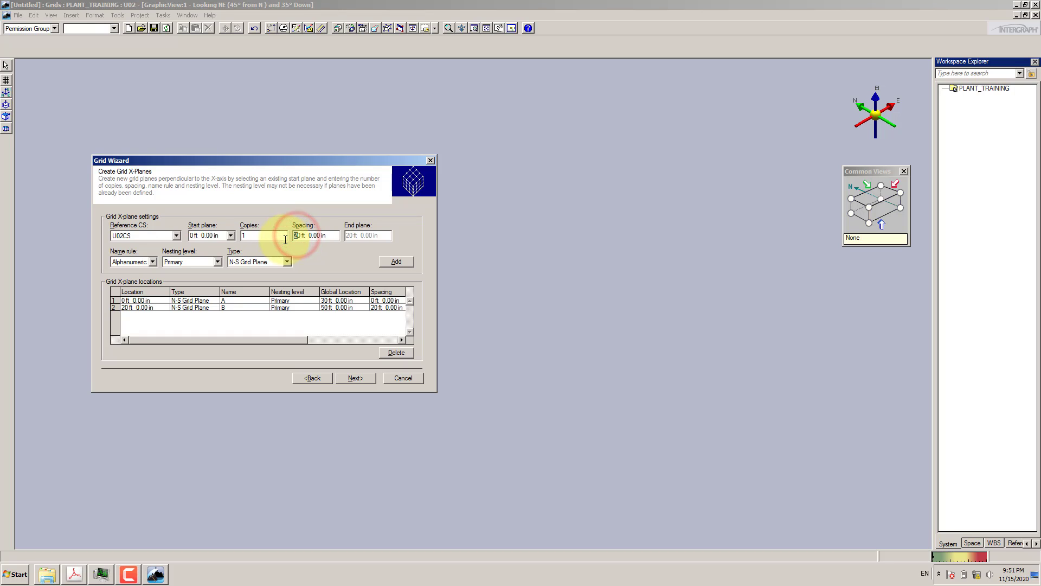
key("Delete")
type("4")
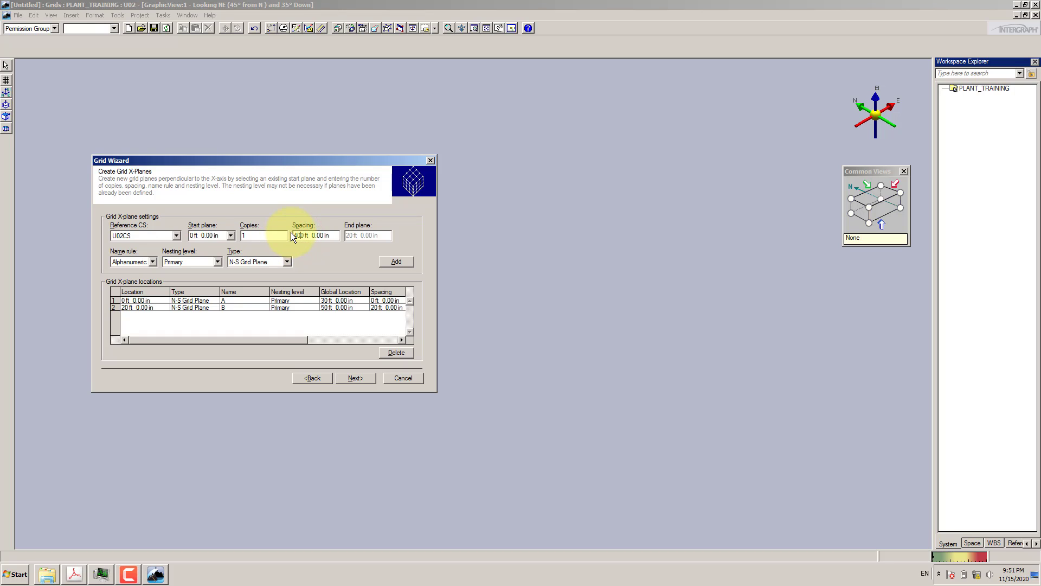
key("Delete")
left_click(74, 574)
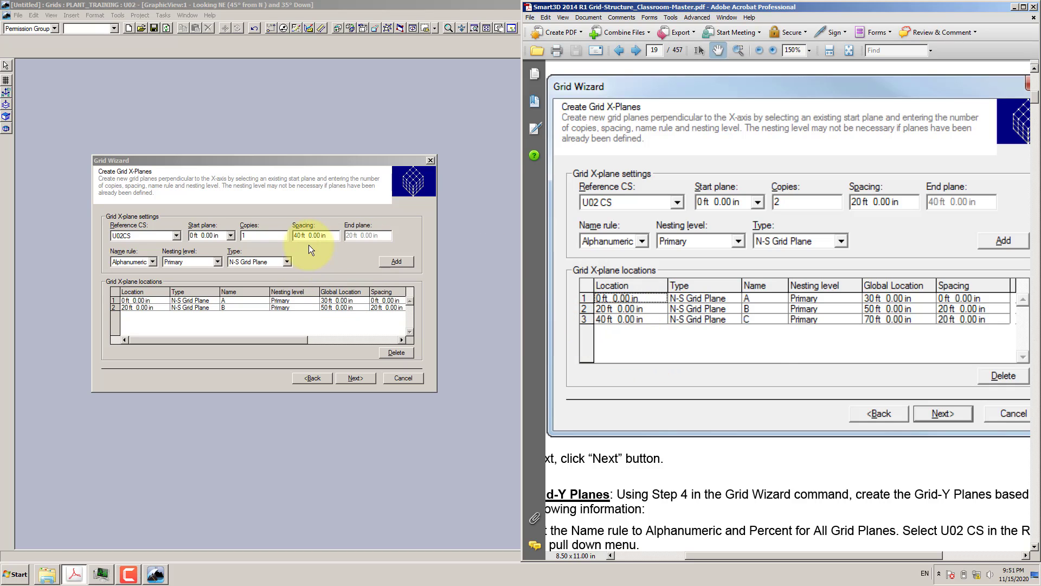
left_click(401, 261)
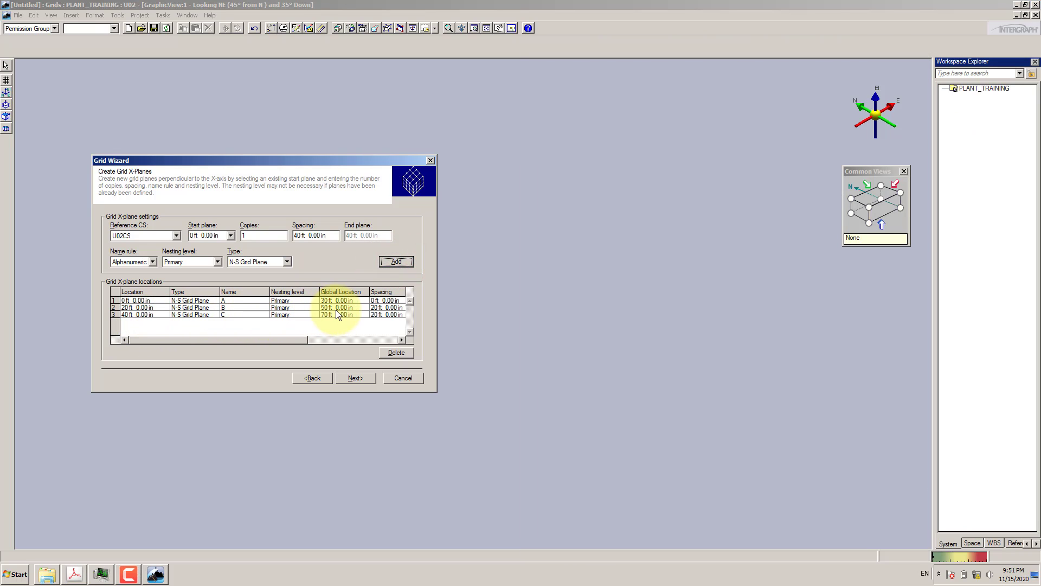
Compare the three X-planes with the tutorial's table and continue to the Create Grid Y-Planes page.
left_click(74, 574)
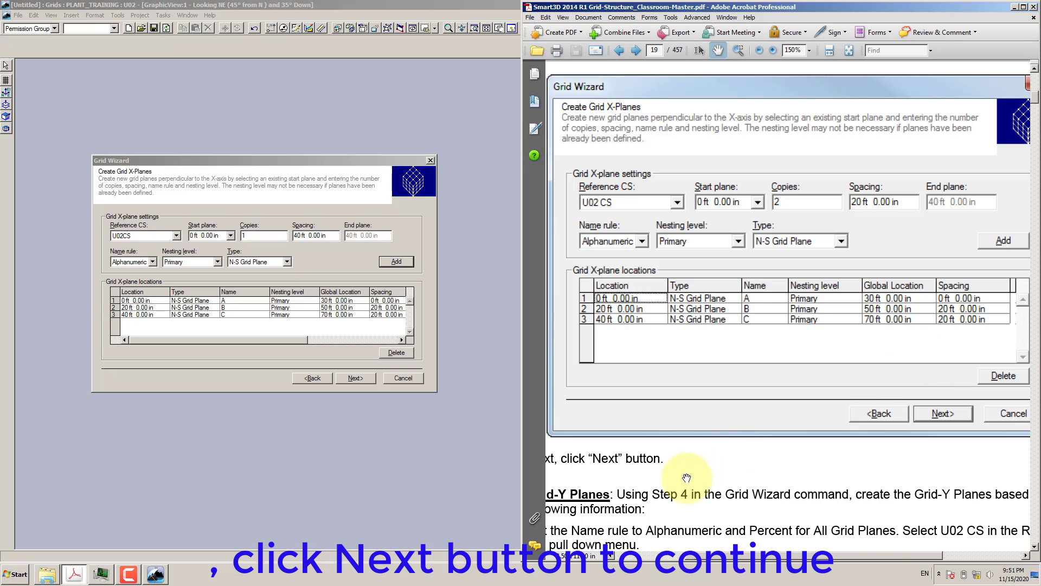
mouse_move(690, 455)
left_mouse_down()
mouse_move(727, 434)
mouse_move(702, 460)
left_mouse_up()
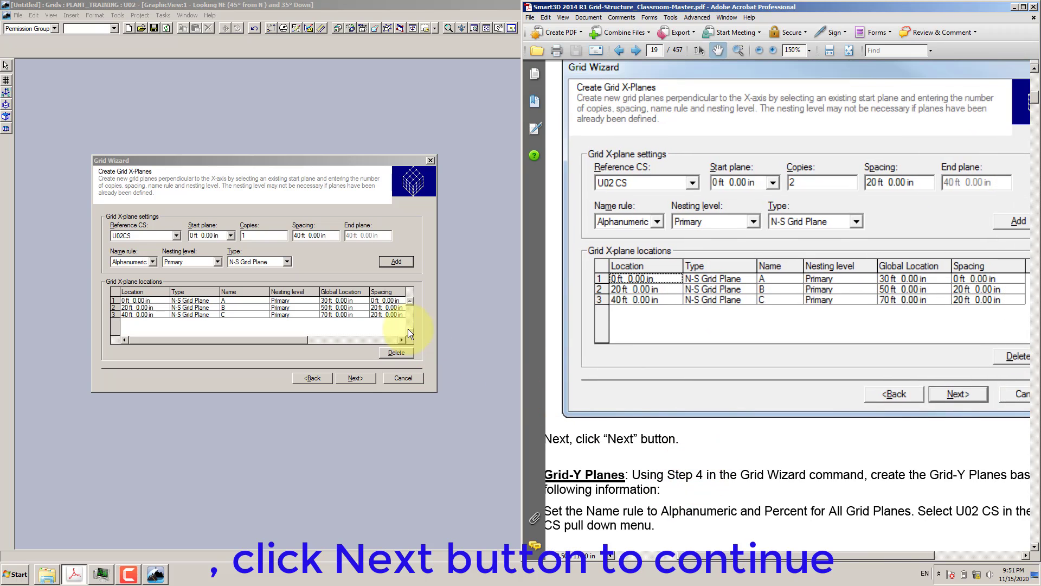
left_click(353, 380)
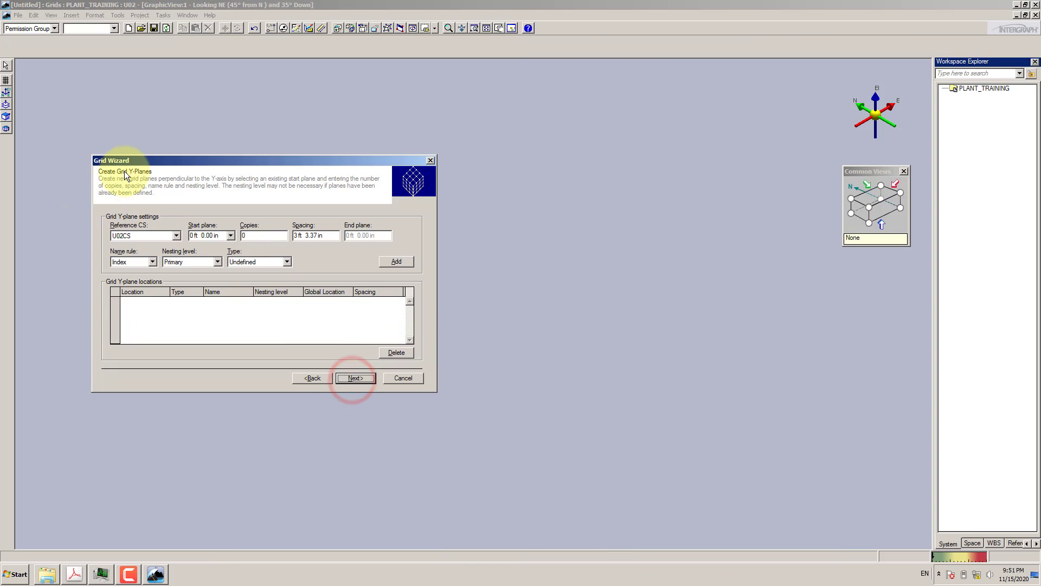
Find the Grid Y-Planes settings in the tutorial PDF and set the Y-plane name rule to Alphanumeric and Percent.
left_click(74, 574)
scroll(776, 282, "down", 10)
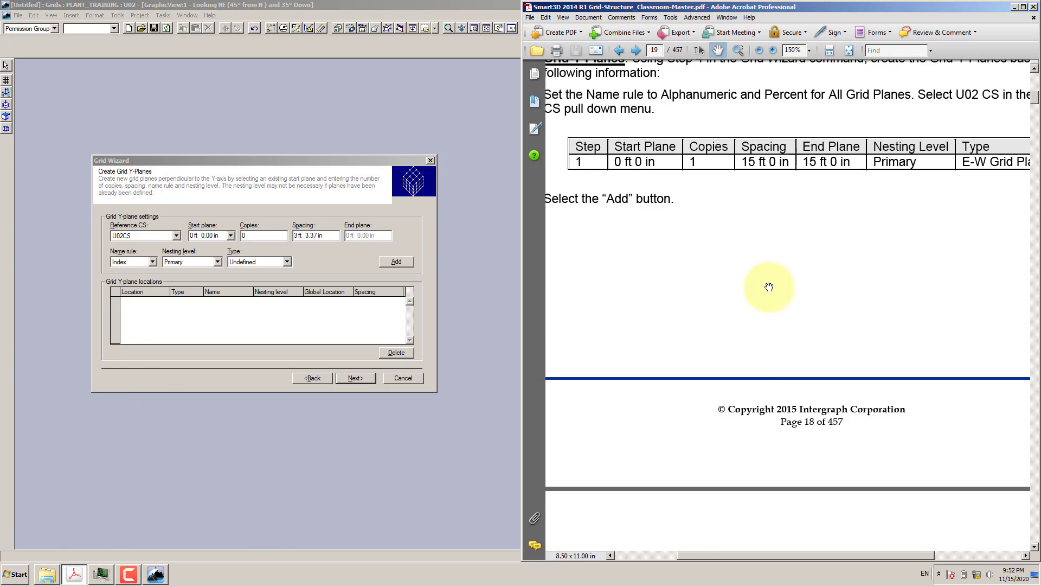
left_click_drag(843, 295, 826, 310)
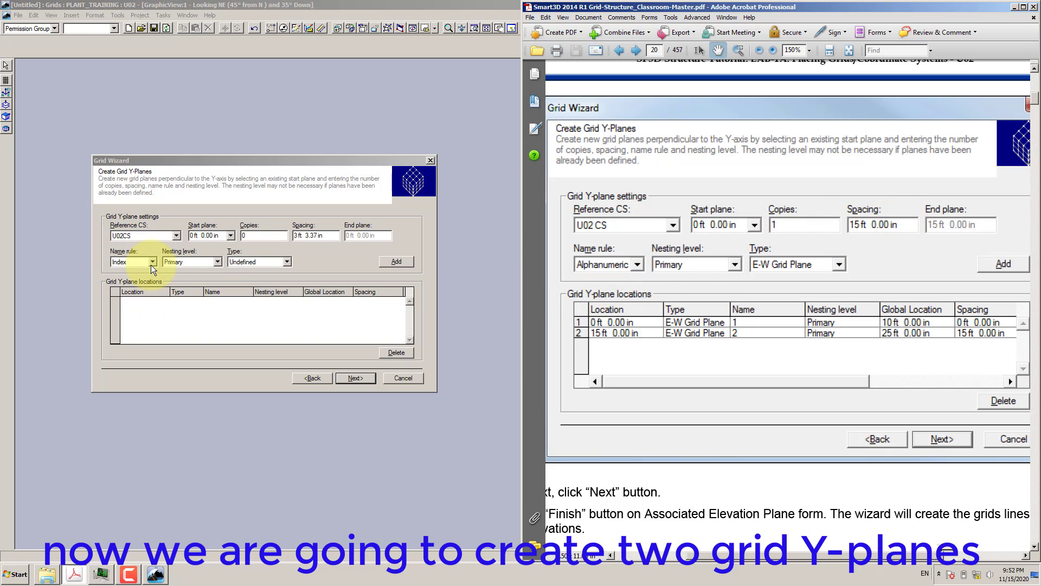
left_click(152, 263)
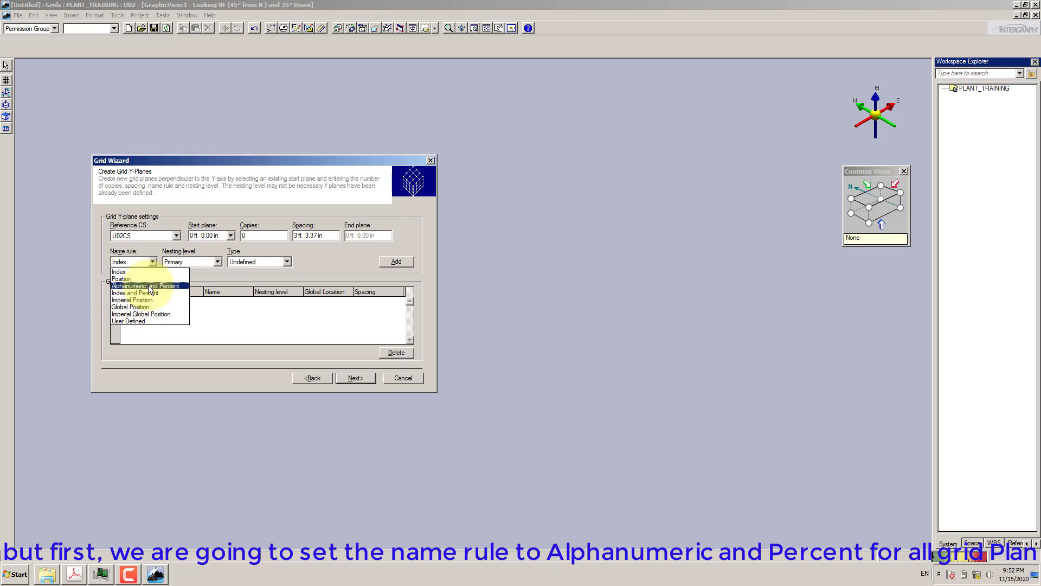
left_click(149, 285)
Set the Y-plane type to E-W Grid Plane as in the tutorial and add the first Y-plane at 0 ft 0.00 in.
left_click(75, 573)
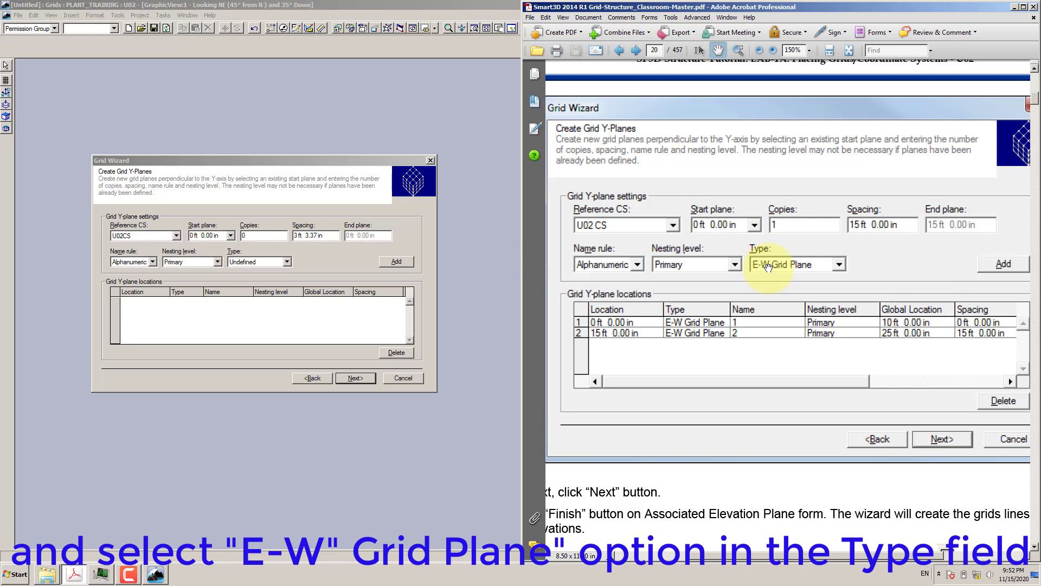
left_click(287, 263)
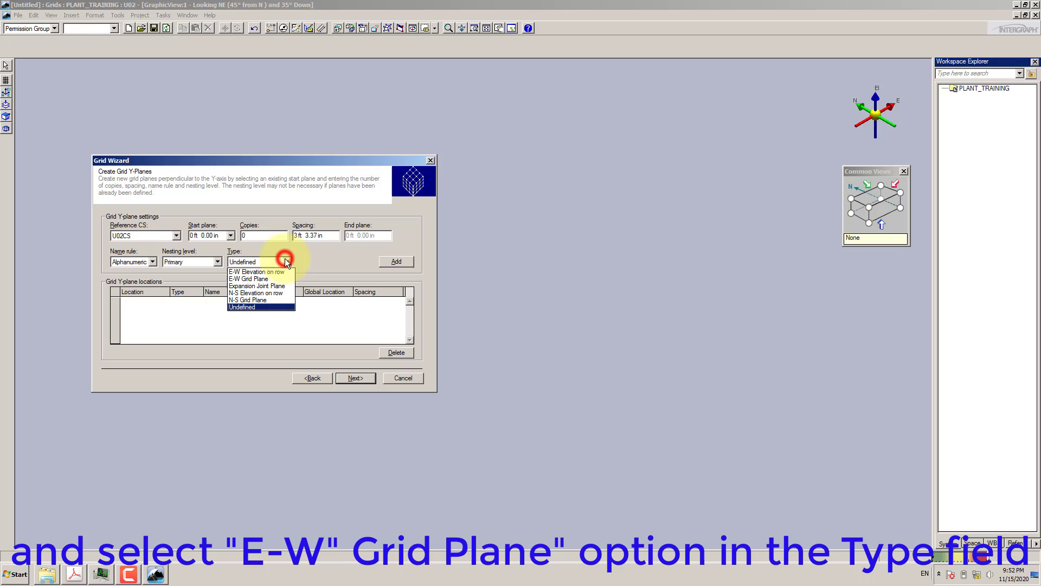
left_click(251, 289)
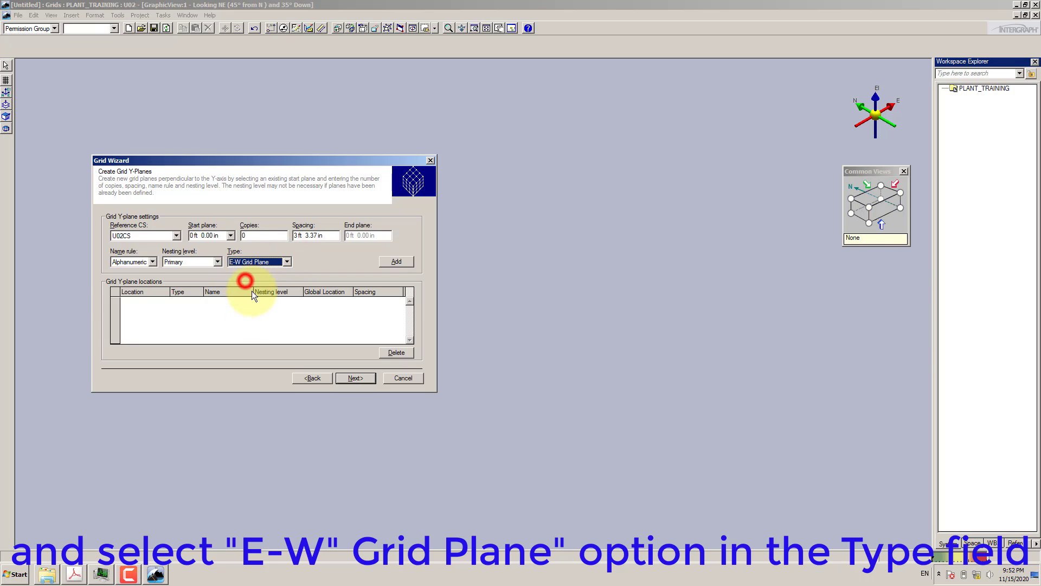
left_click(75, 573)
scroll(766, 314, "down", 1)
scroll(766, 314, "right", 1)
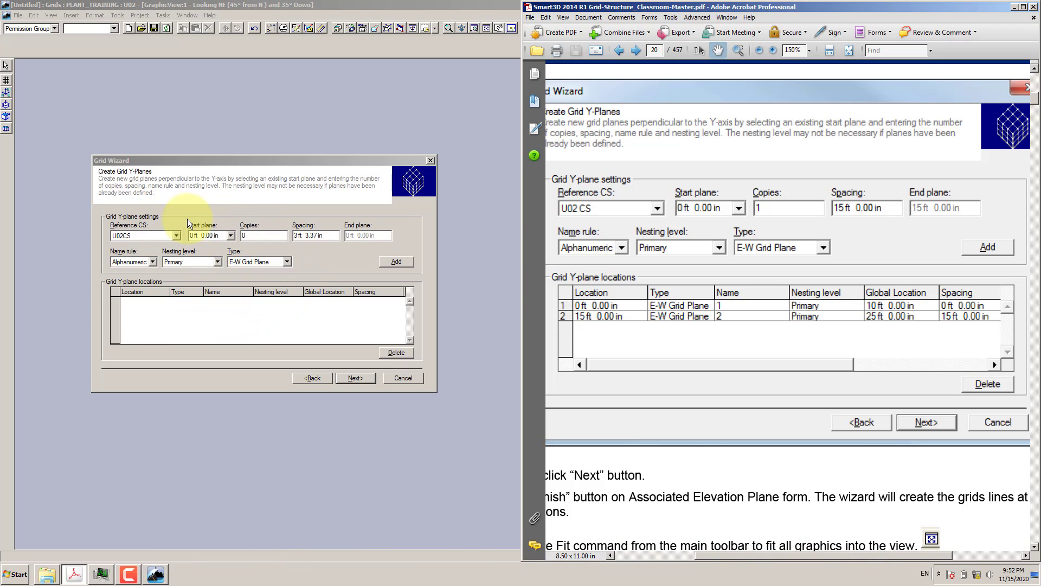
left_click(400, 261)
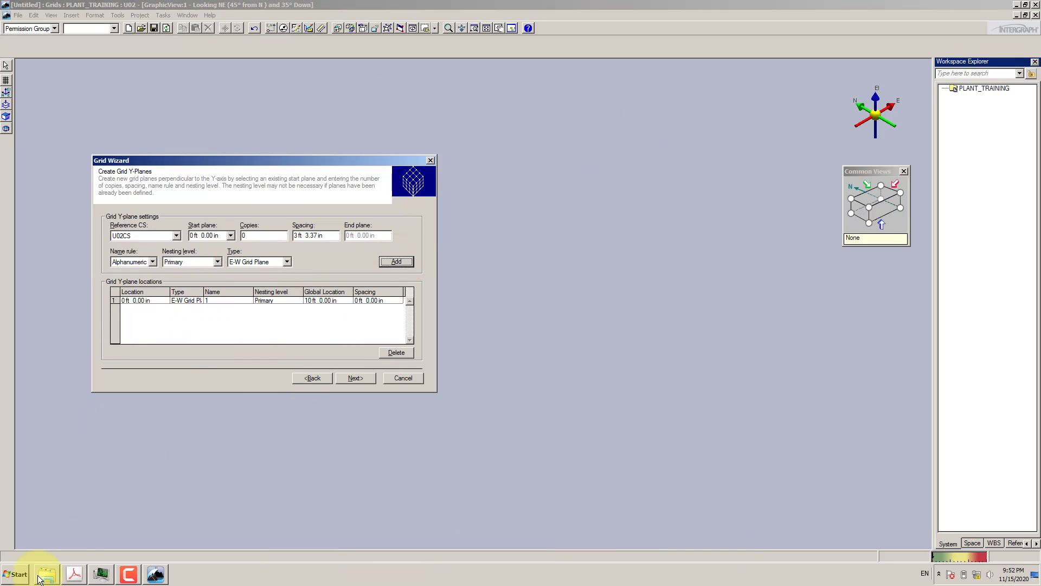
Following the tutorial, set the Y-plane copies to 1 and the spacing to 15 ft 0 in, and add the second Y-plane.
left_click(74, 576)
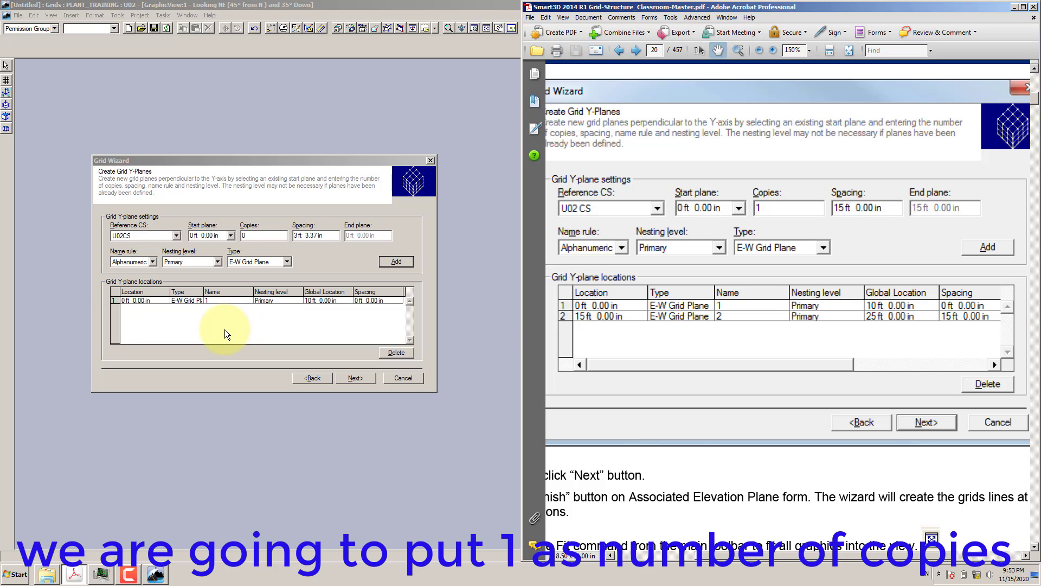
left_click(244, 235)
type("1")
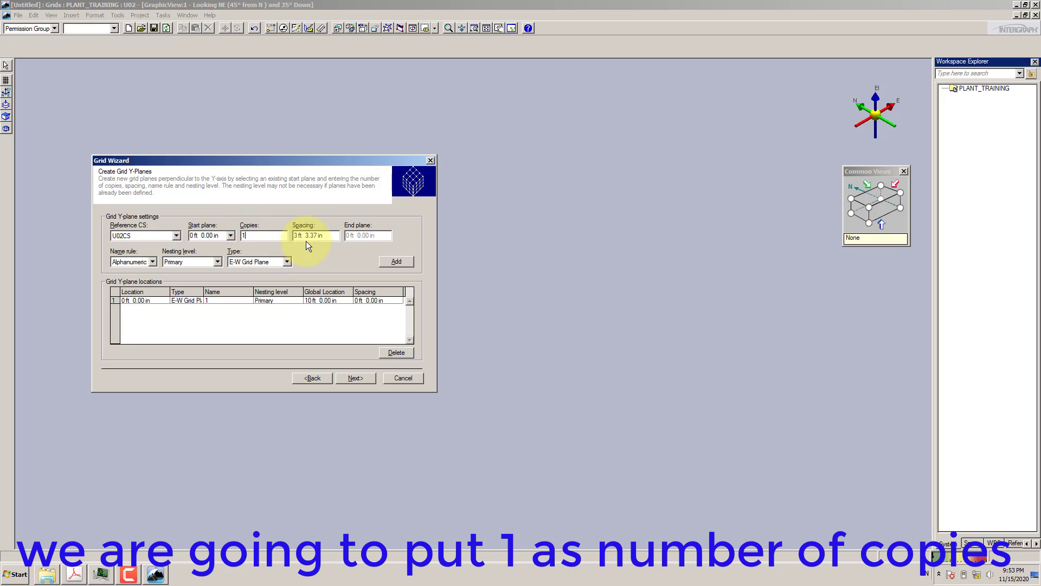
left_click(305, 235)
left_click(296, 235)
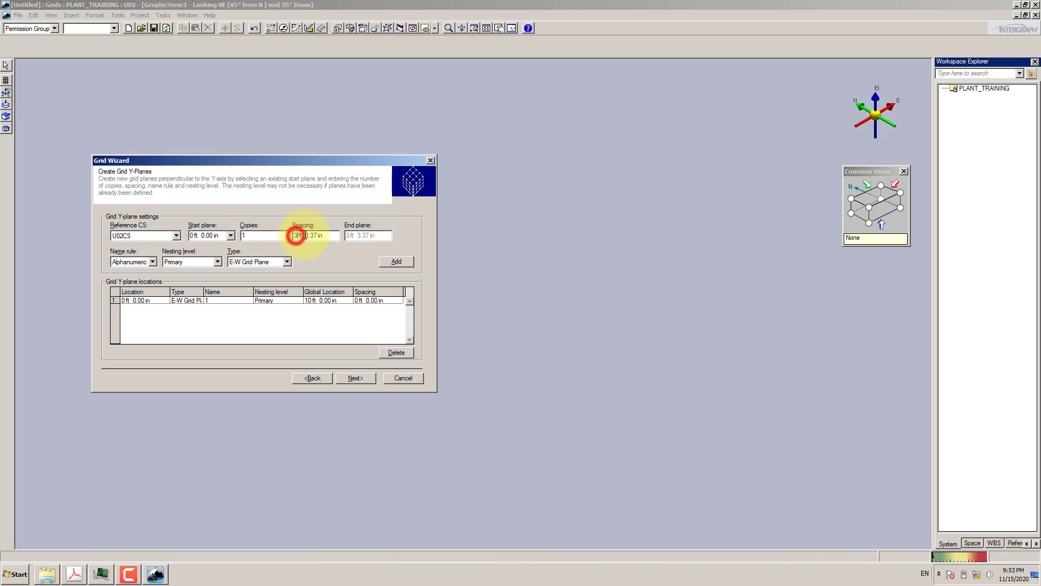
key("BackSpace")
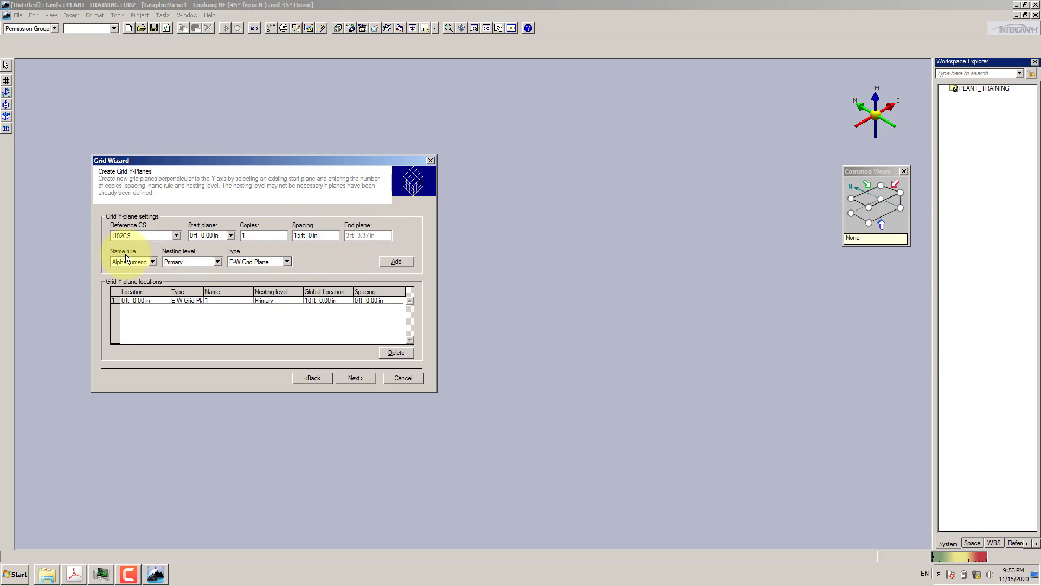
left_click(402, 262)
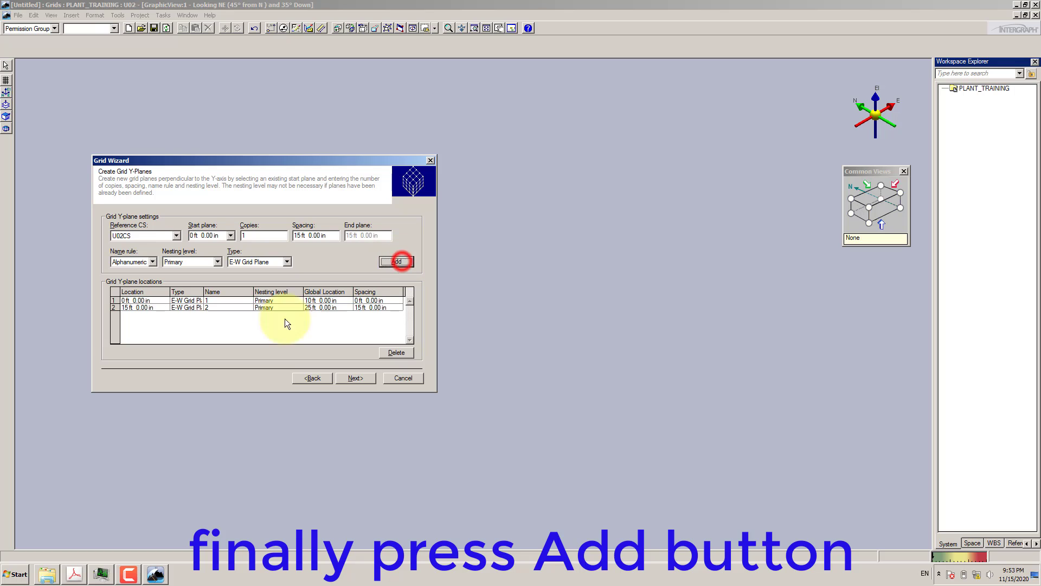
Widen the Type column to compare the Y-planes with the tutorial's table and continue to the Associated Elevation Planes page.
left_click(76, 574)
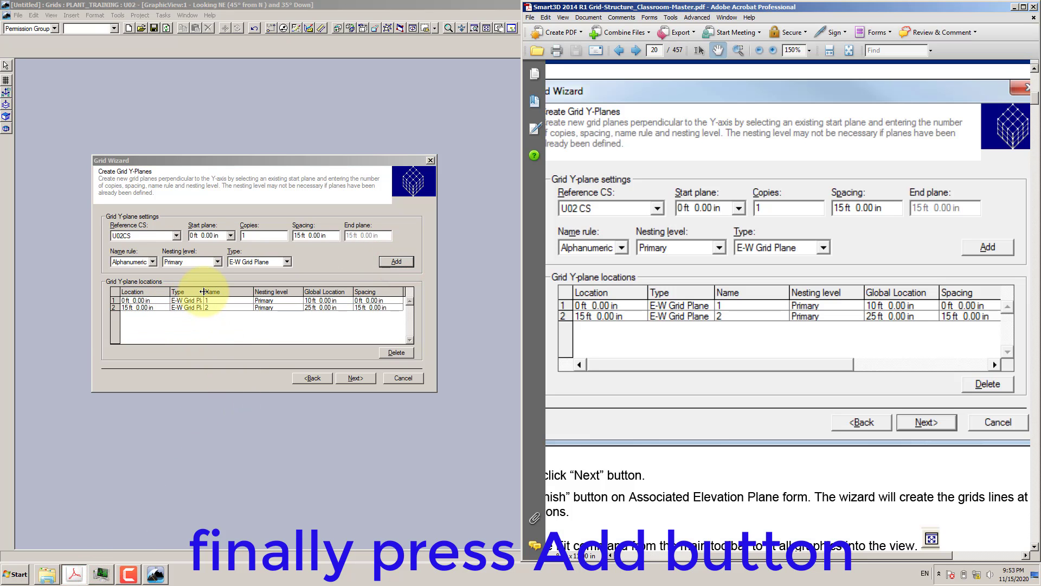
left_click_drag(204, 292, 217, 291)
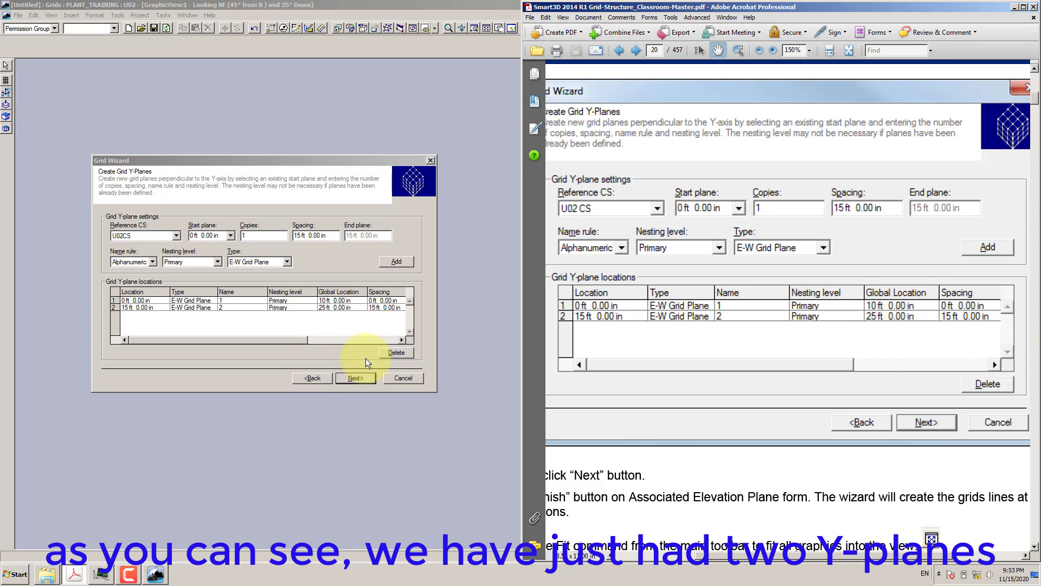
left_click(356, 378)
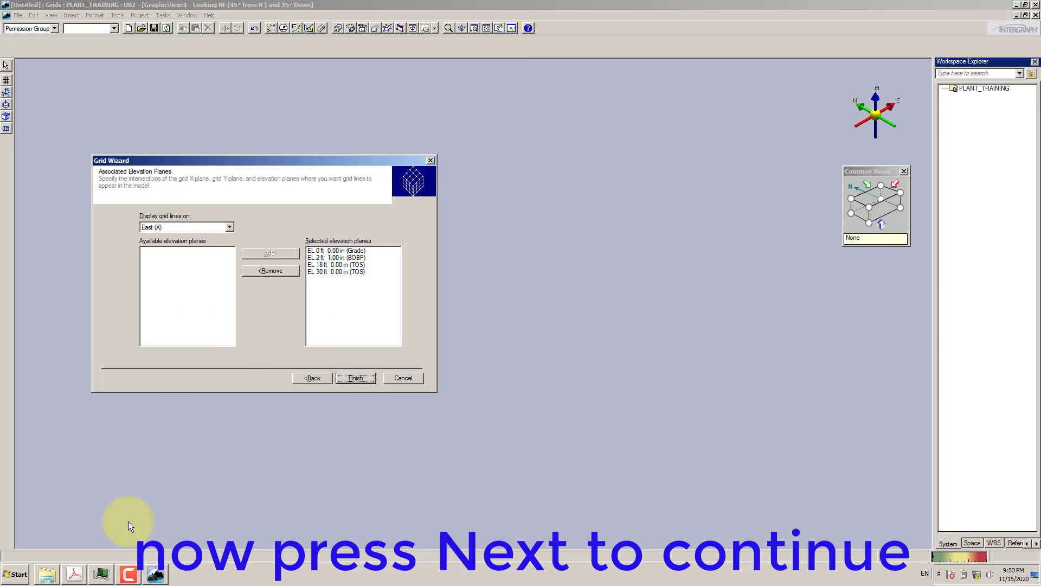
Switch to the tutorial PDF in Adobe Acrobat and read steps 8 to 12 on finishing the wizard, fitting the view and opening the rulers.
left_click(74, 574)
scroll(823, 157, "down", 3)
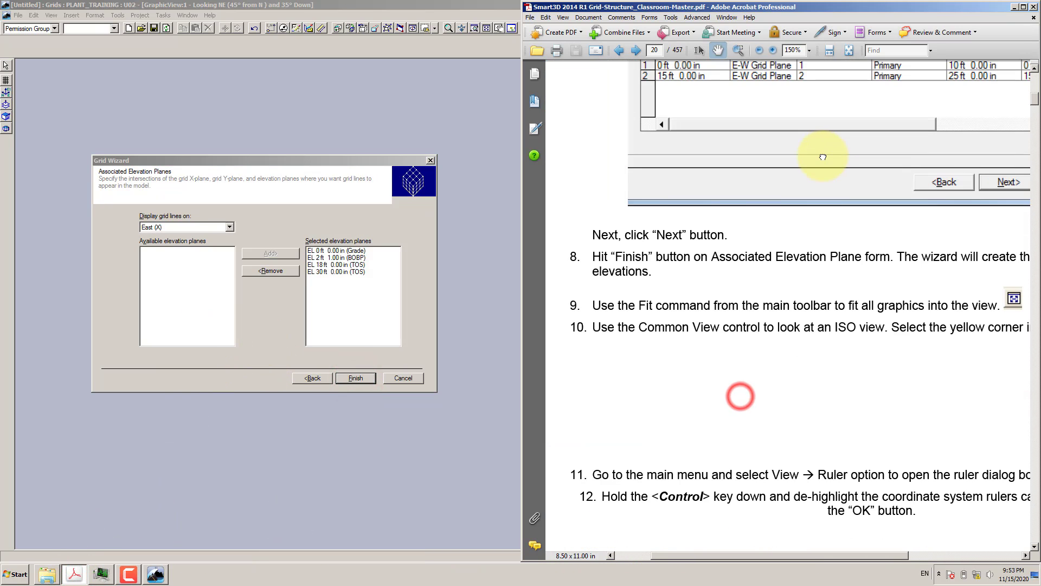
scroll(748, 217, "down", 1, "ctrl")
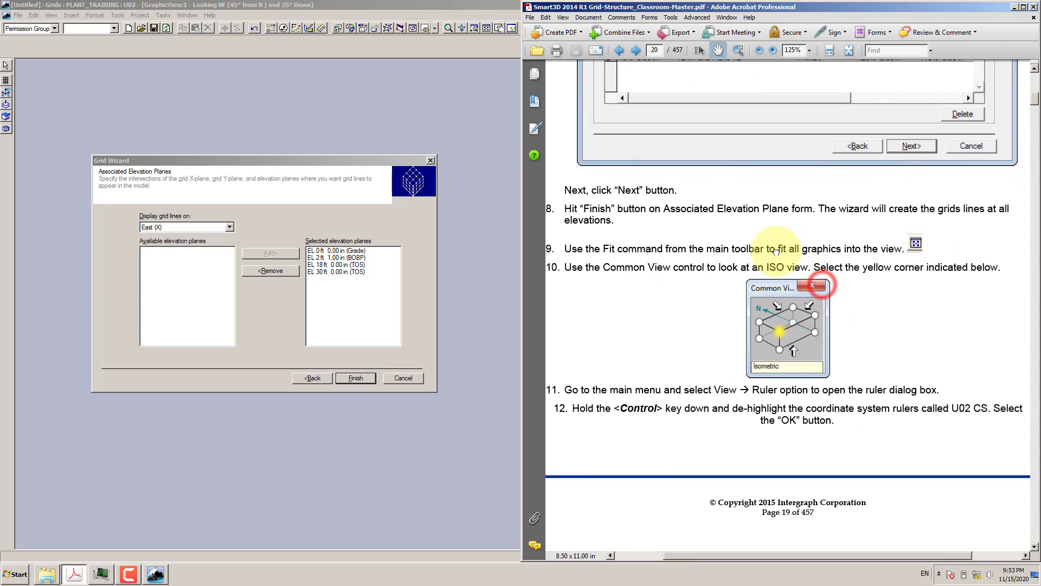
left_click_drag(775, 250, 776, 201)
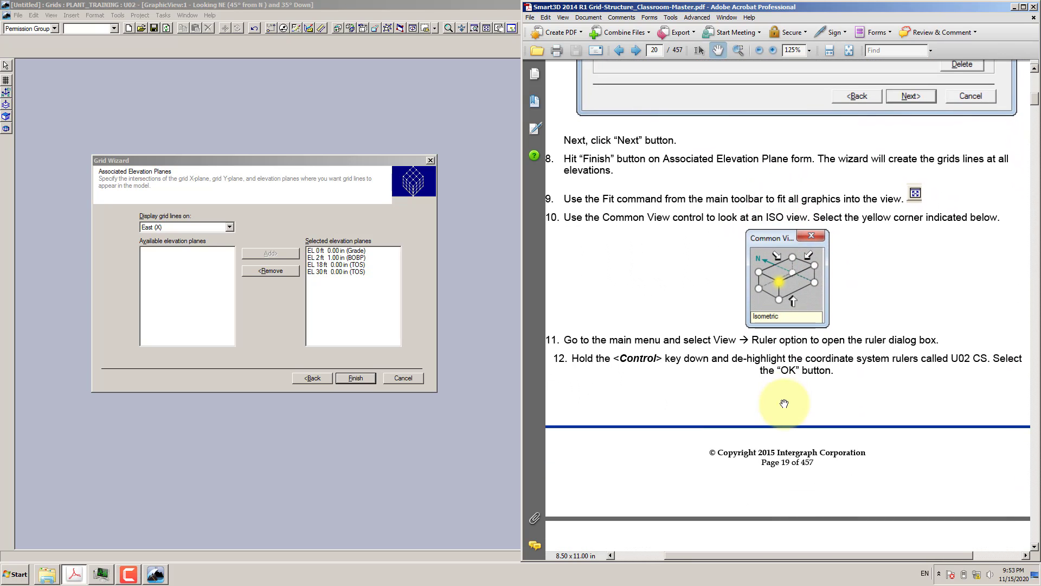
left_click_drag(783, 400, 833, 467)
scroll(774, 356, "up", 2)
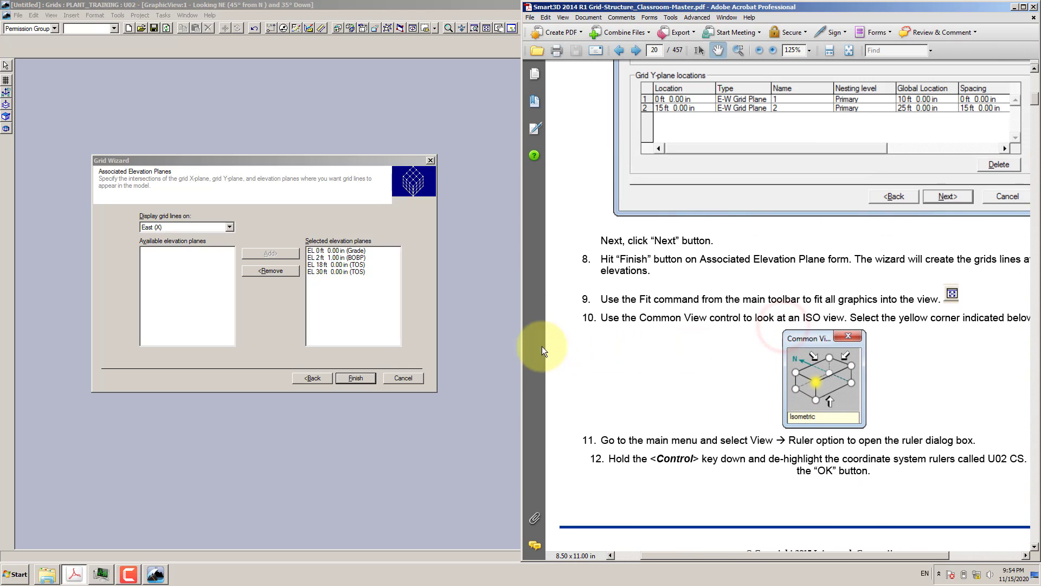
Keep the grid line display on East (X) and select all four of its elevation planes, from Grade to 30 ft TOS.
left_click(192, 226)
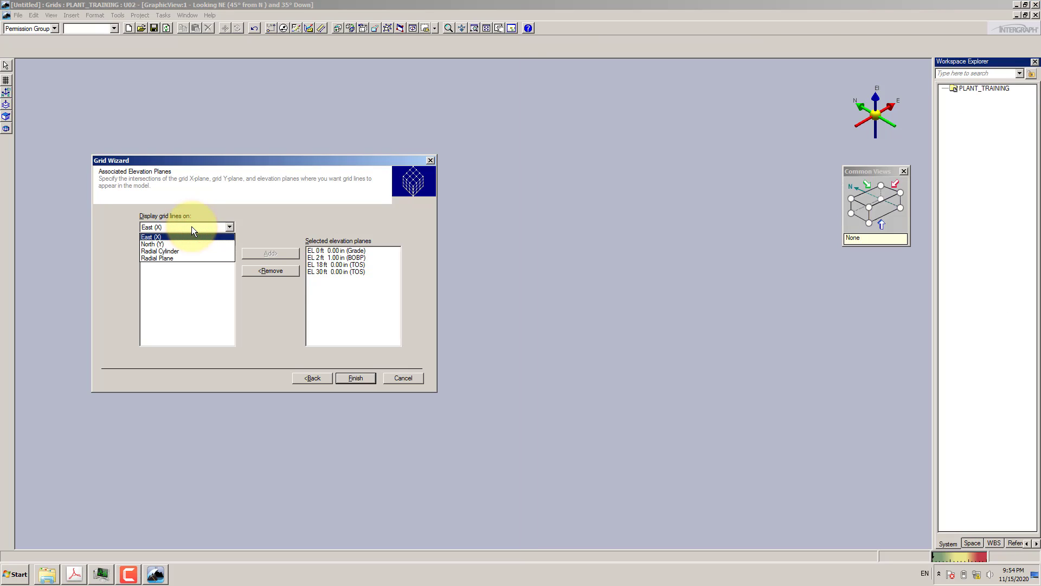
left_click(191, 226)
left_click(319, 250)
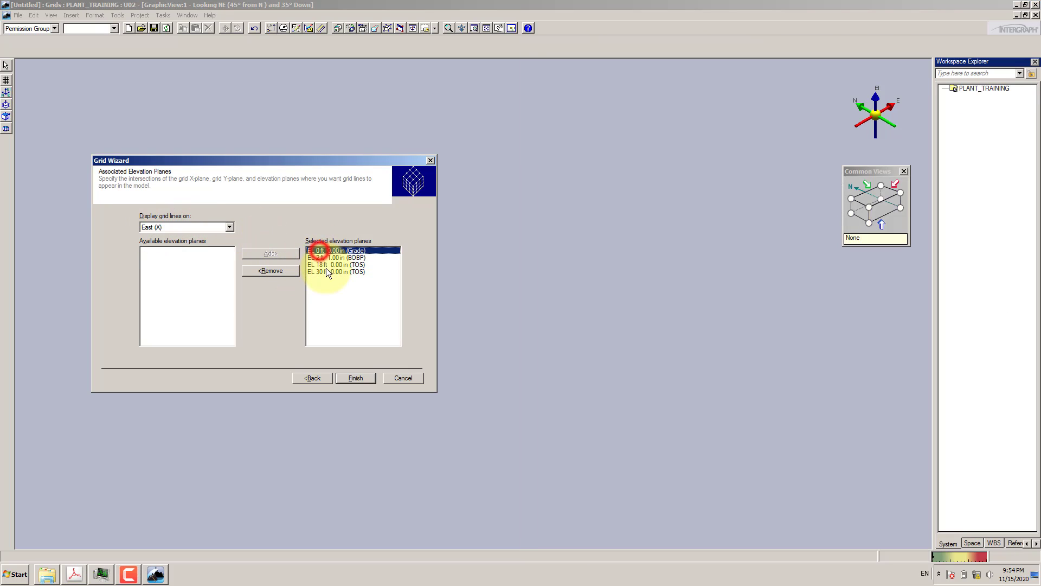
left_click(328, 270, "shift")
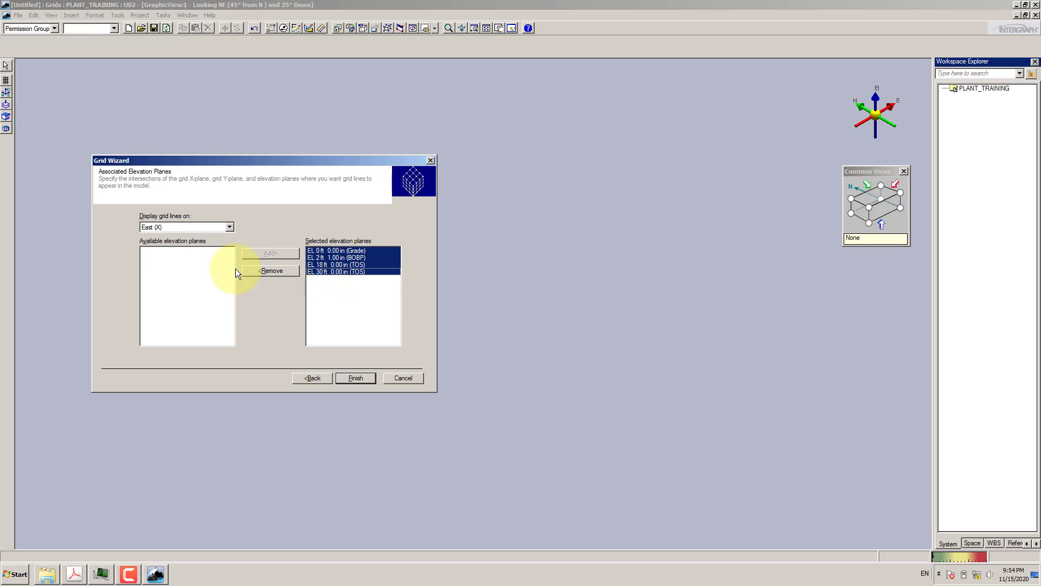
Show the North (Y) elevation planes, select all four, and return the grid line display to East (X).
left_click(194, 223)
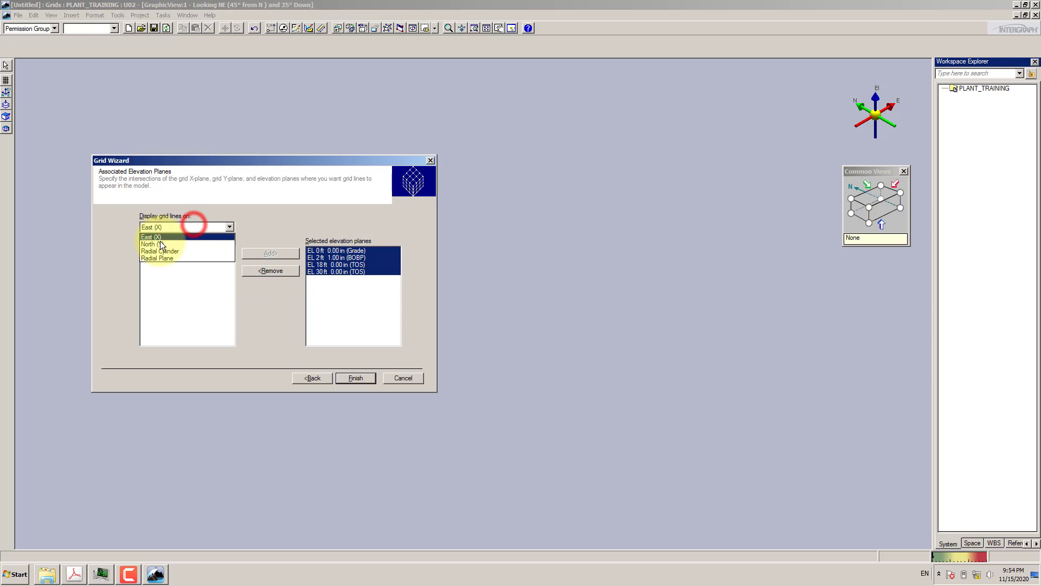
left_click(160, 241)
left_click(337, 251)
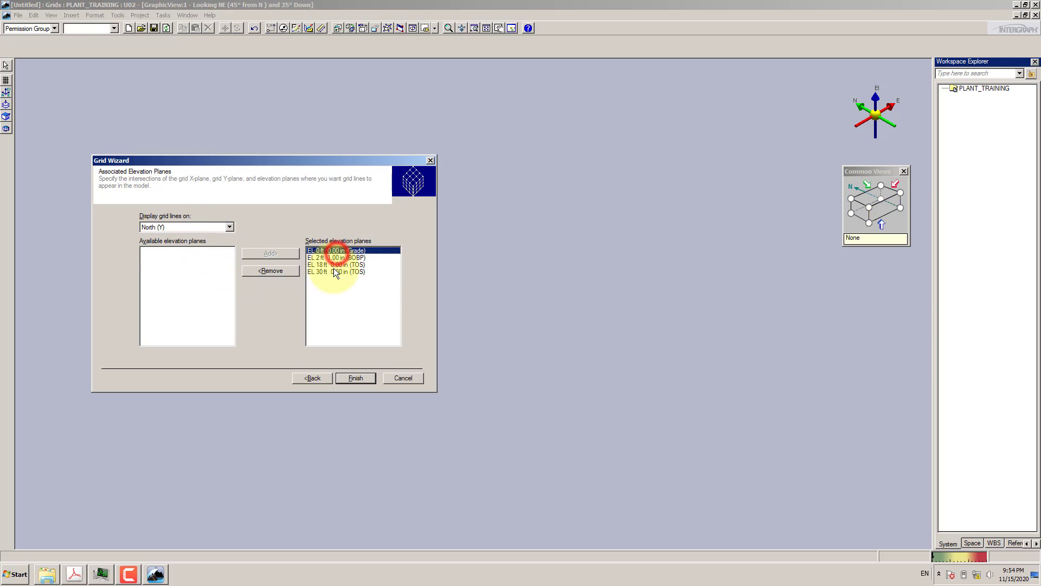
left_click(334, 271, "shift")
left_click(168, 226)
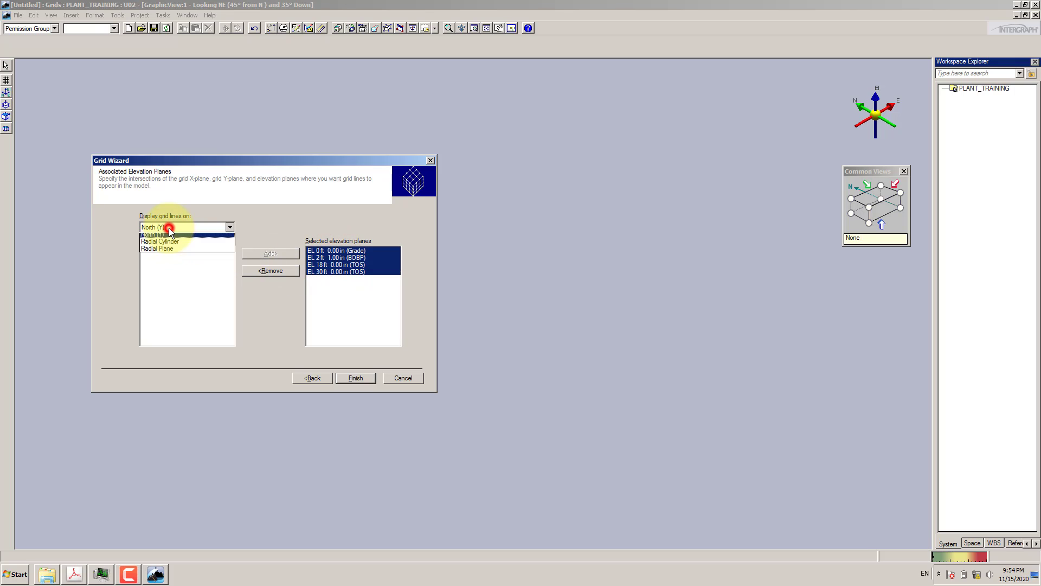
left_click(159, 236)
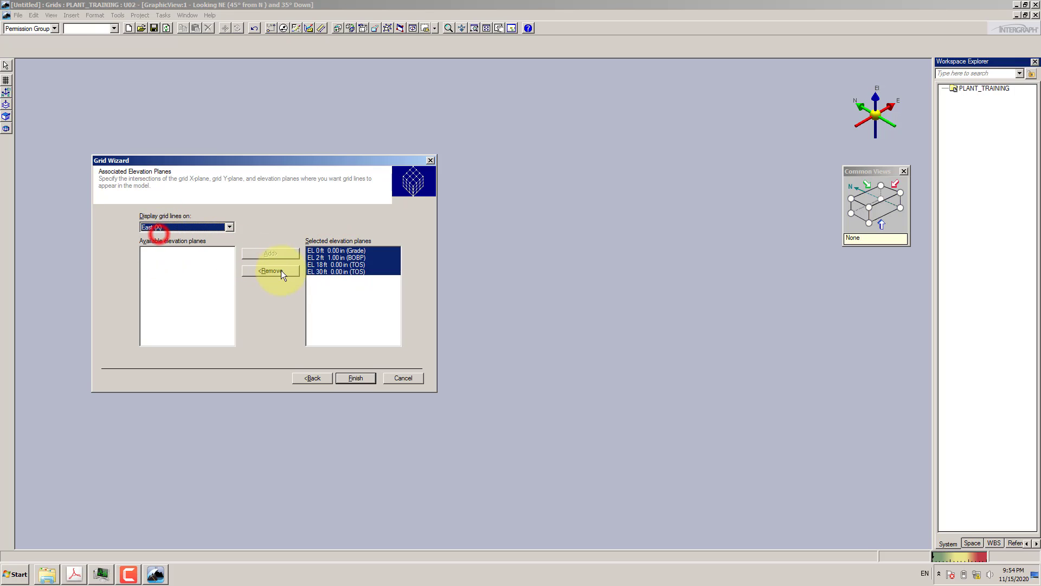
left_click(333, 295)
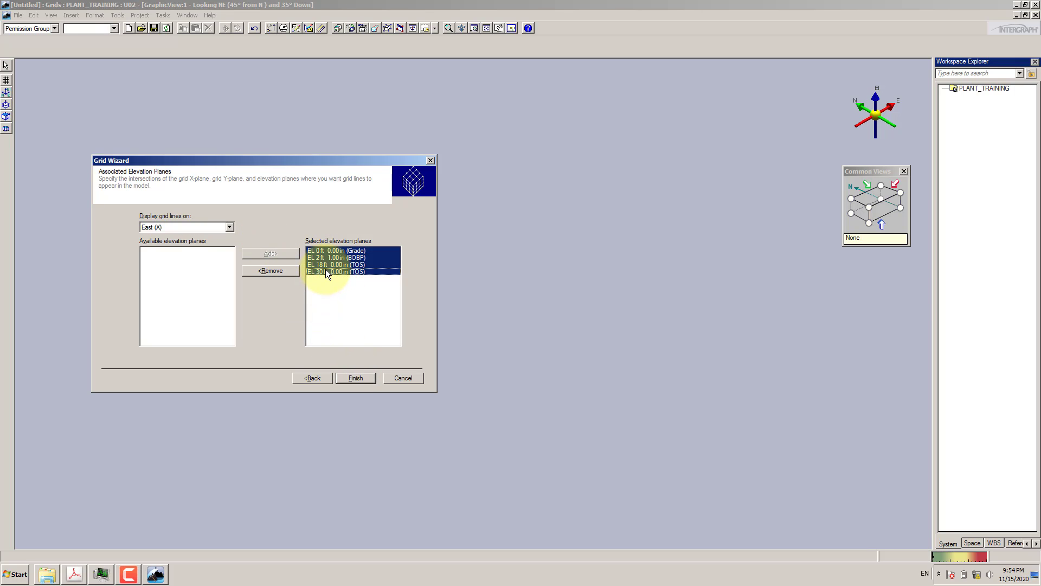
Reread step 8 in the tutorial PDF, return to Smart 3D and move the Grid Wizard nearer the middle of the view.
left_click(74, 573)
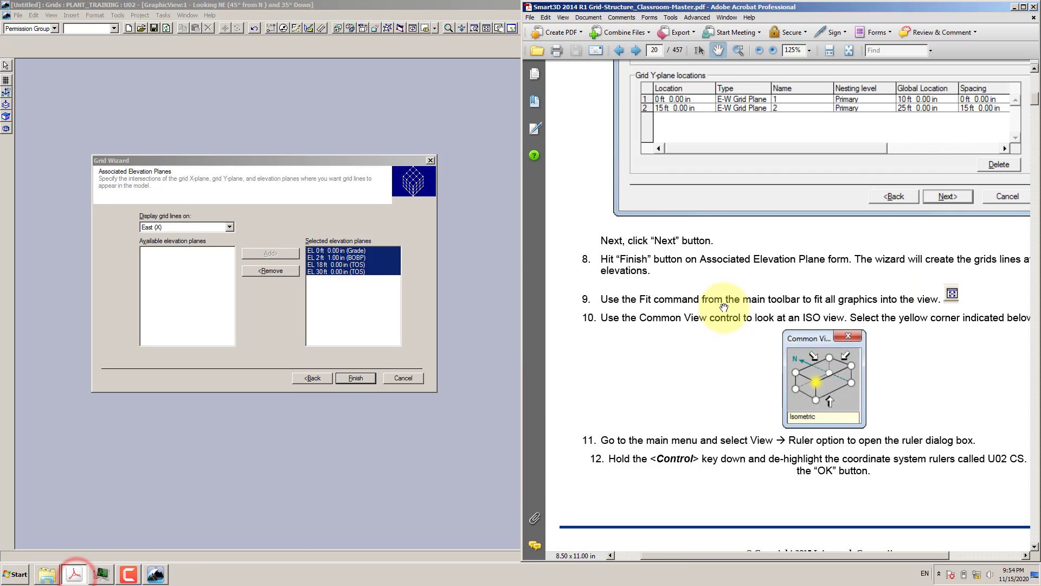
left_click_drag(727, 295, 703, 347)
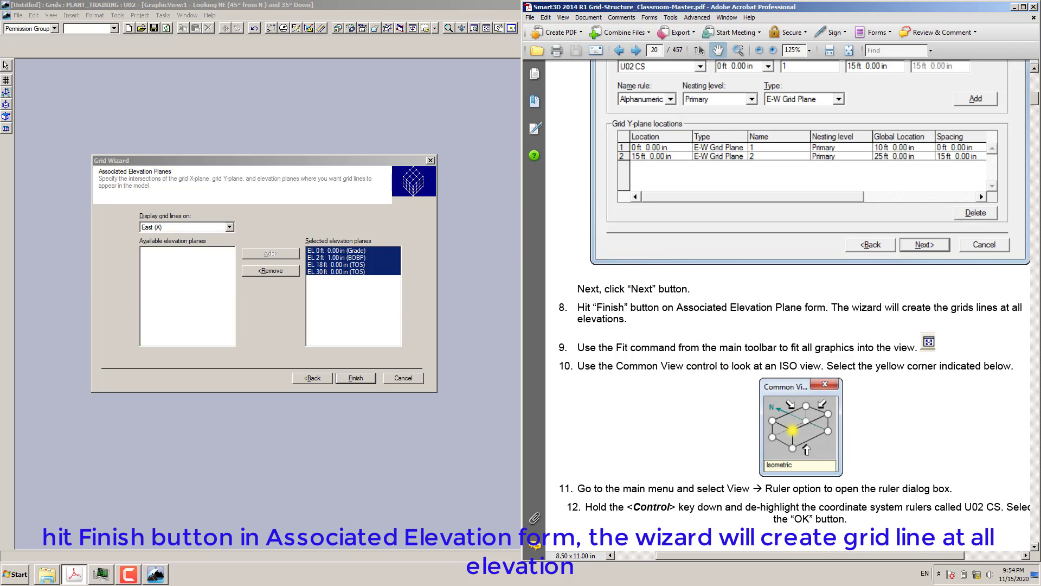
double_click(400, 6)
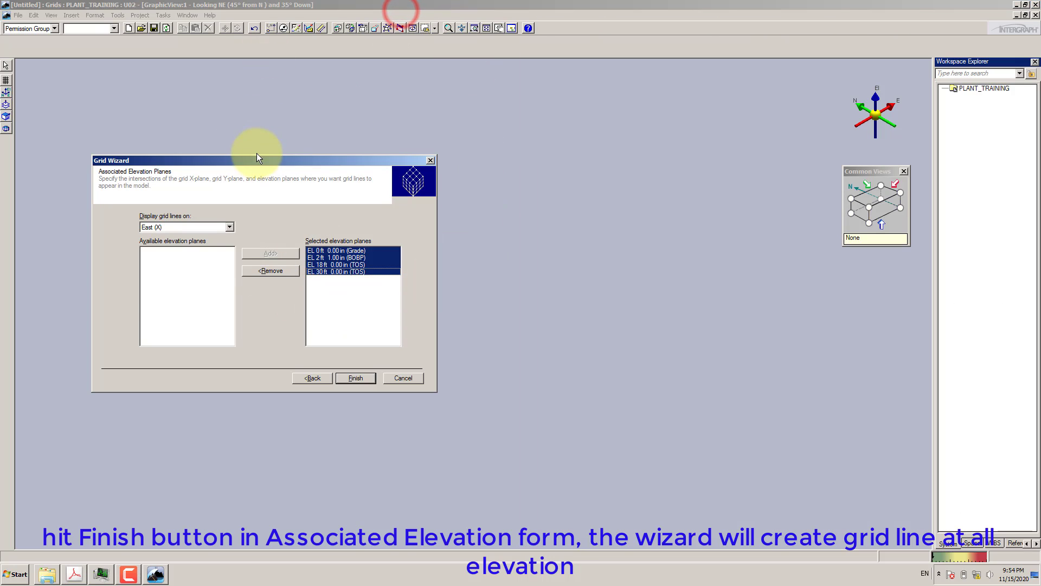
left_click_drag(256, 157, 403, 142)
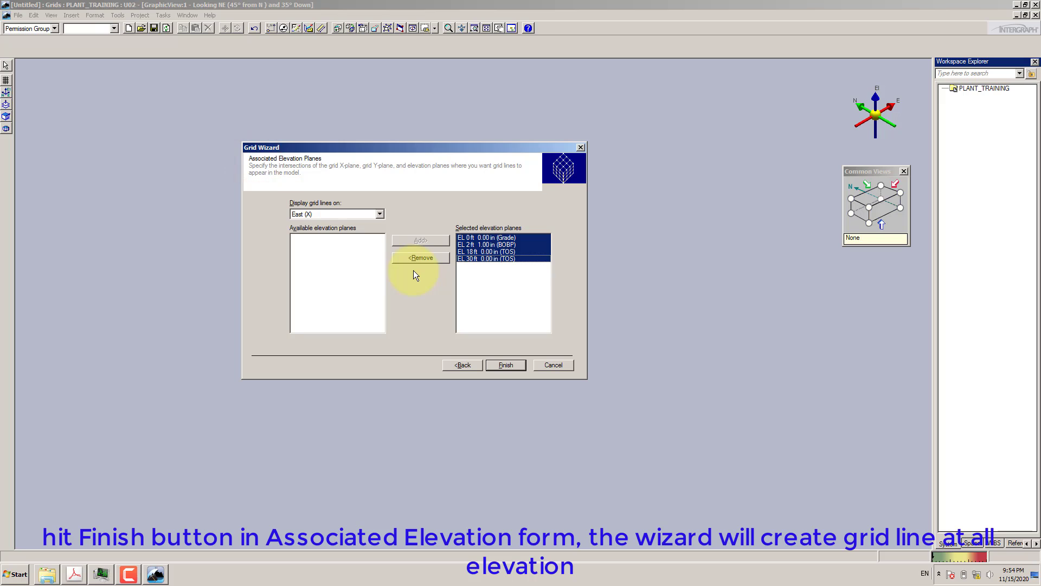
Set the grid line display to North (Y), finish the wizard to create the grid, and fit all graphics into the view.
left_click(340, 213)
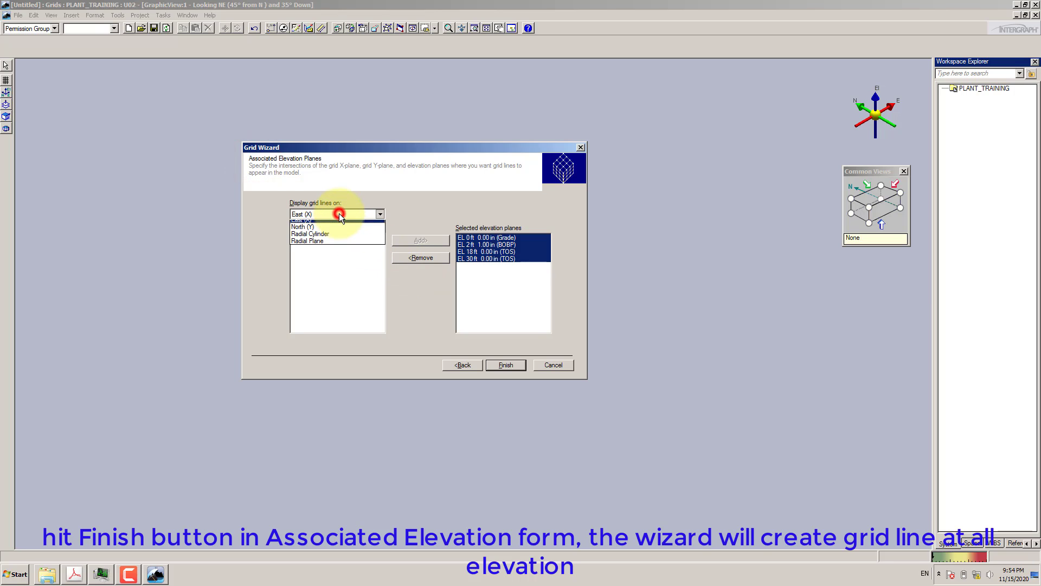
left_click(316, 229)
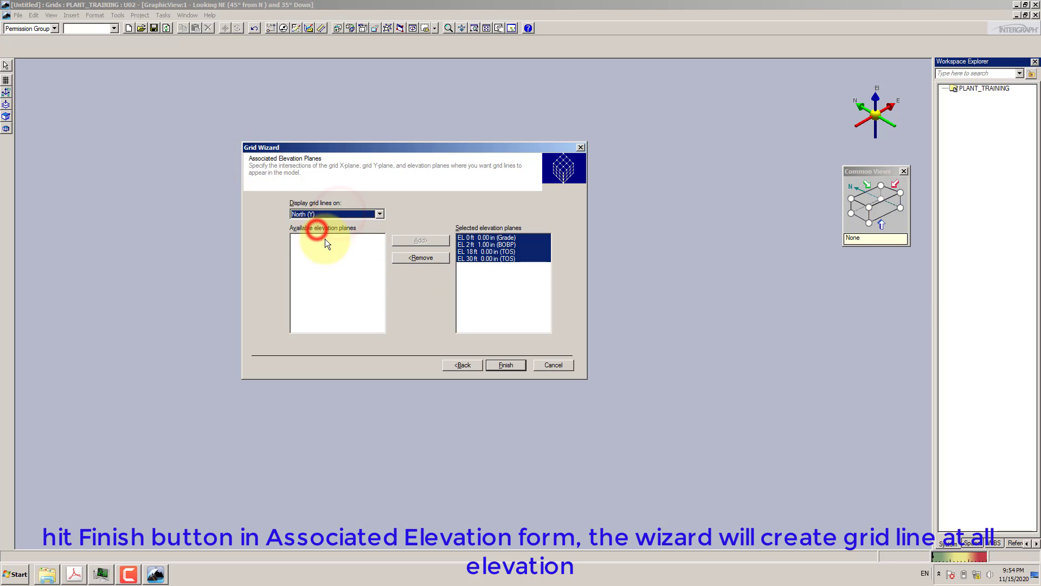
left_click(337, 213)
left_click(345, 188)
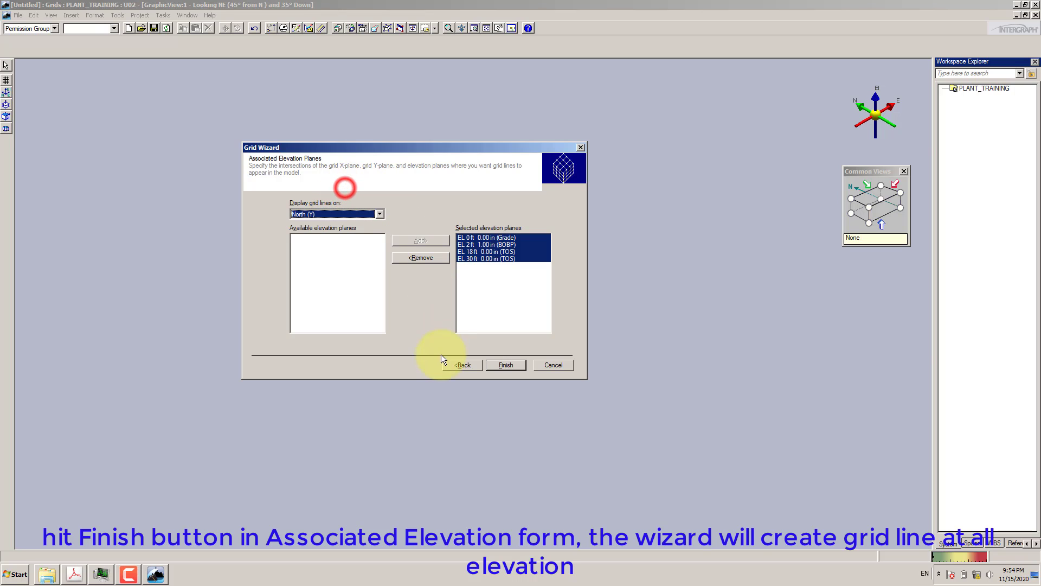
left_click(504, 364)
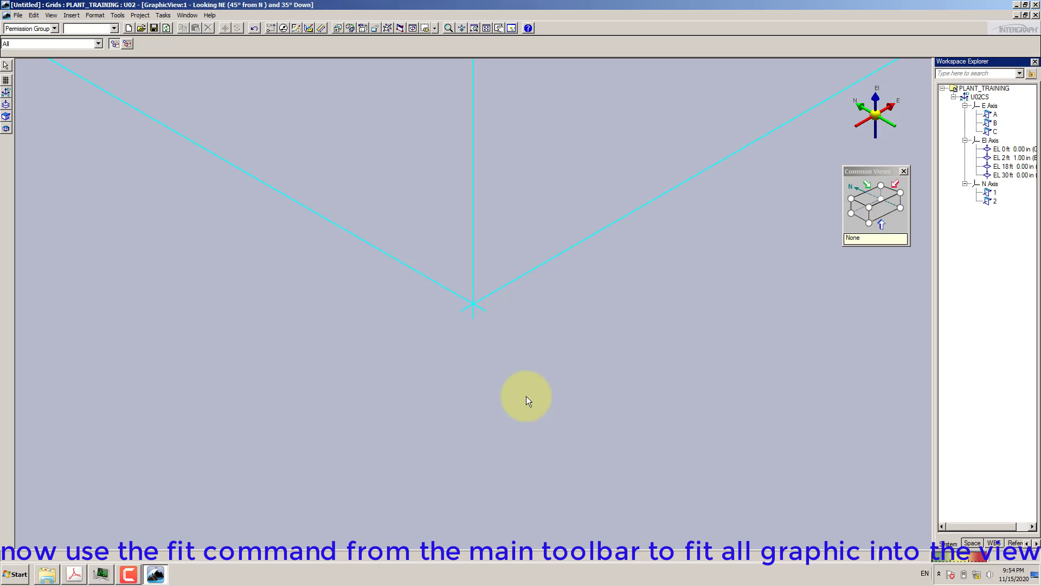
left_click(486, 28)
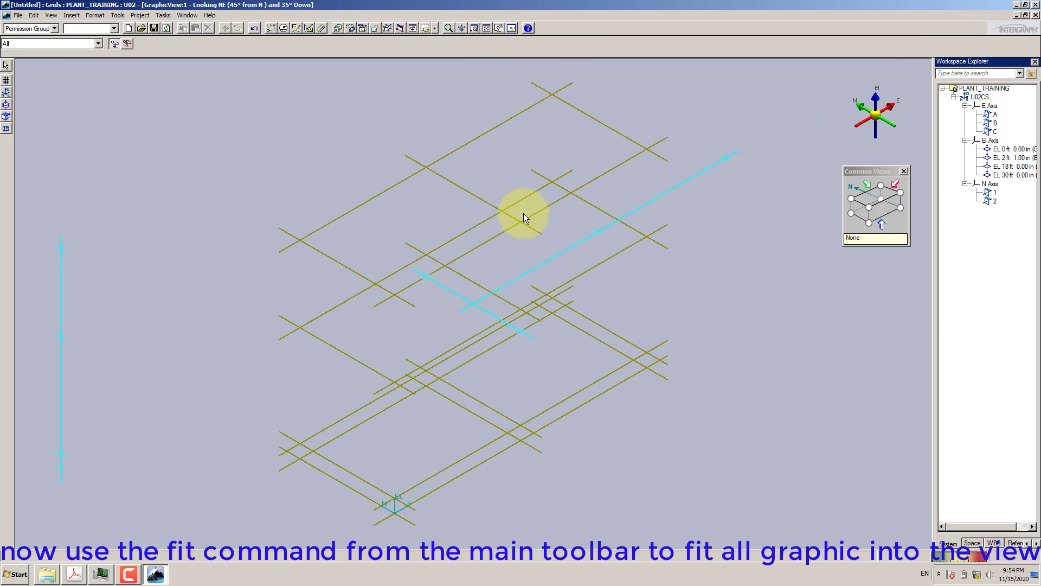
Open the Rulers dialog as directed in tutorial step 11 and leave it to return to the isometric grid view.
left_click(51, 16)
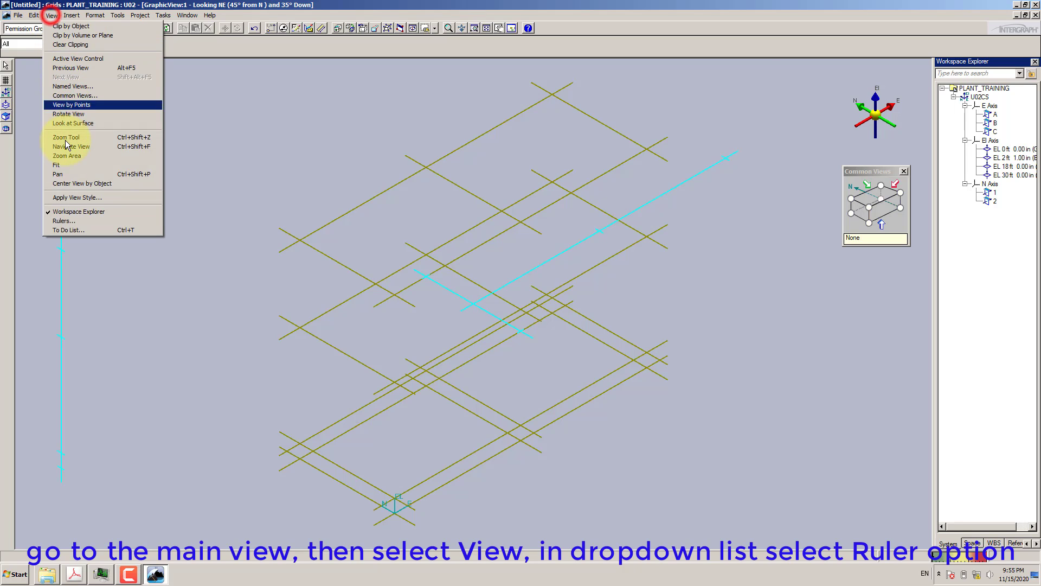
left_click(74, 222)
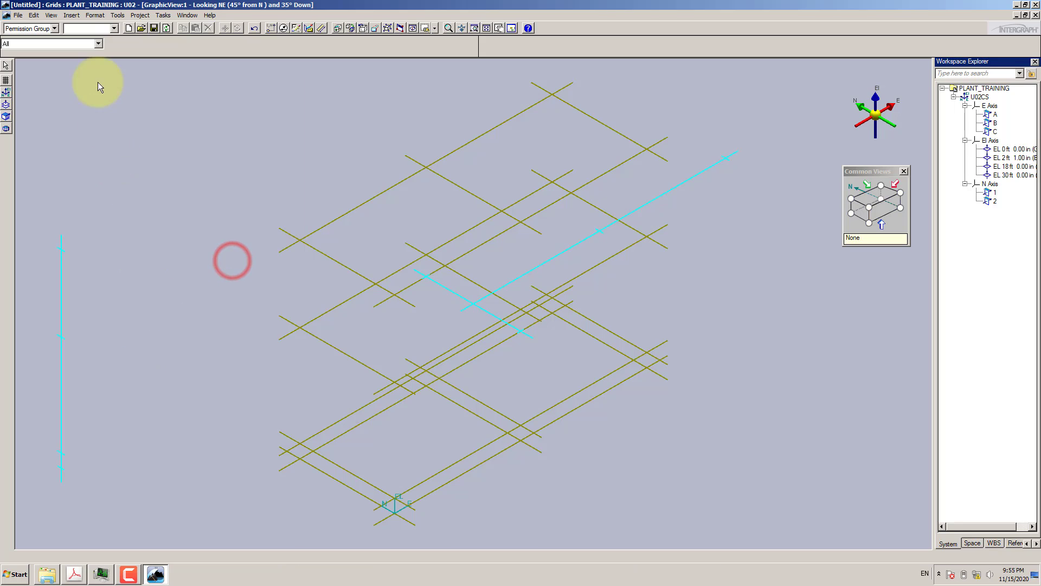
left_click(58, 18)
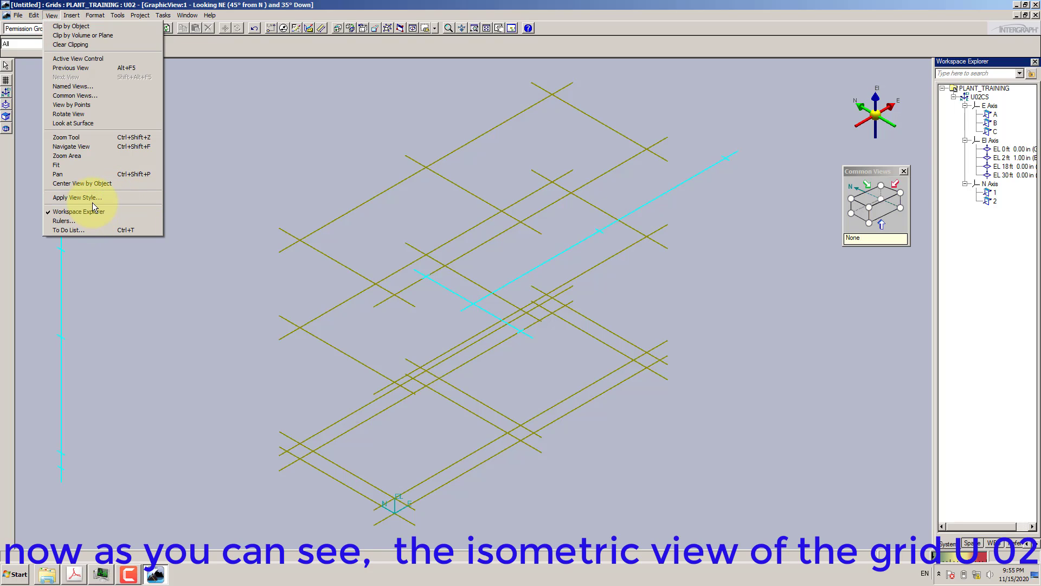
left_click(176, 343)
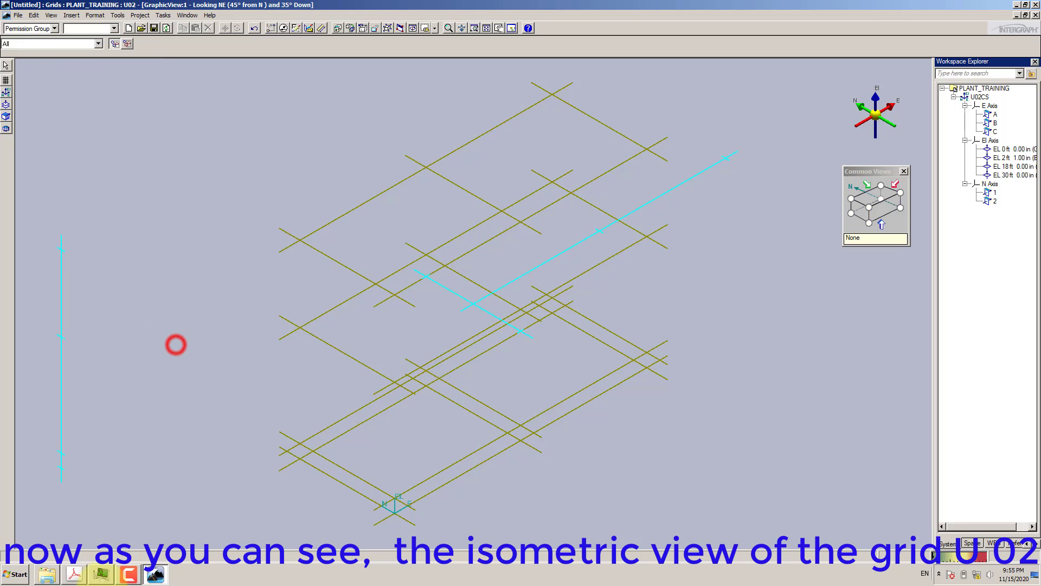
In the tutorial PDF, examine the Rulers dialog figure with U02 CS marked and the example of the expected grid view.
left_click(76, 574)
left_click(699, 399)
scroll(699, 400, "down", 5)
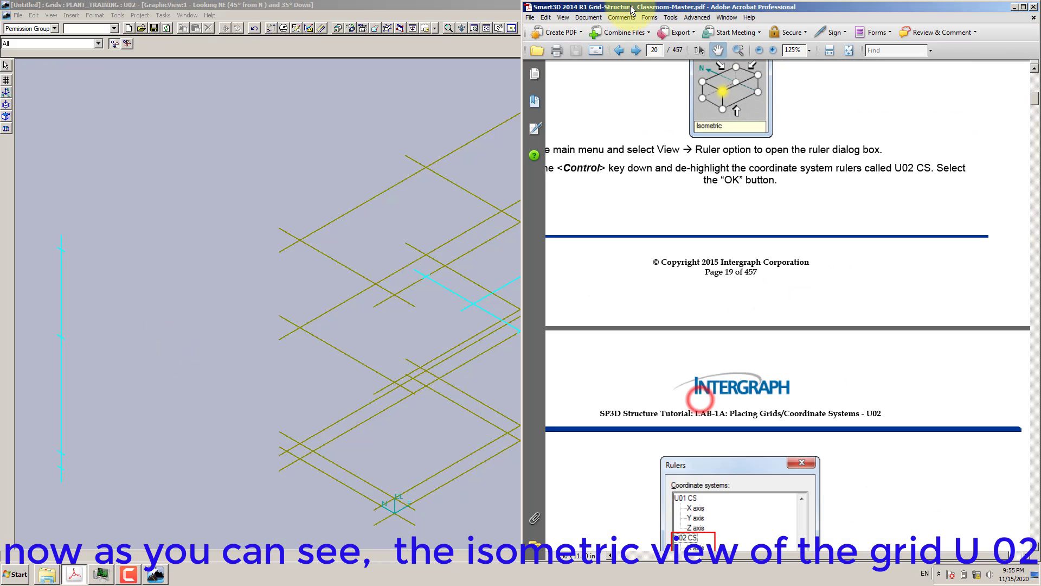
left_click(722, 343)
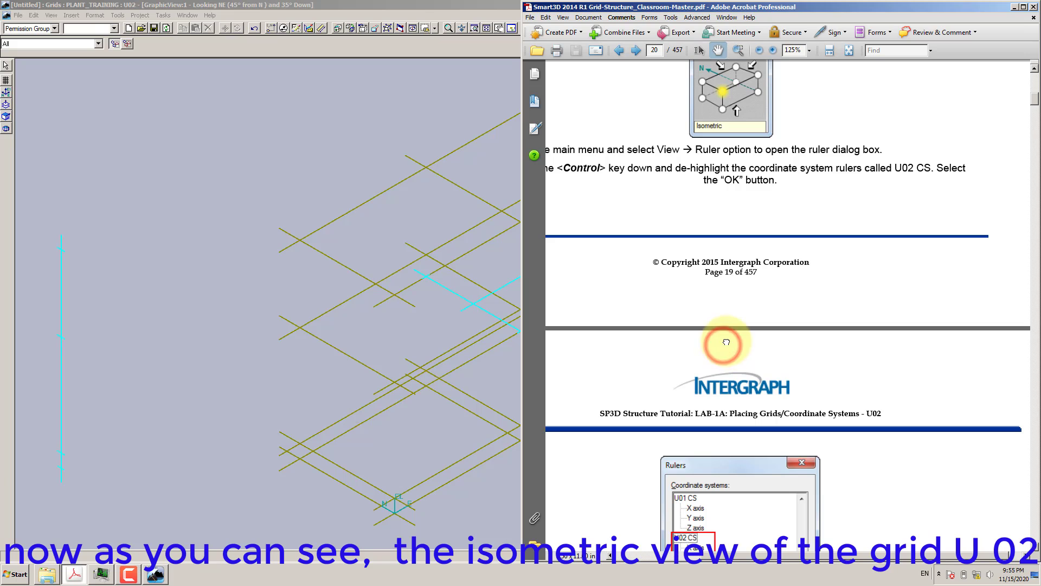
scroll(726, 333, "down", 3)
left_click(756, 327)
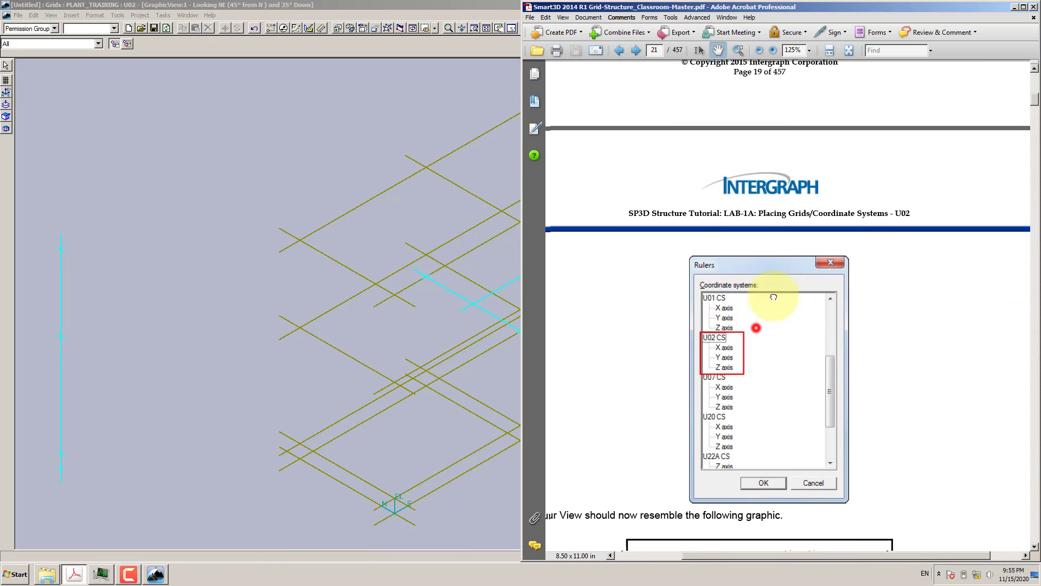
scroll(773, 297, "down", 1)
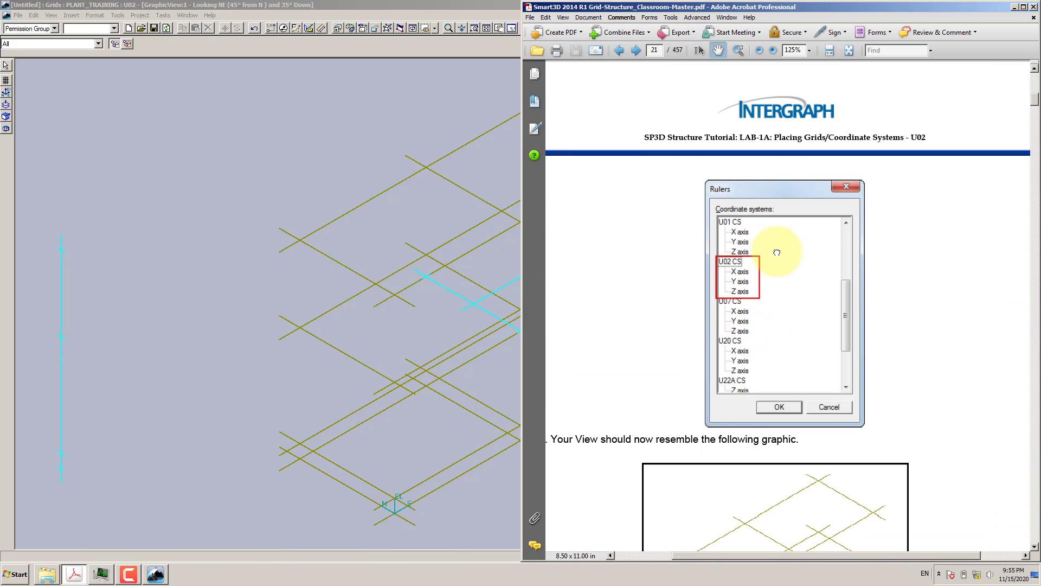
Return to Smart 3D, switch to the plan view looking down, and select the westernmost grid line briefly to inspect it.
double_click(265, 6)
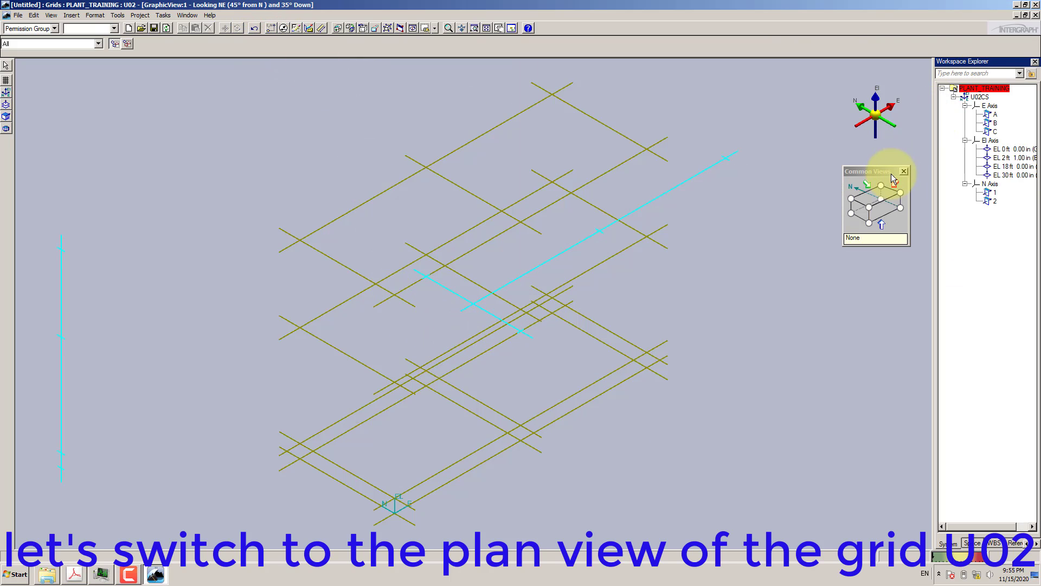
left_click(873, 202)
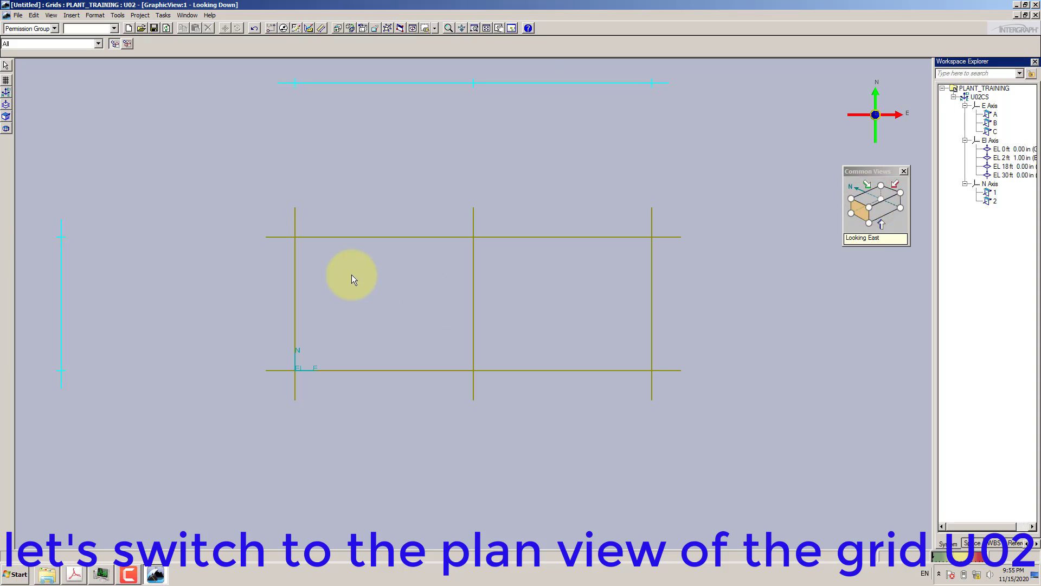
left_click(297, 217)
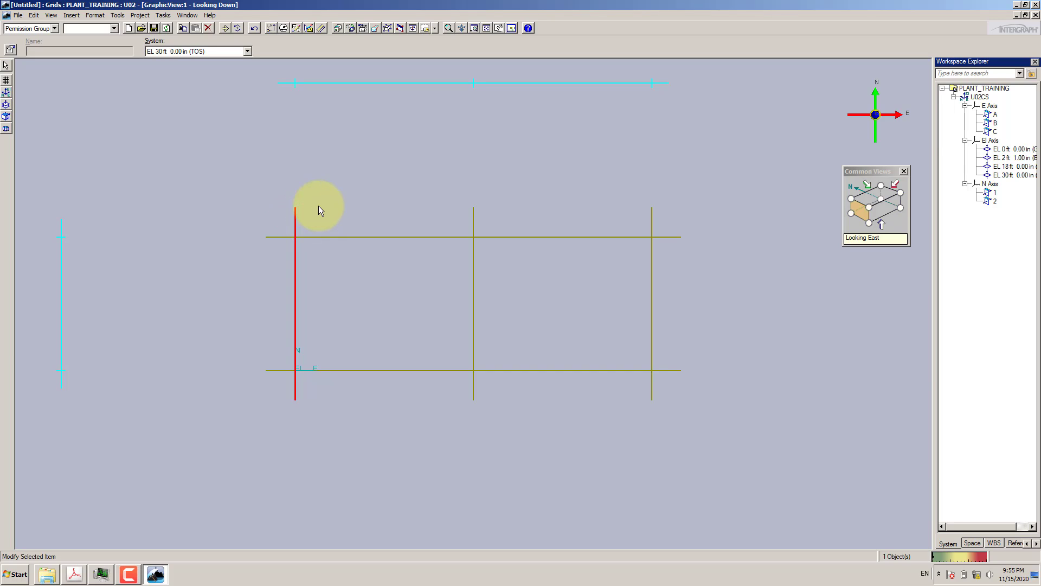
left_click(348, 188)
View the grid looking north, widen the Workspace Explorer to show the full elevation names, and return to the plan view.
left_click_drag(869, 172, 740, 131)
left_click(756, 169)
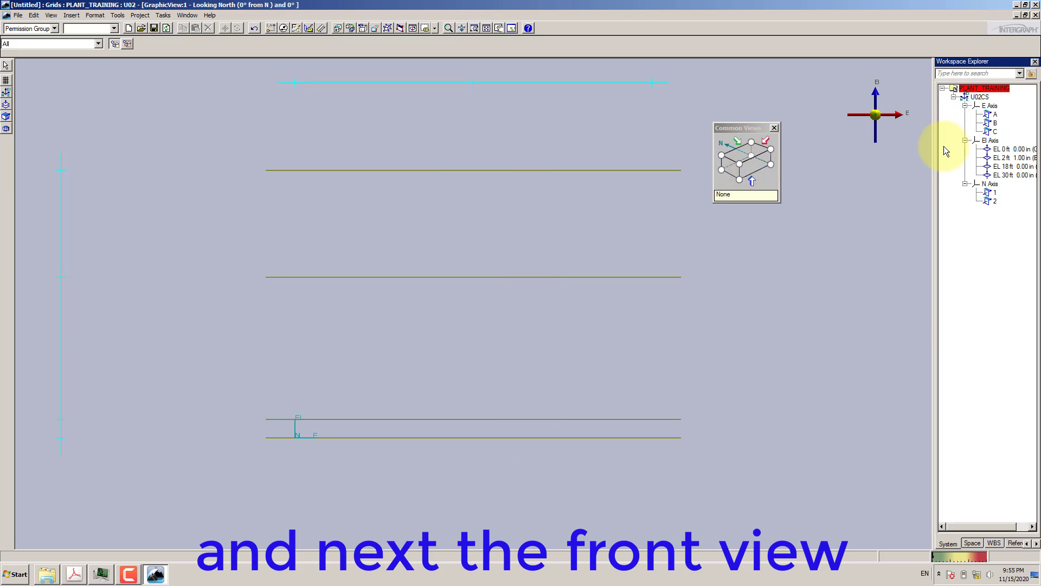
left_click_drag(934, 157, 839, 185)
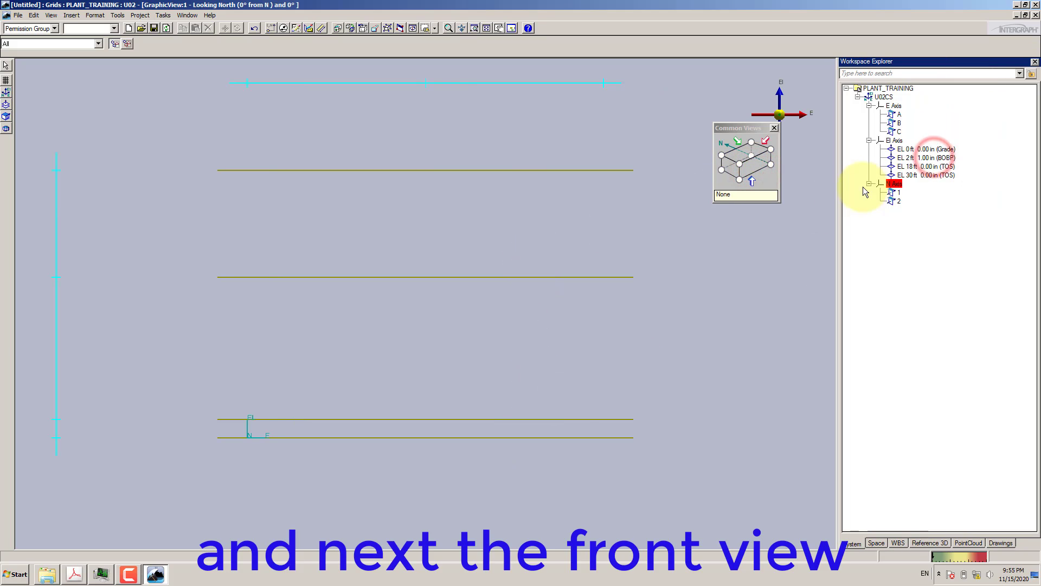
left_click(735, 153)
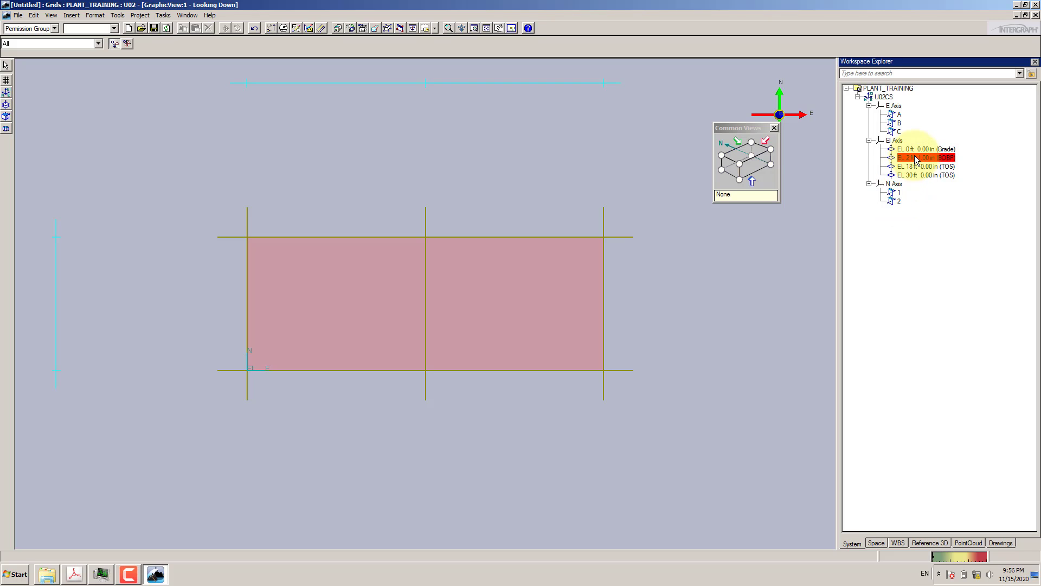
Check the grid's elevation levels looking north, and set the view back to isometric looking northeast.
left_click(750, 173)
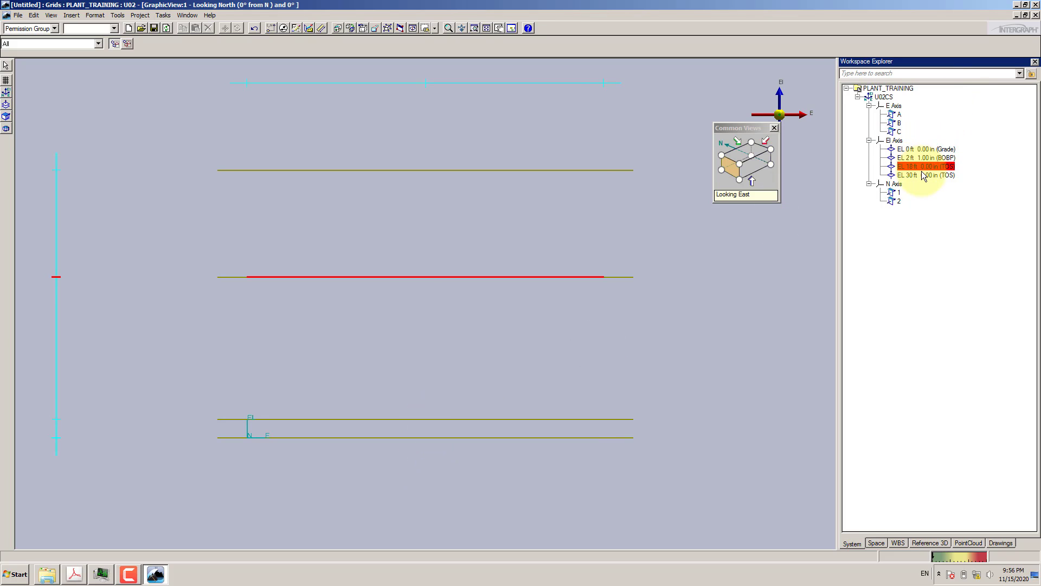
left_click(741, 166)
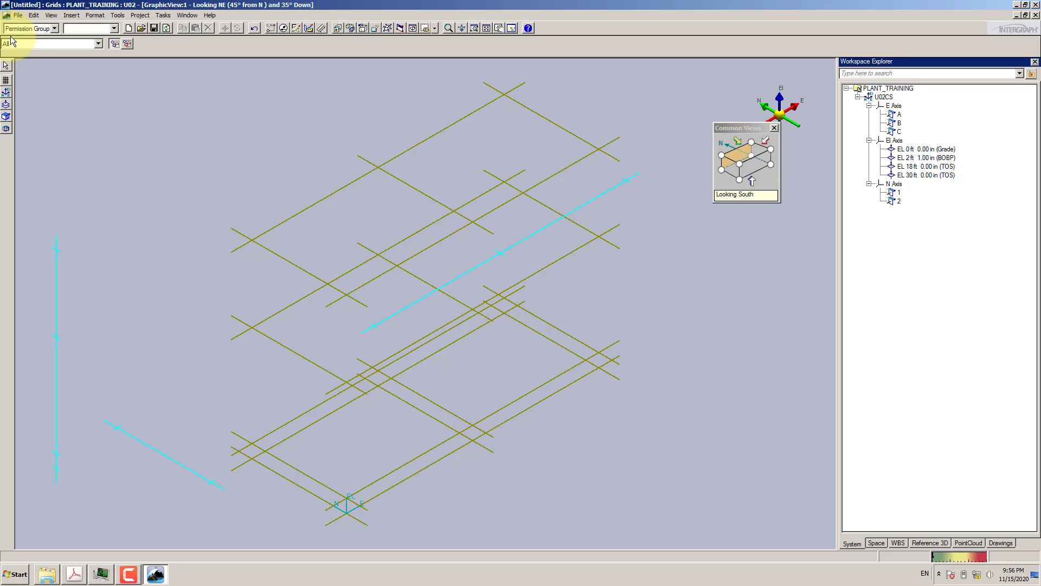
Start saving the untitled session and browse to the 04-SETUP\20-SM3D folder on the DATA (F:) drive.
left_click(153, 29)
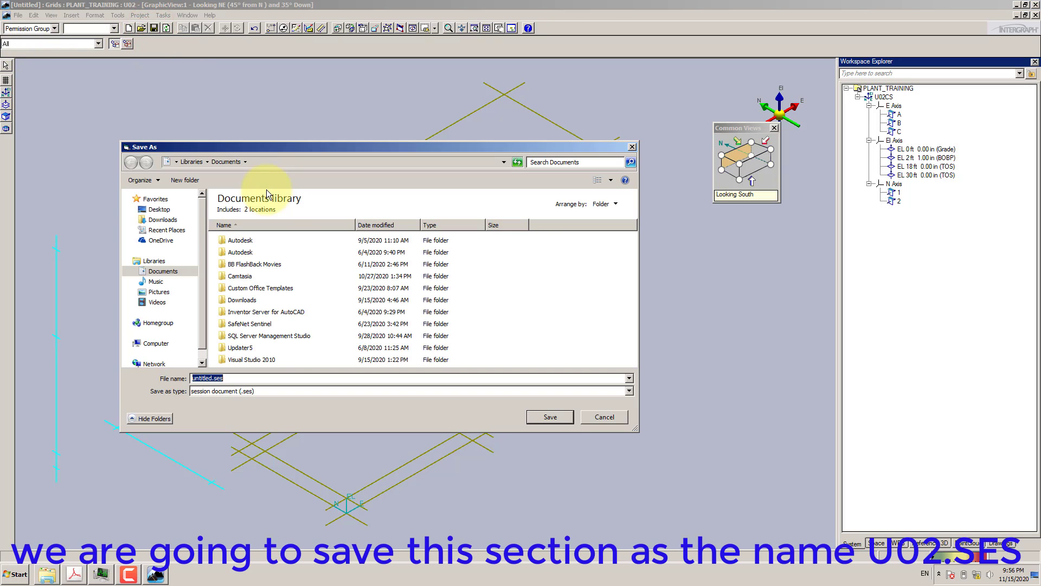
left_click_drag(201, 298, 204, 340)
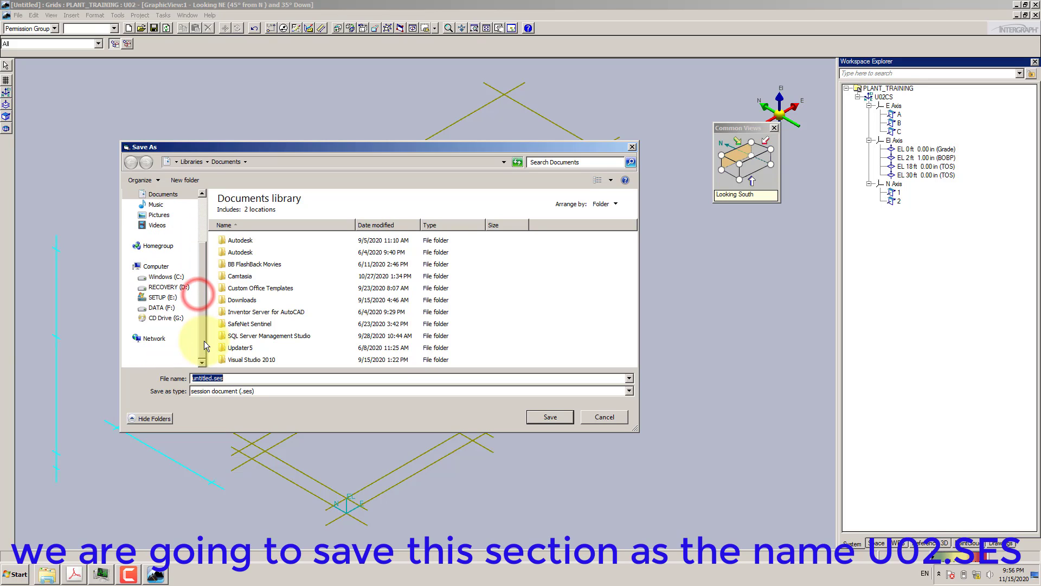
left_click(166, 328)
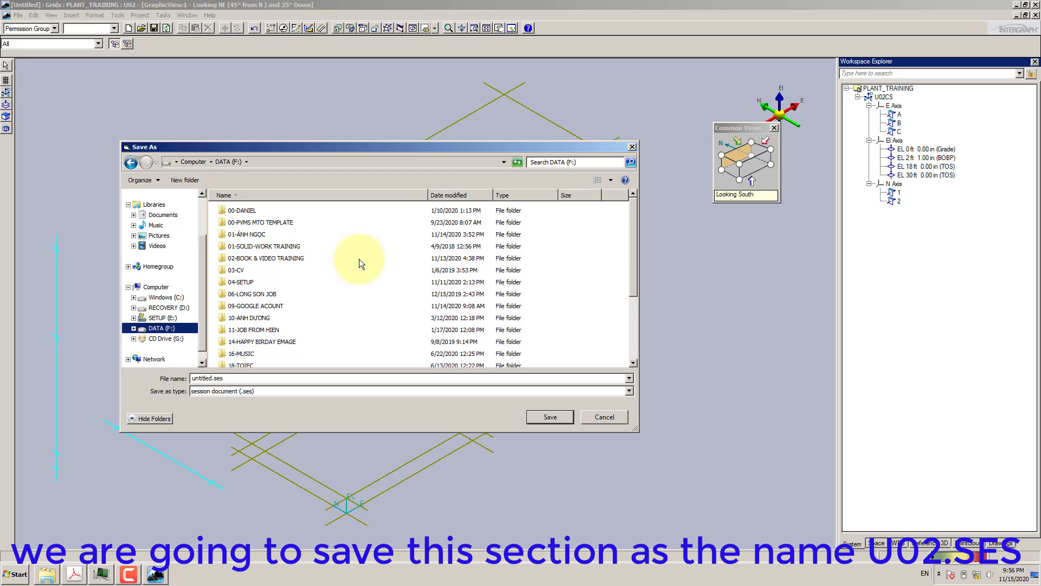
left_click(242, 283)
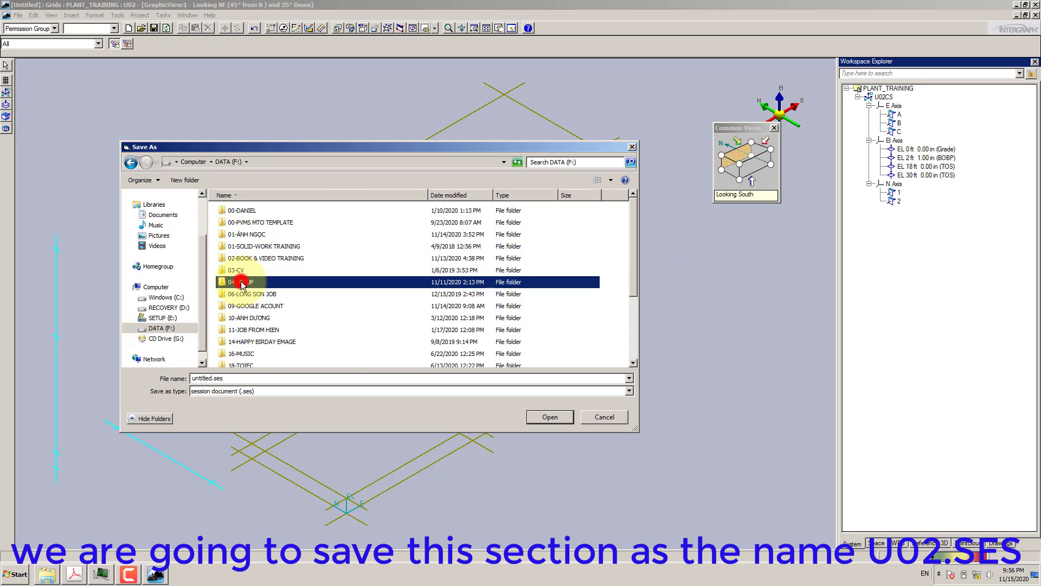
double_click(241, 283)
scroll(265, 346, "down", 5)
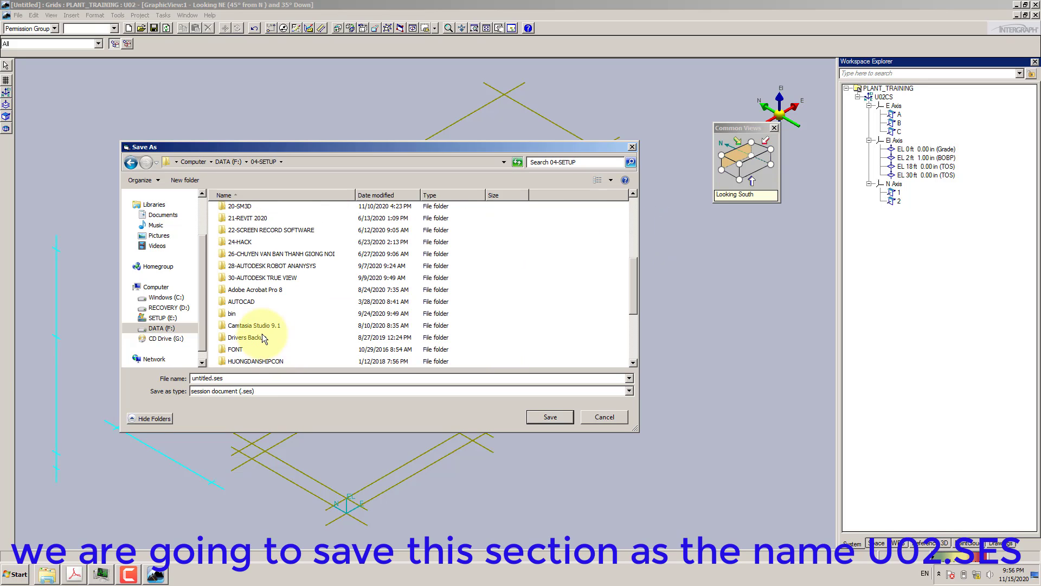
double_click(240, 206)
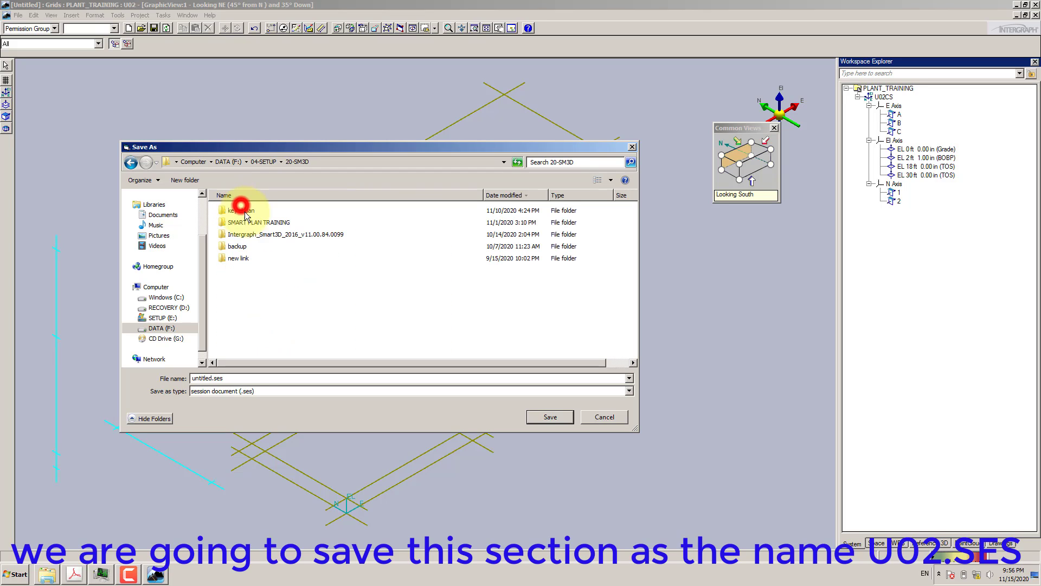
Save the session document as U02 in the SMART PLAN TRAINING subfolder.
left_click(242, 378)
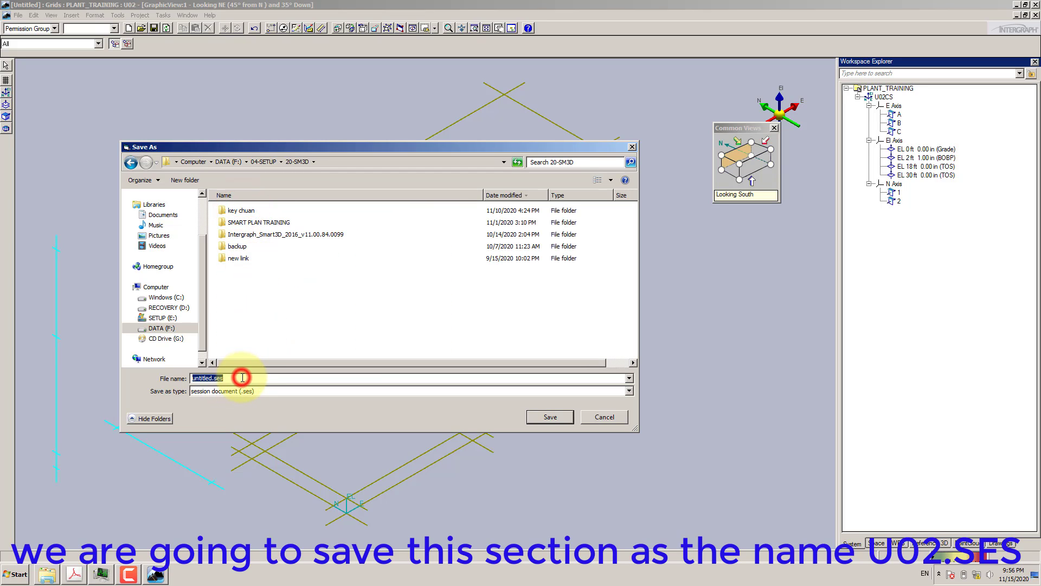
double_click(272, 224)
left_click(235, 377)
type("U02")
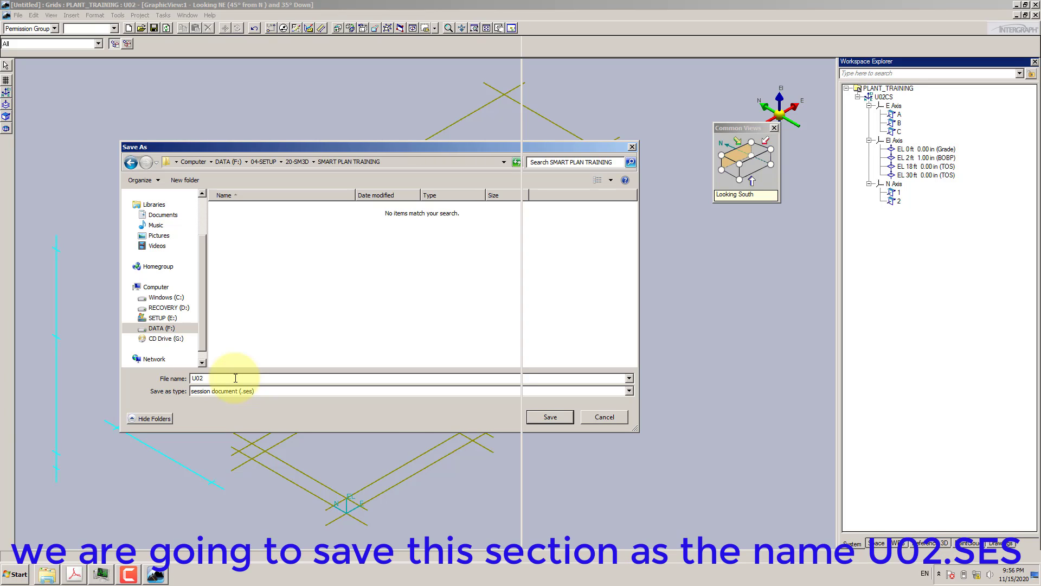
key("Return")
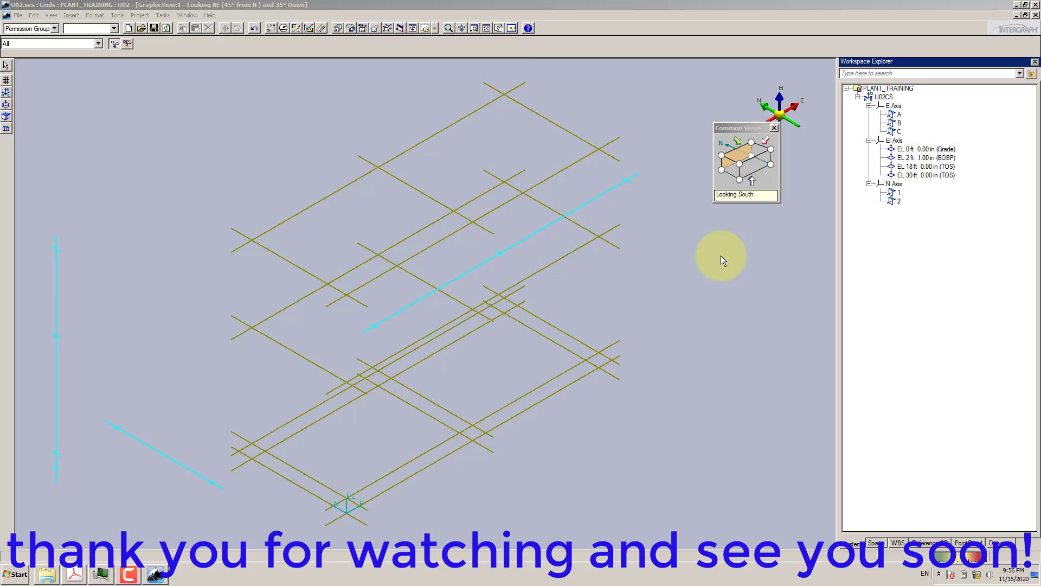